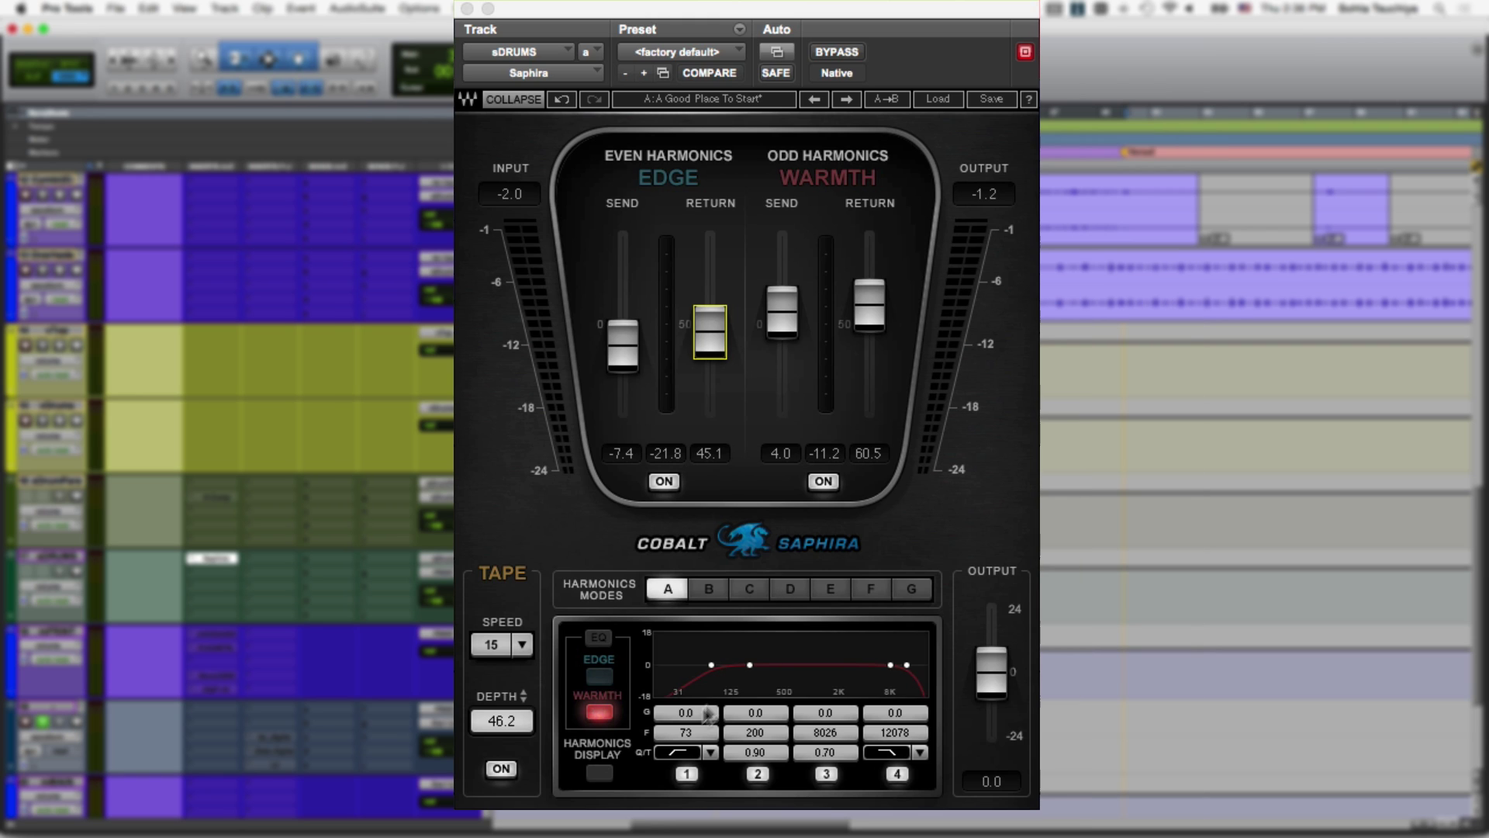
- Show Saphira's harmonics display and step through harmonics modes B to G, leaving mode G selected
click(597, 774)
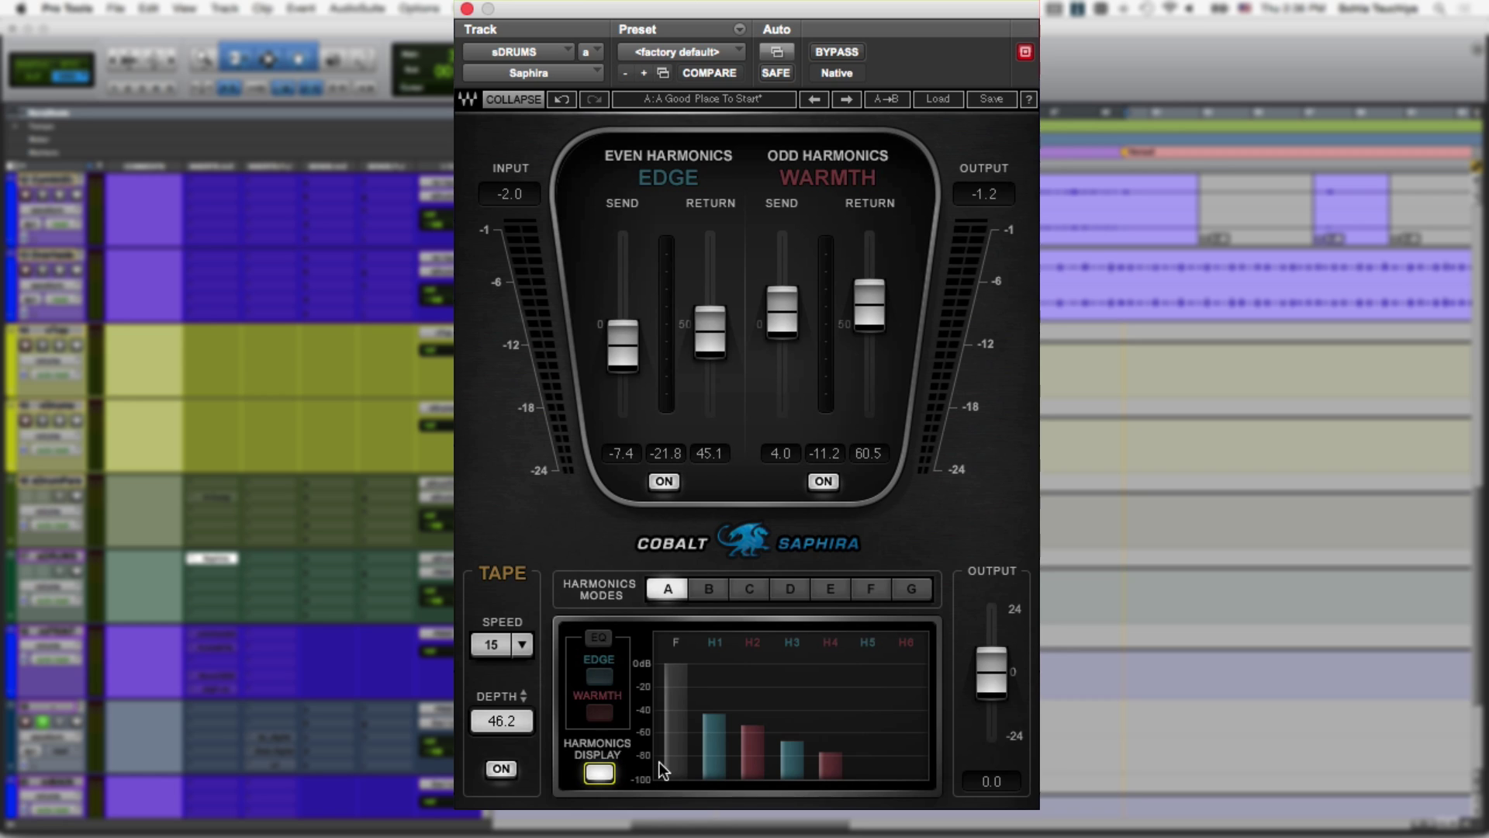
click(707, 591)
click(749, 589)
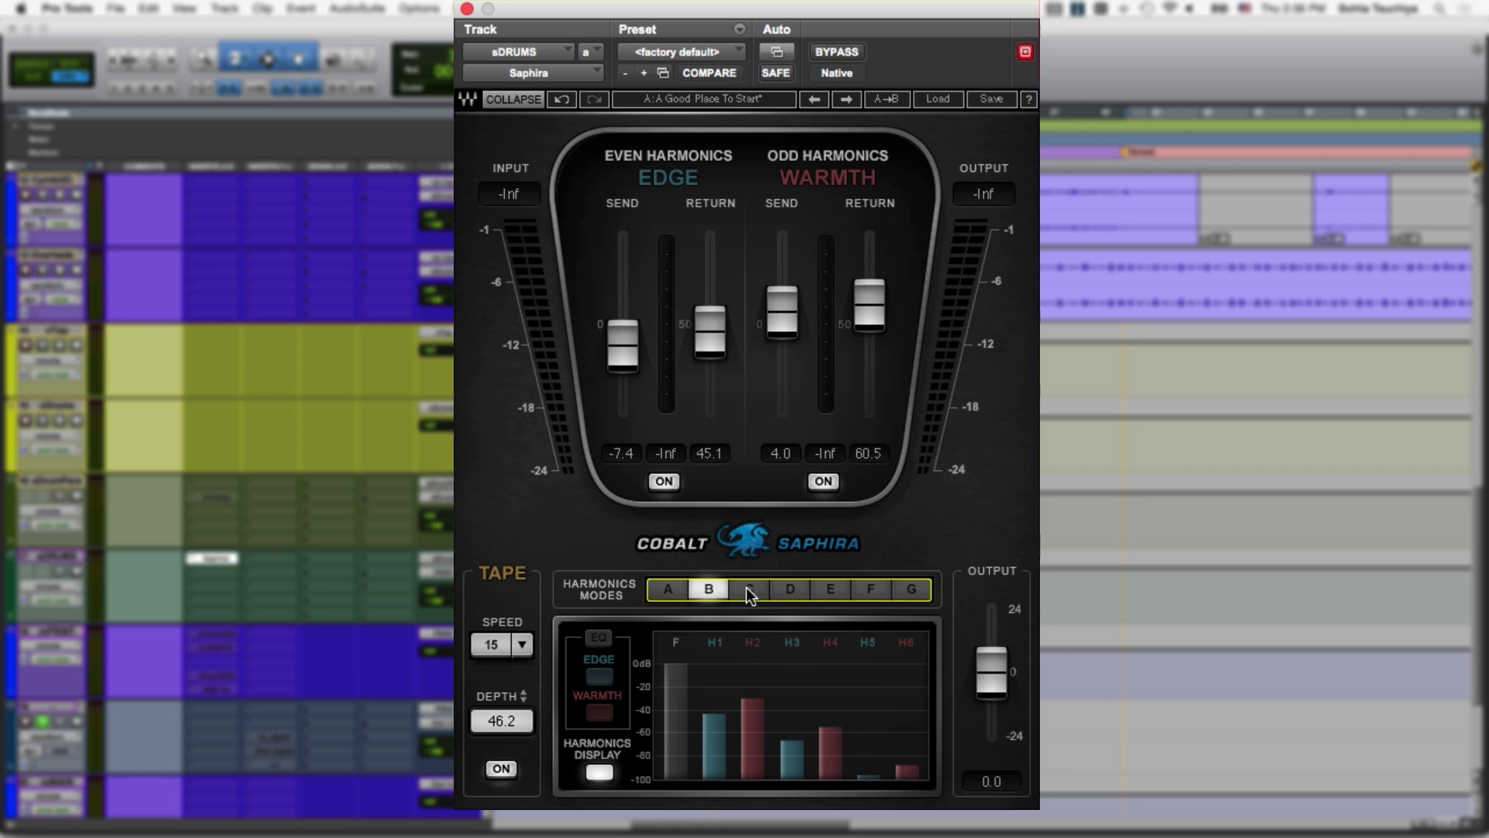
click(787, 590)
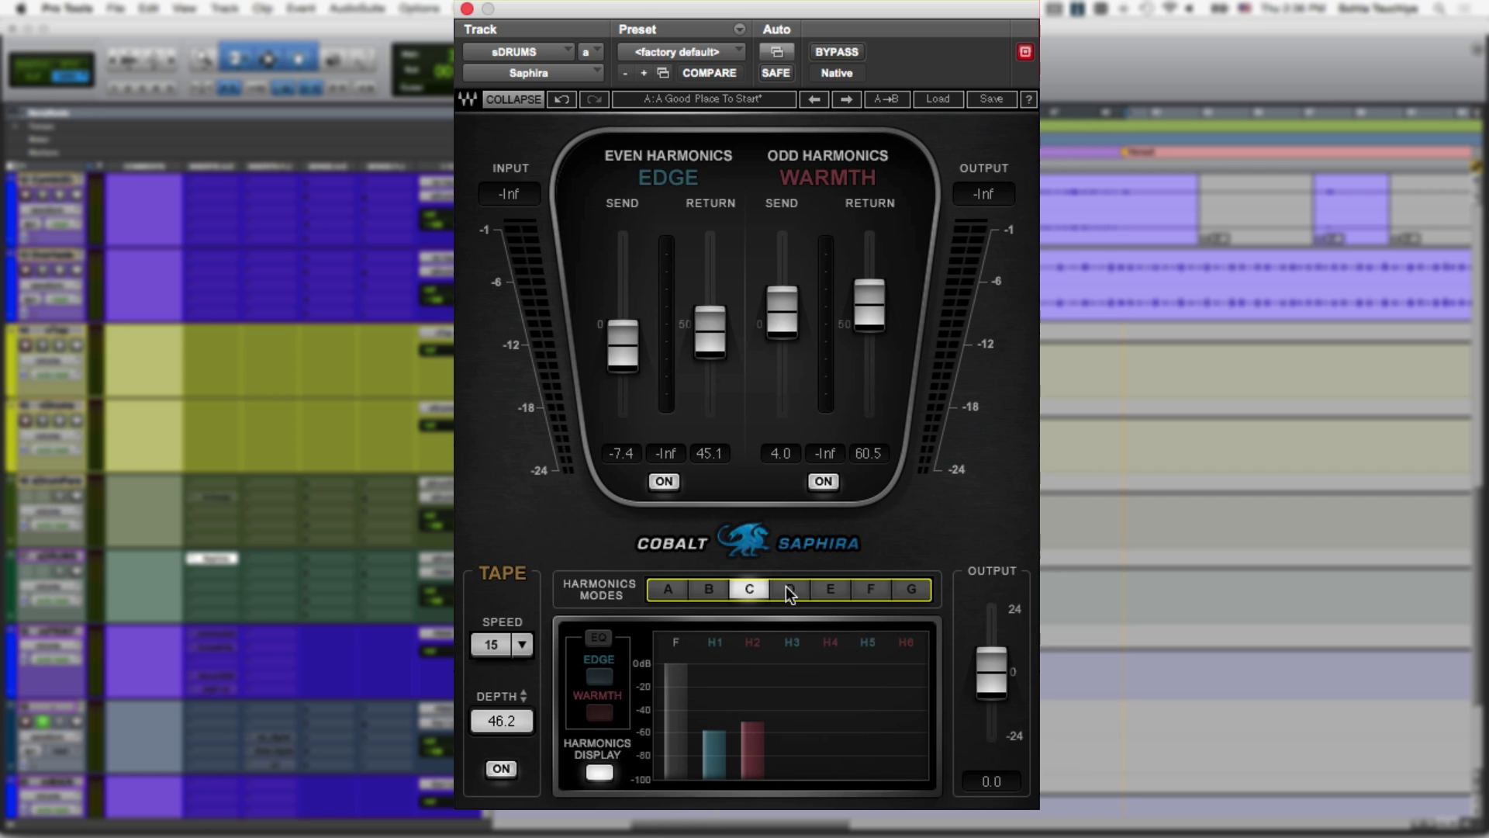
click(827, 594)
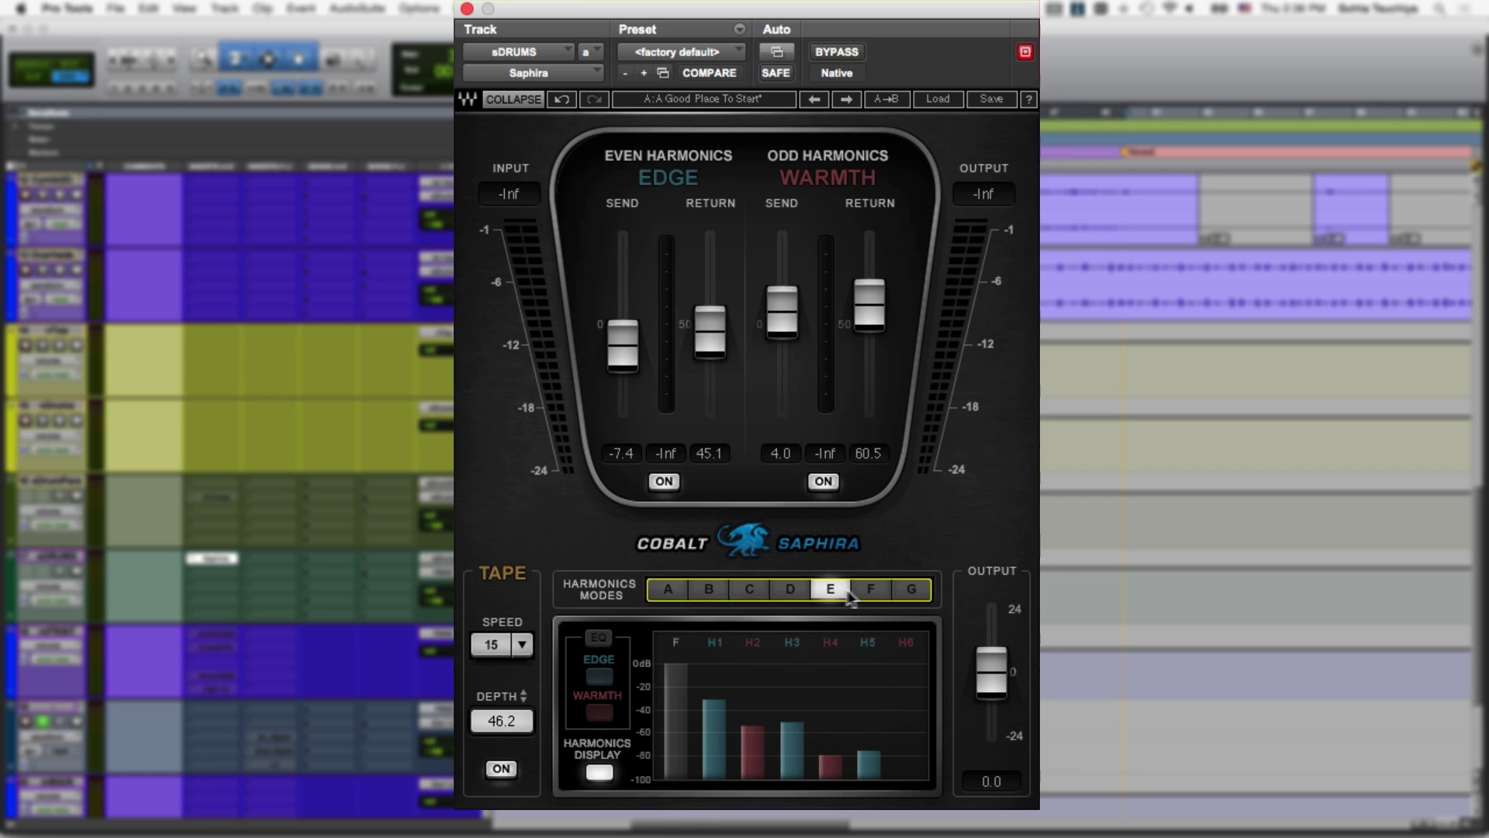
click(876, 591)
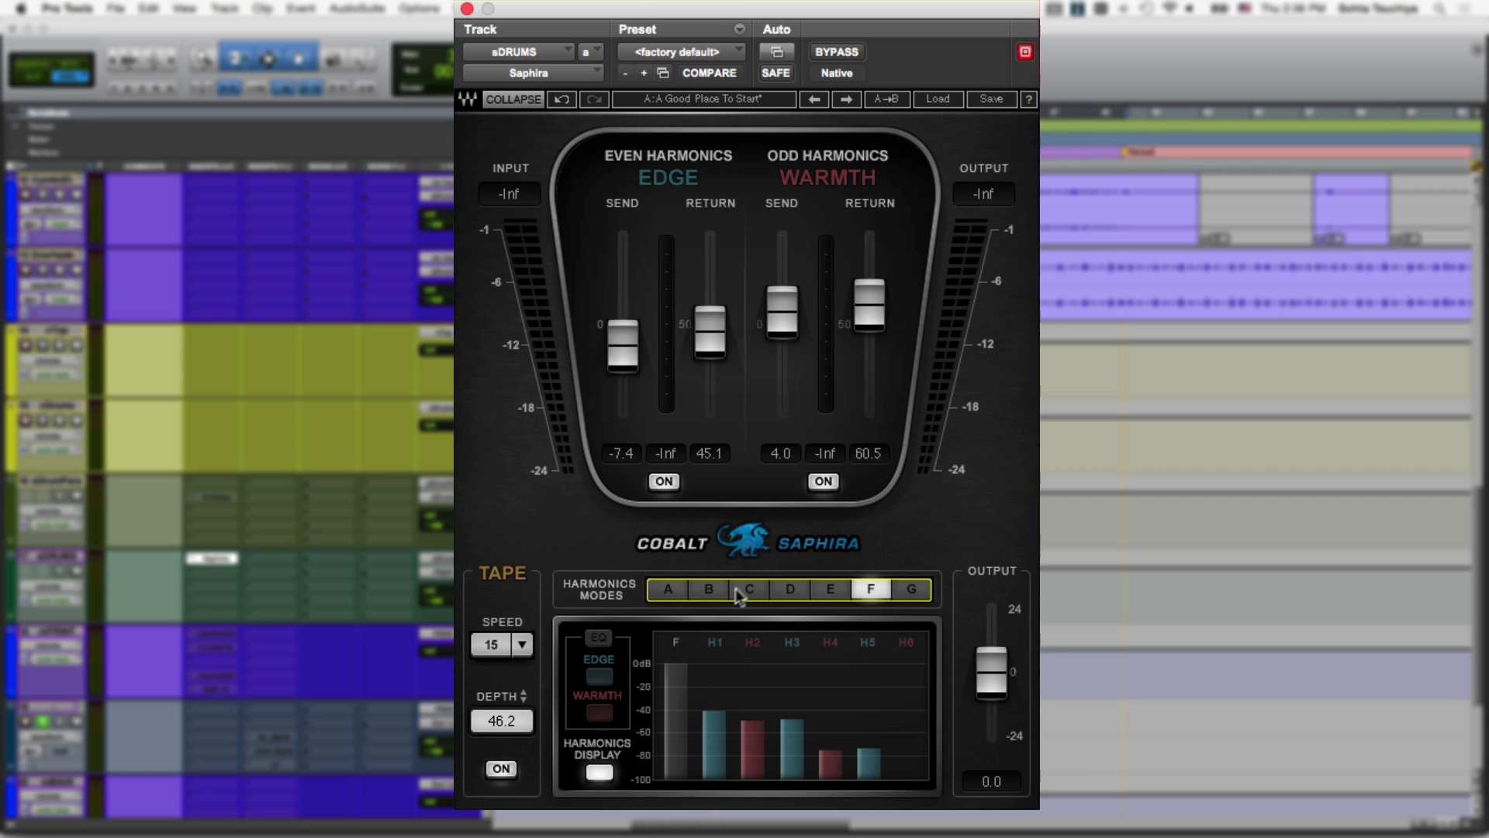
click(912, 592)
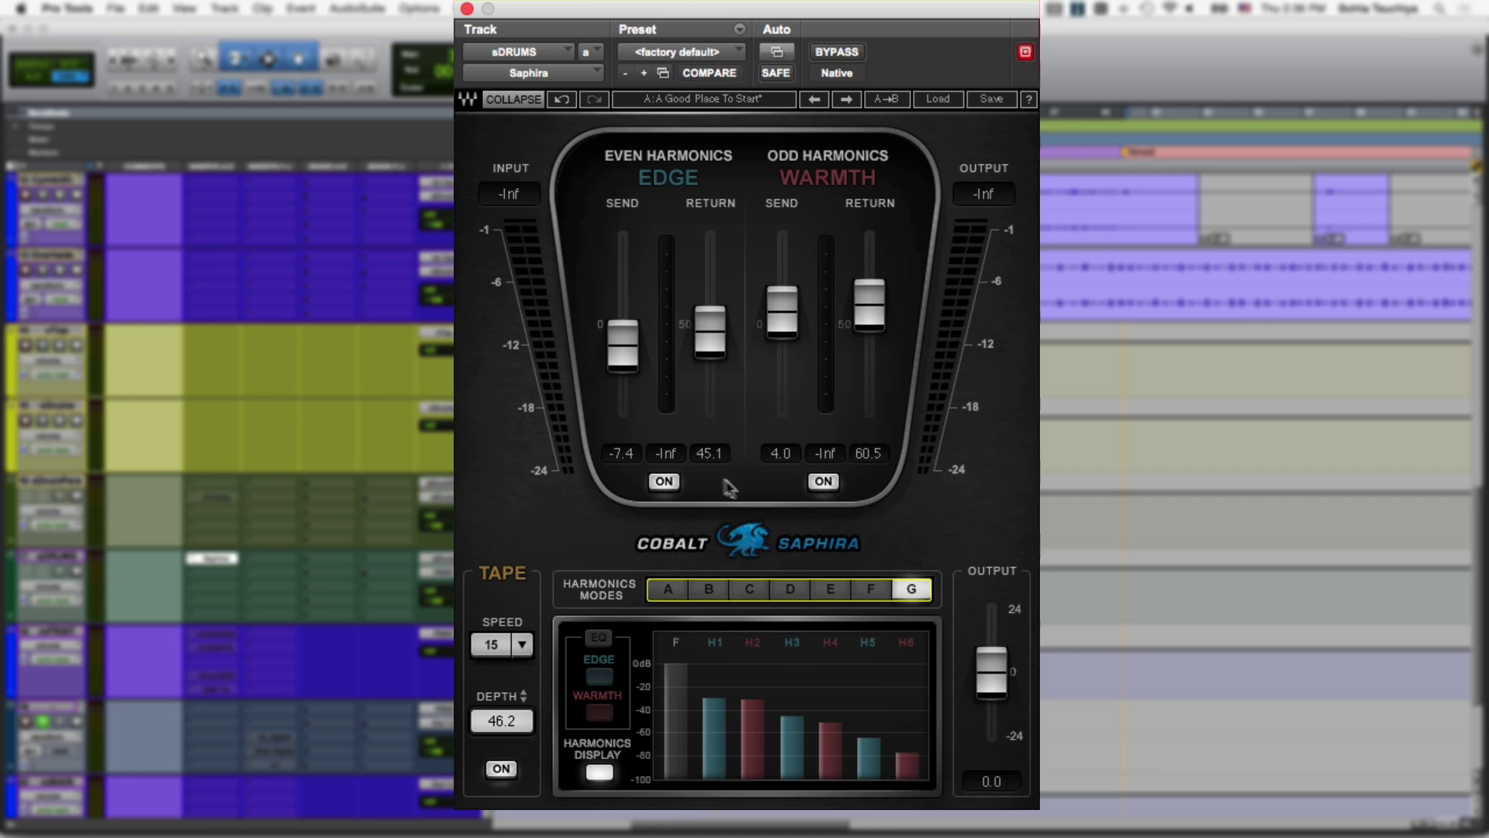
- Switch the Edge harmonics off and on again, and do the same for Warmth, watching the harmonics display
click(652, 481)
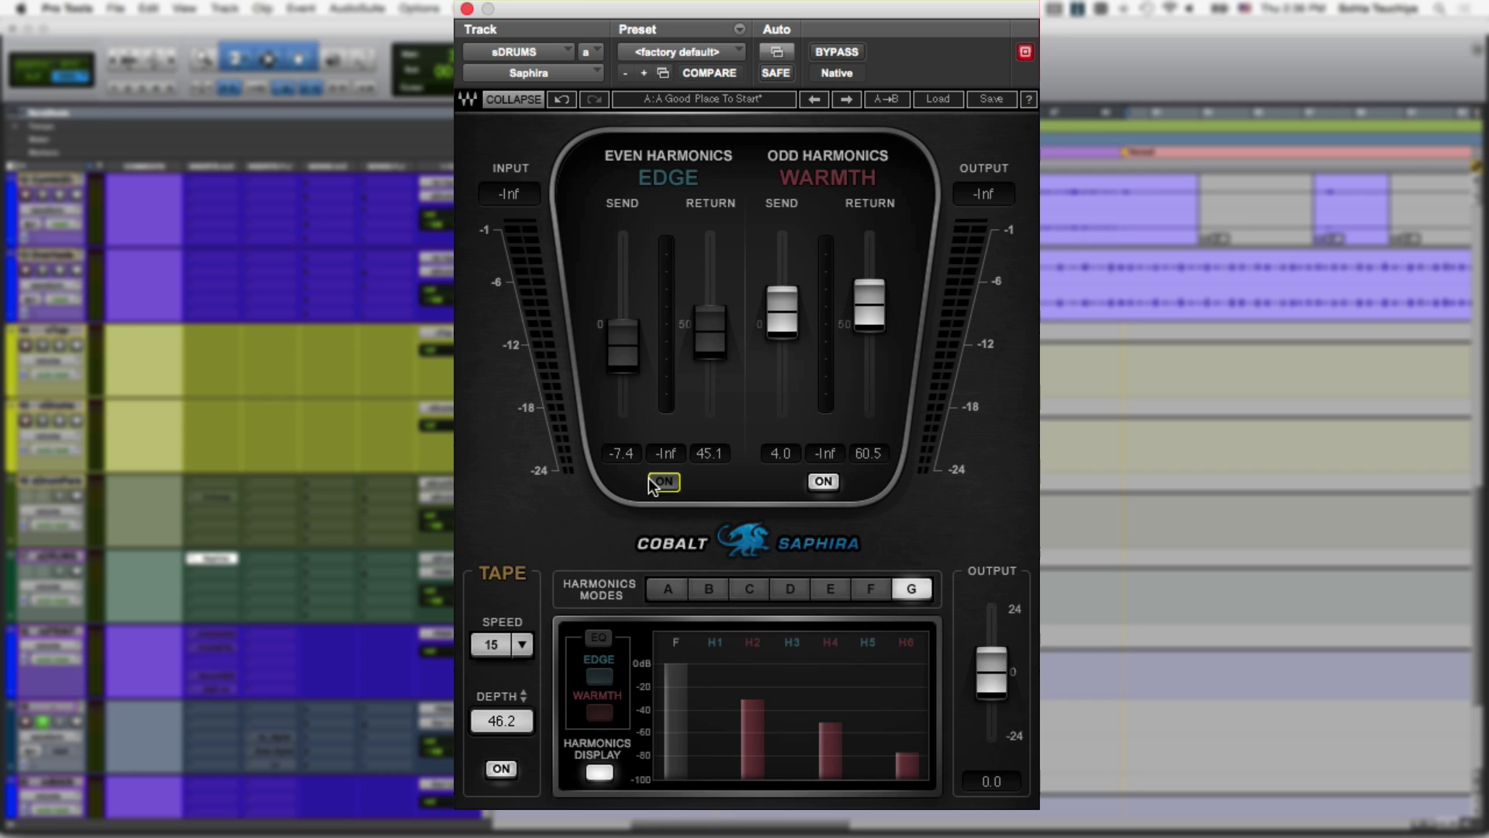
click(655, 481)
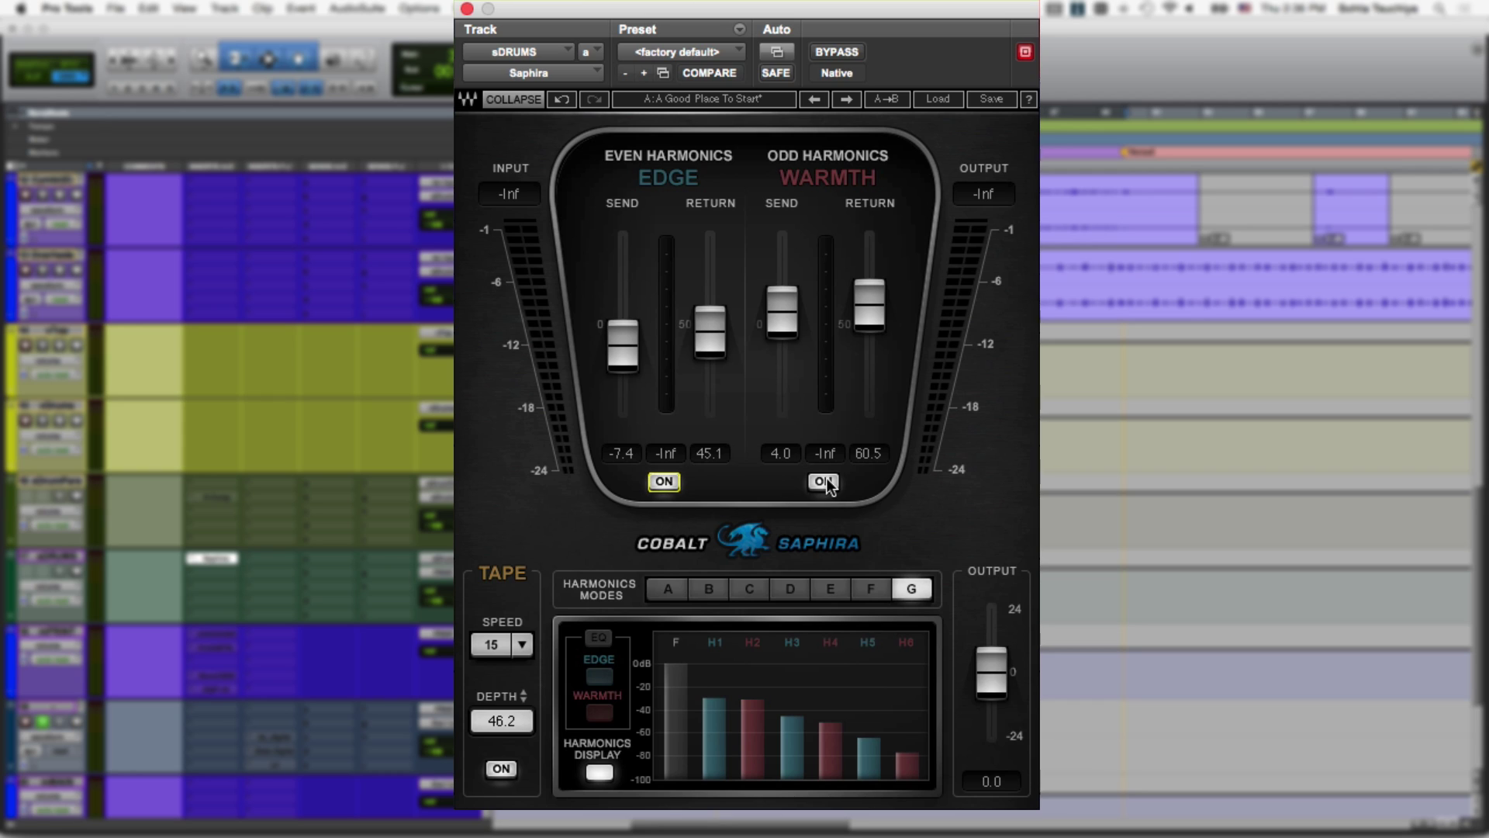
click(824, 482)
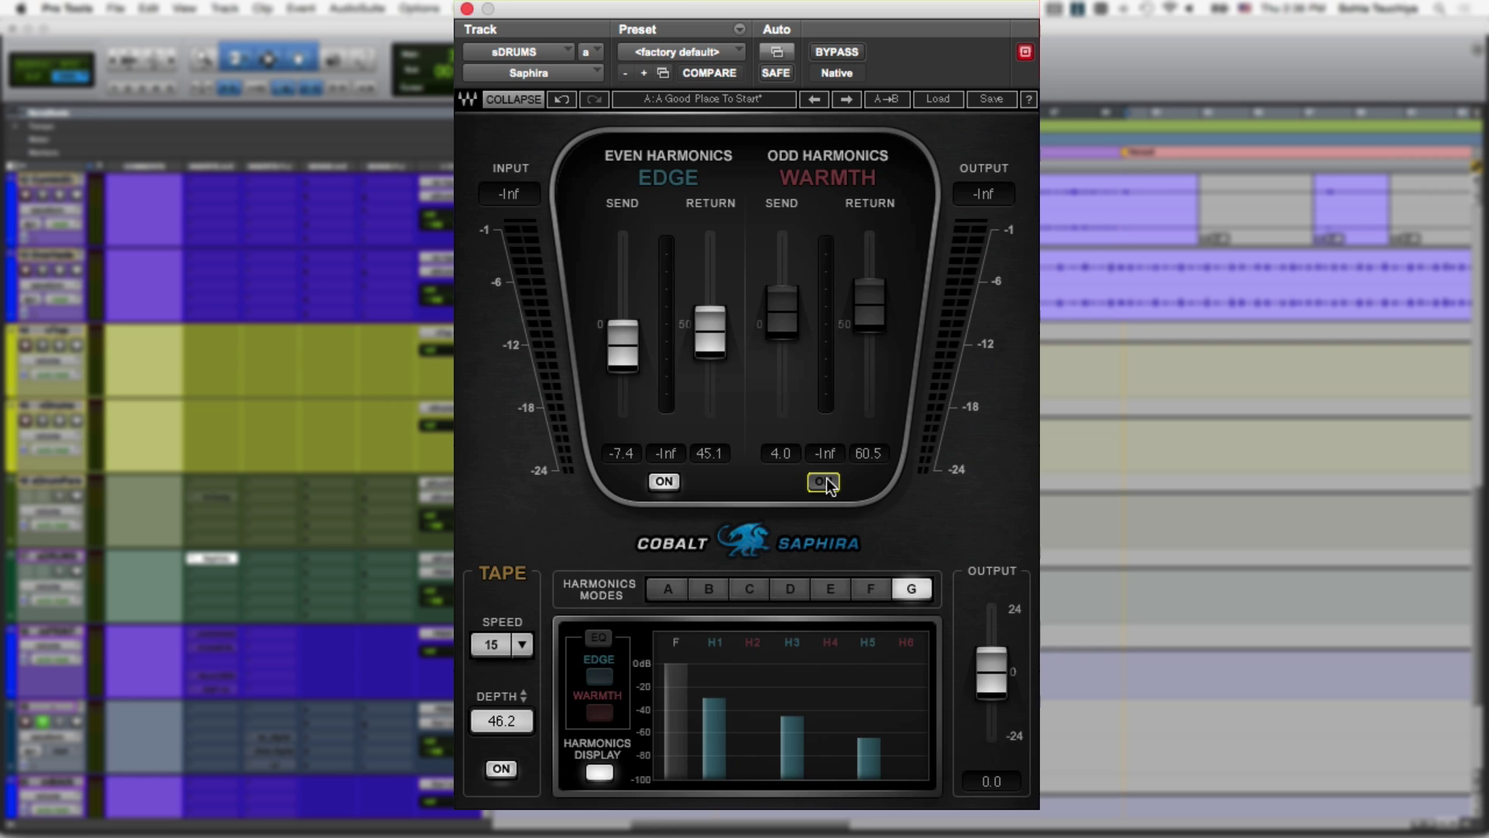
click(823, 482)
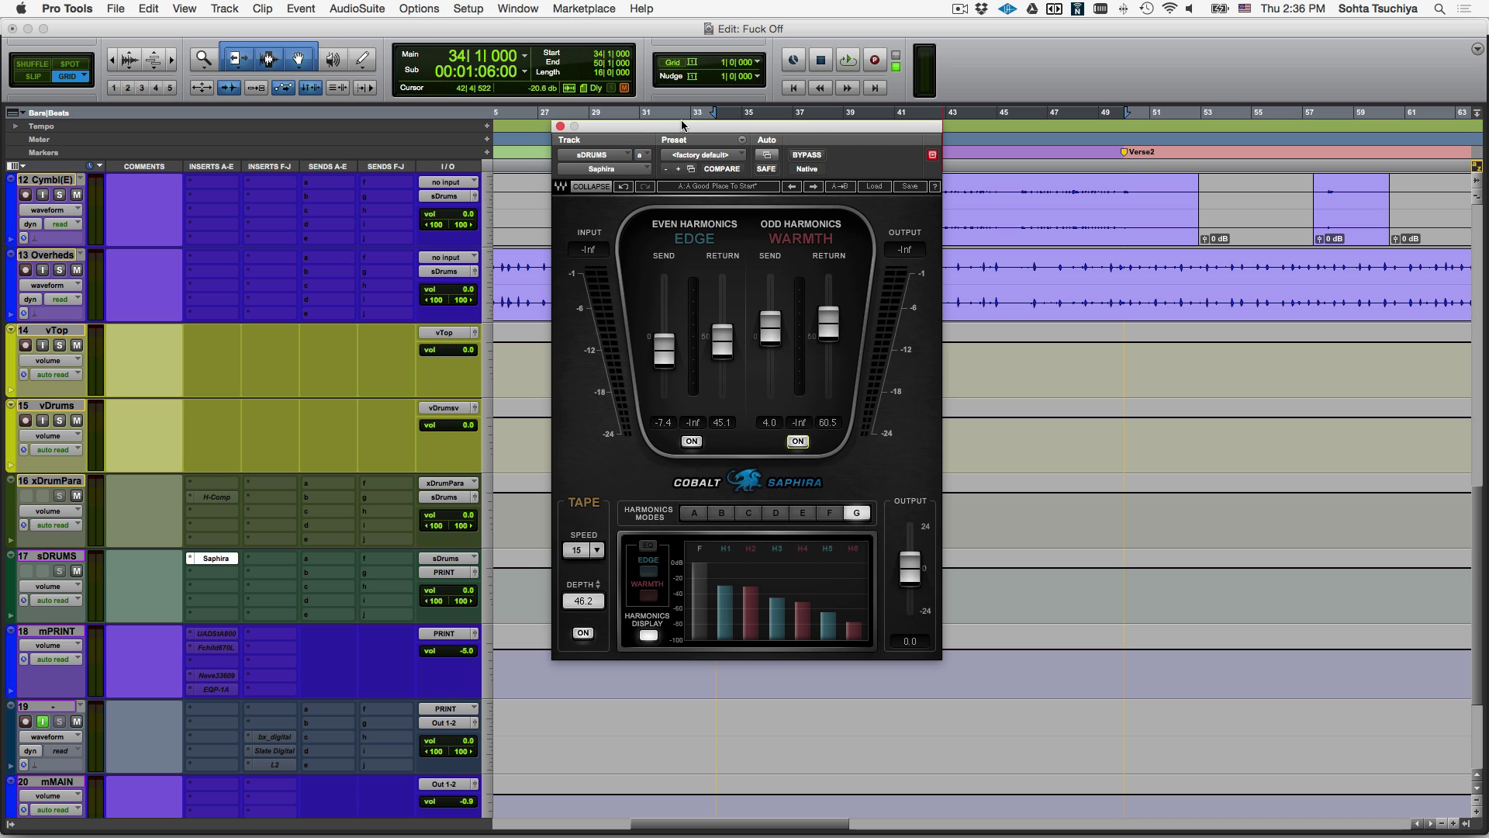
- Set up a drums comparison by soloing the vDrums track, bypassing Saphira on sDRUMS and muting the xDrumPara track
drag(684, 128, 857, 129)
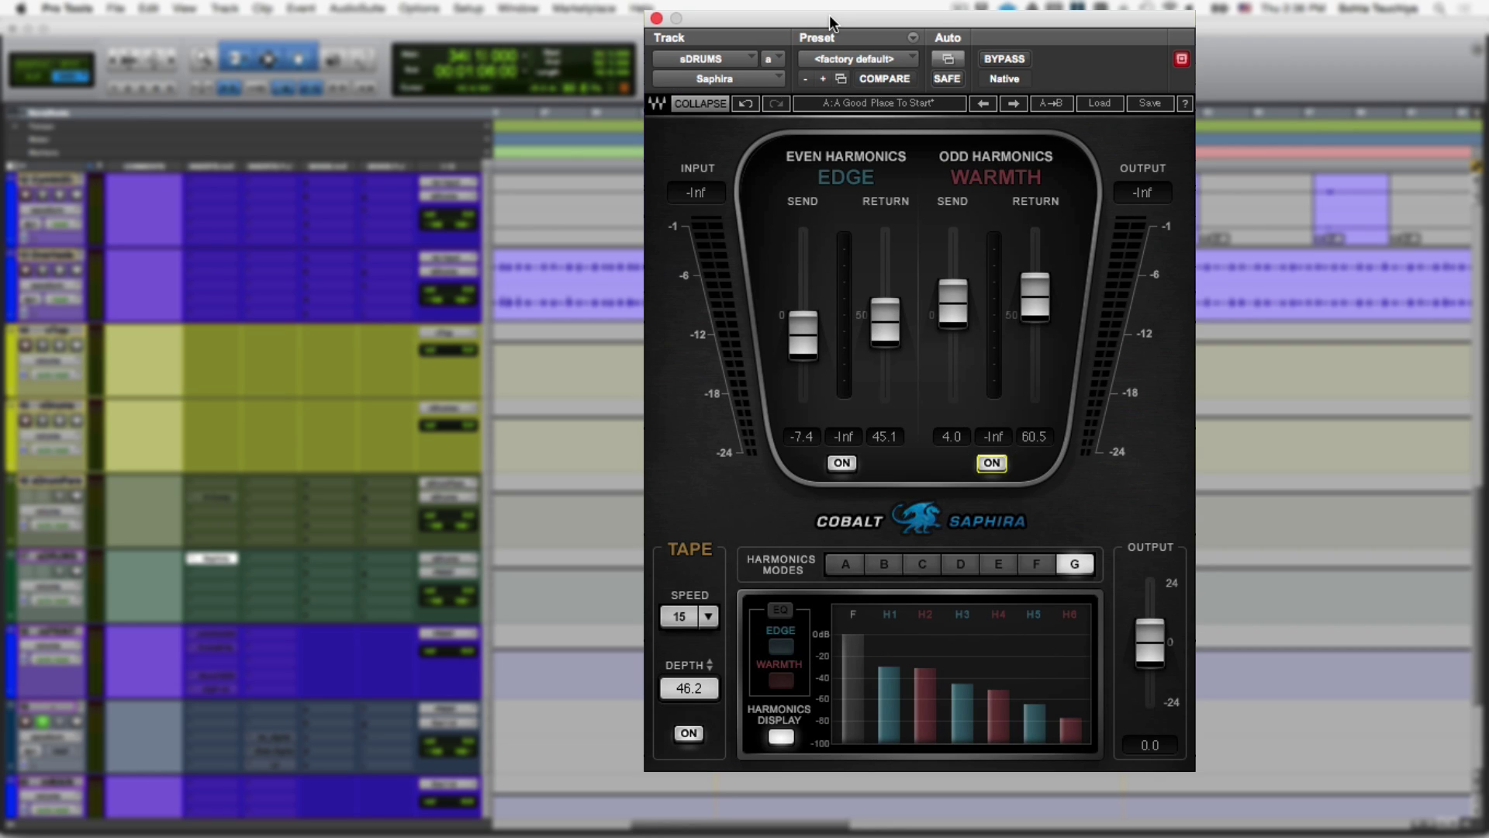
click(60, 419)
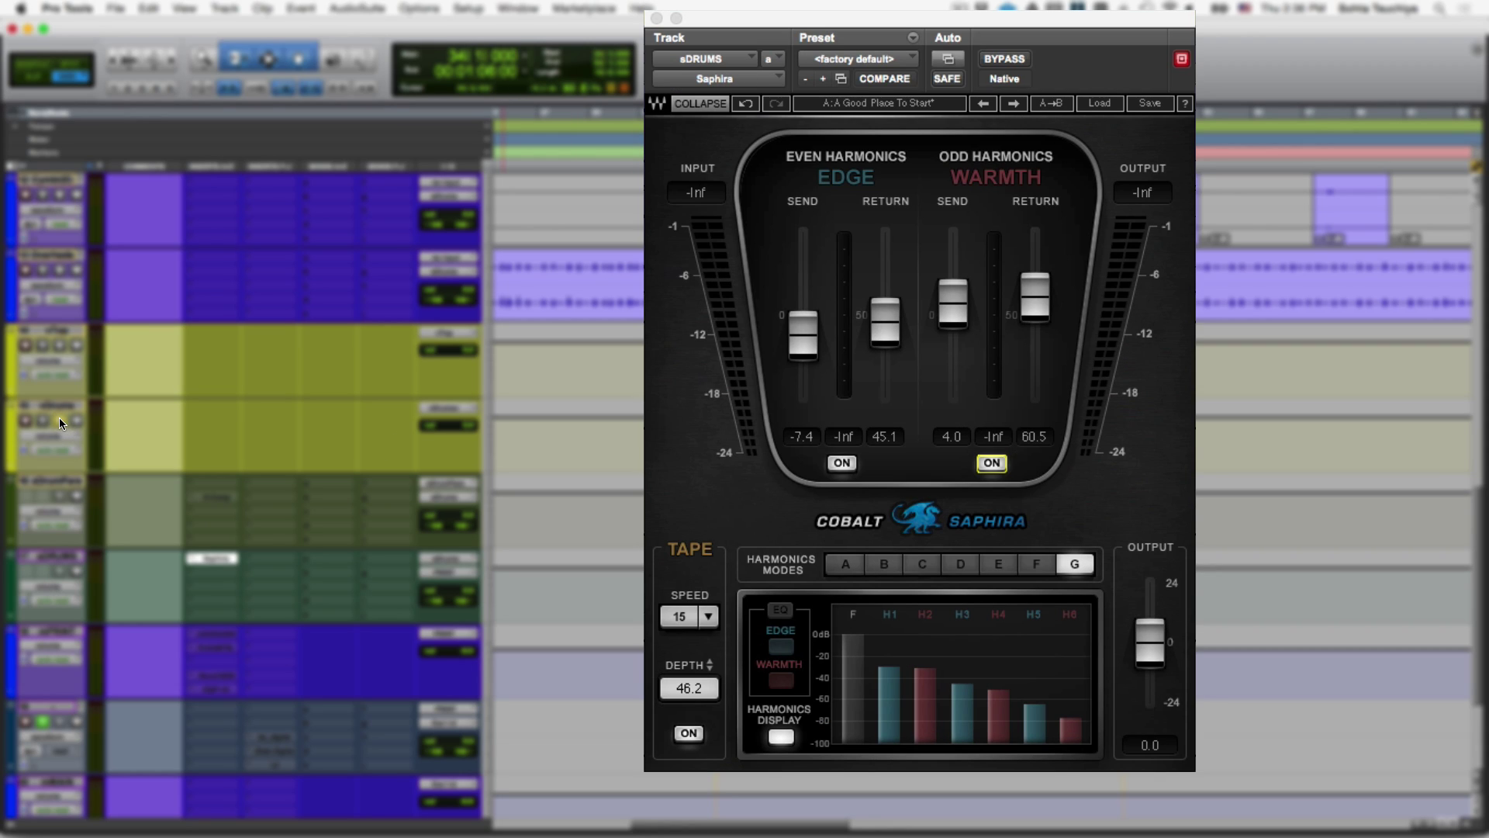
click(1016, 61)
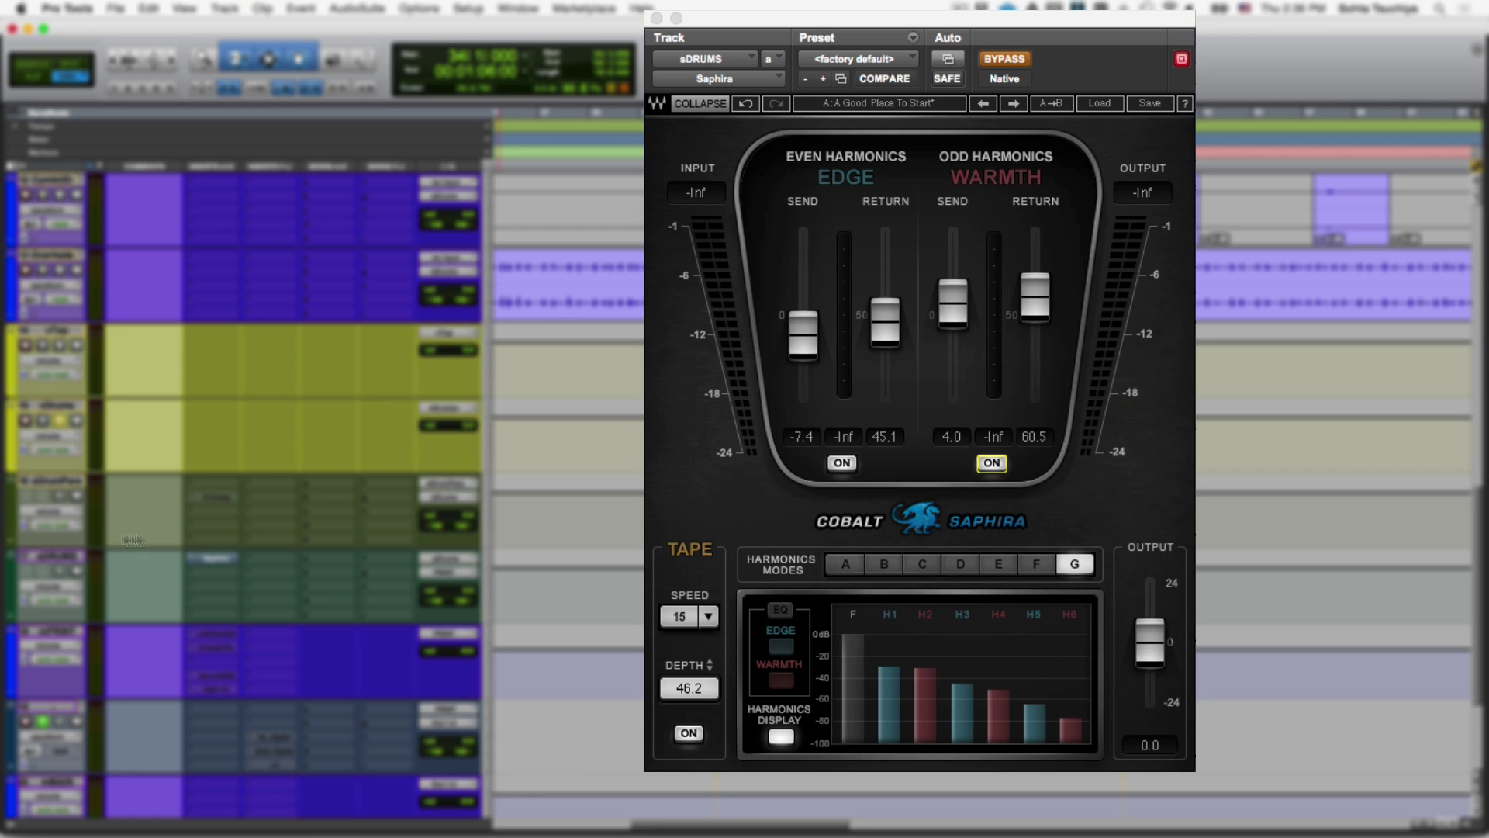
click(77, 496)
- Play the drums and compare the sound with Saphira bypassed and enabled, leaving it enabled with playback stopped
drag(911, 21, 812, 87)
key(space)
click(911, 122)
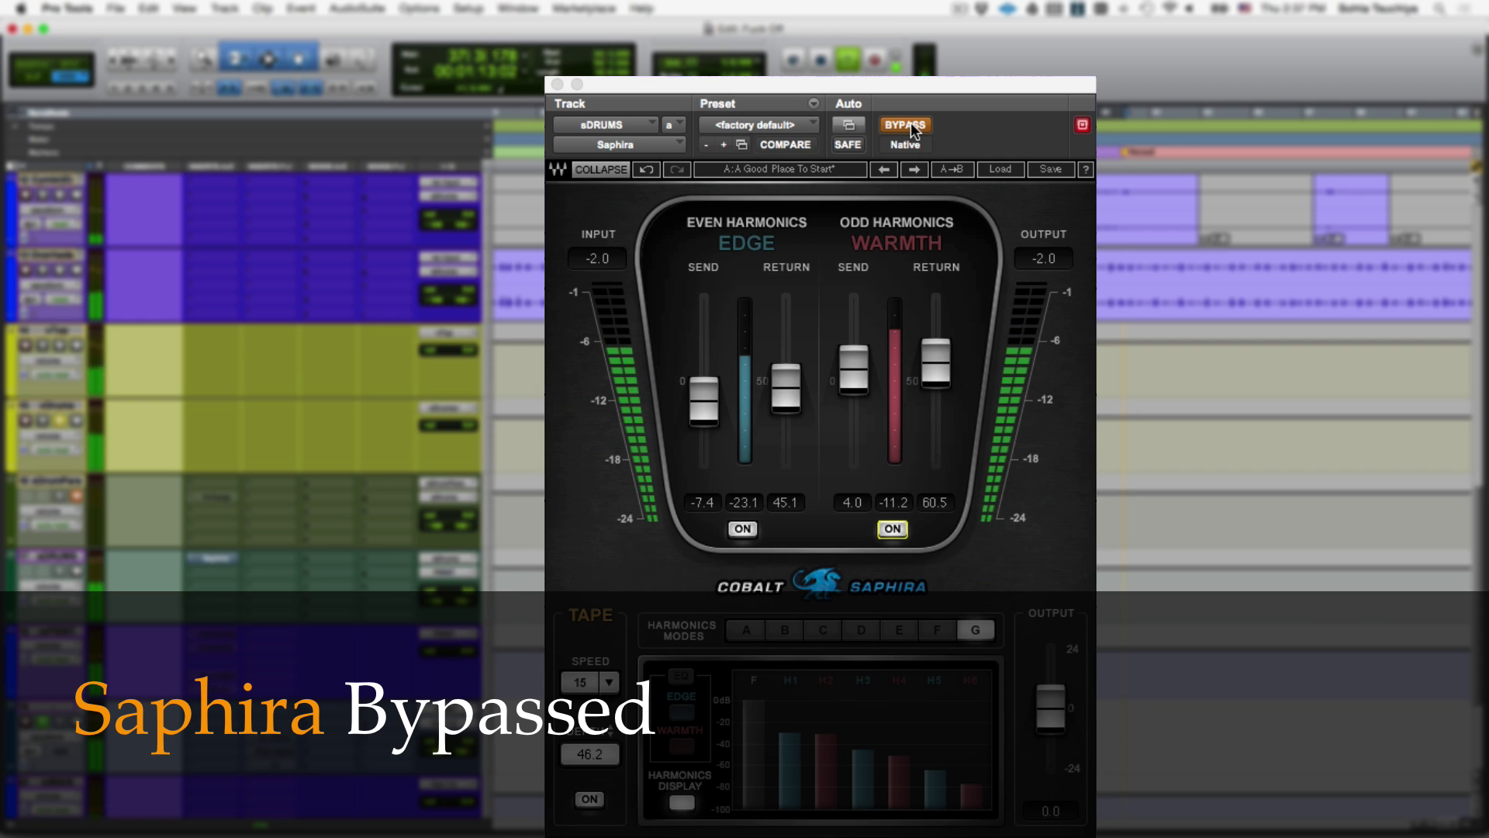
click(911, 122)
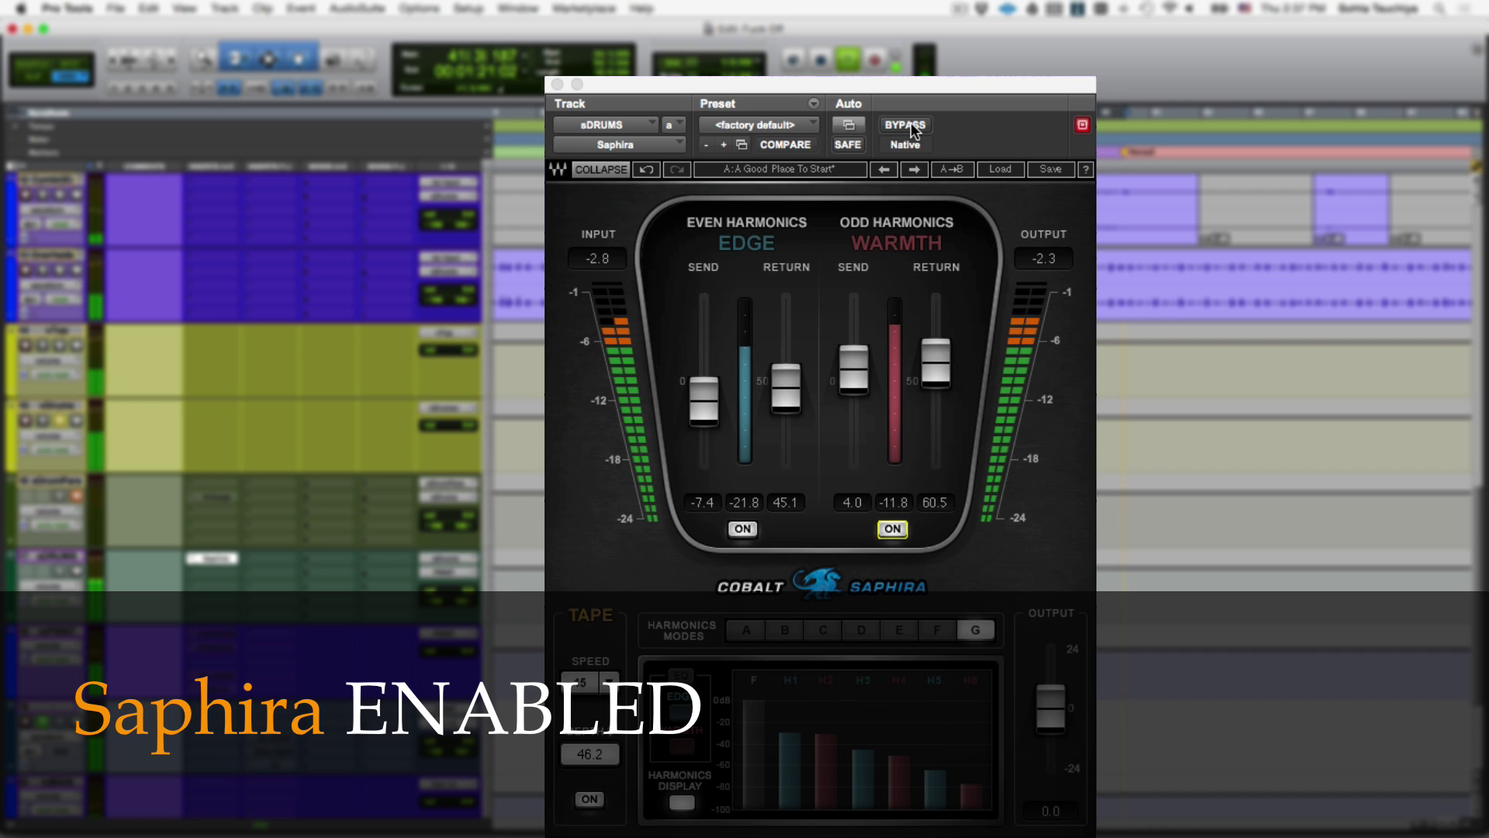
key(space)
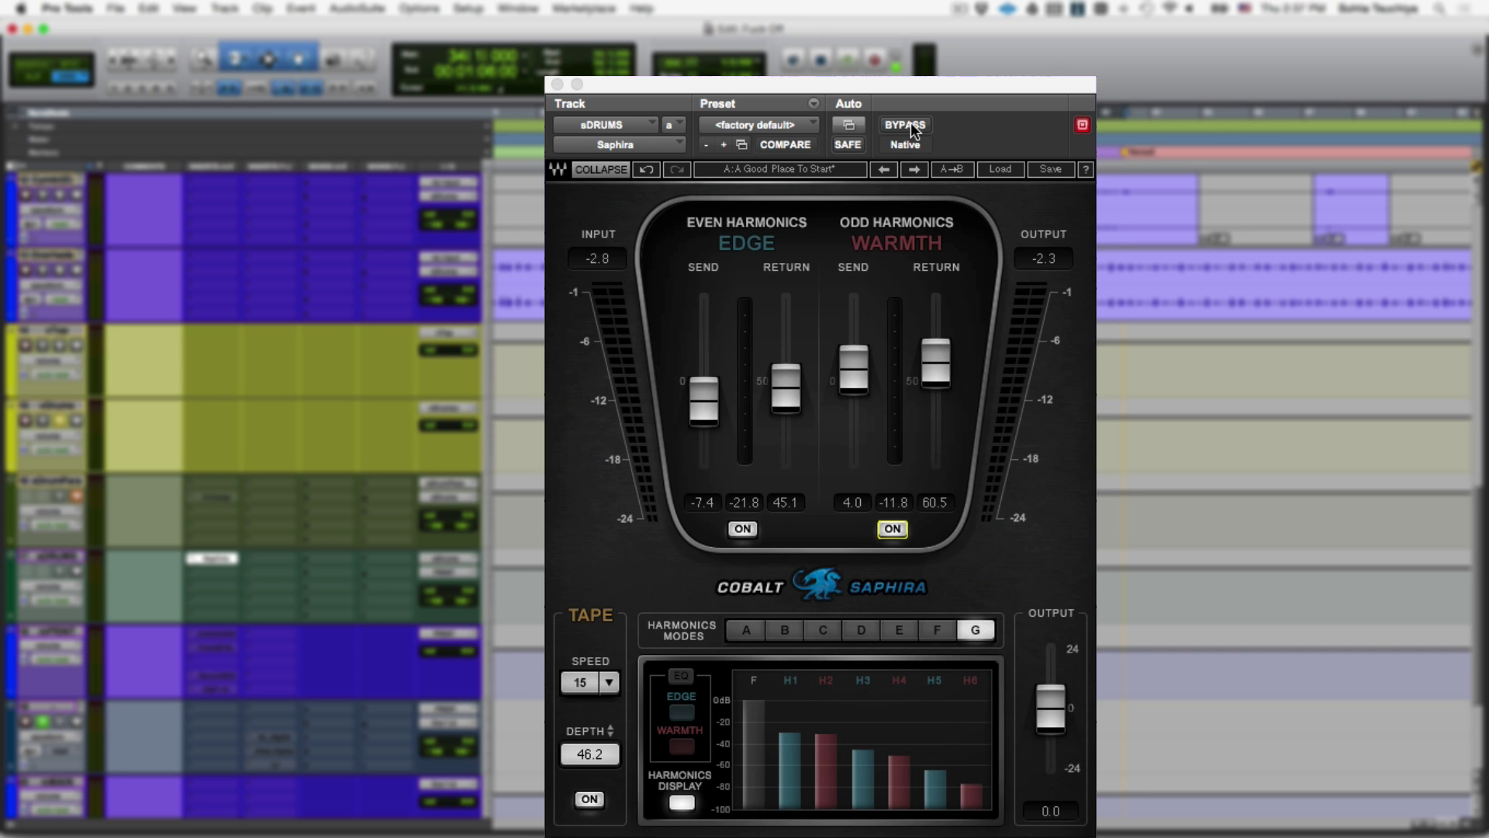
- Toggle the Warmth section off and on, and repeat for the Edge section, to check each one's contribution
drag(914, 84, 880, 54)
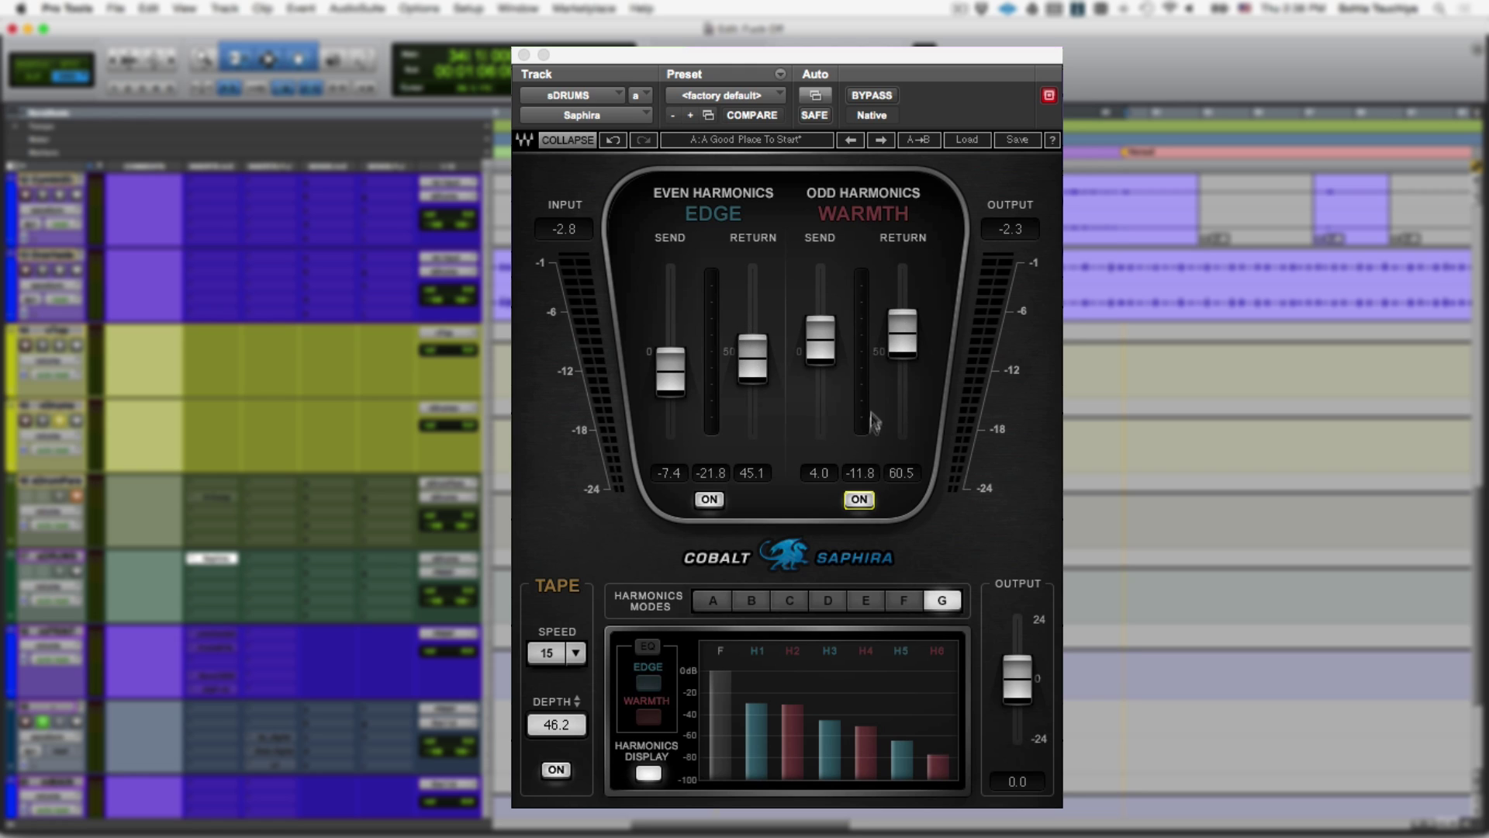
click(859, 499)
click(859, 499)
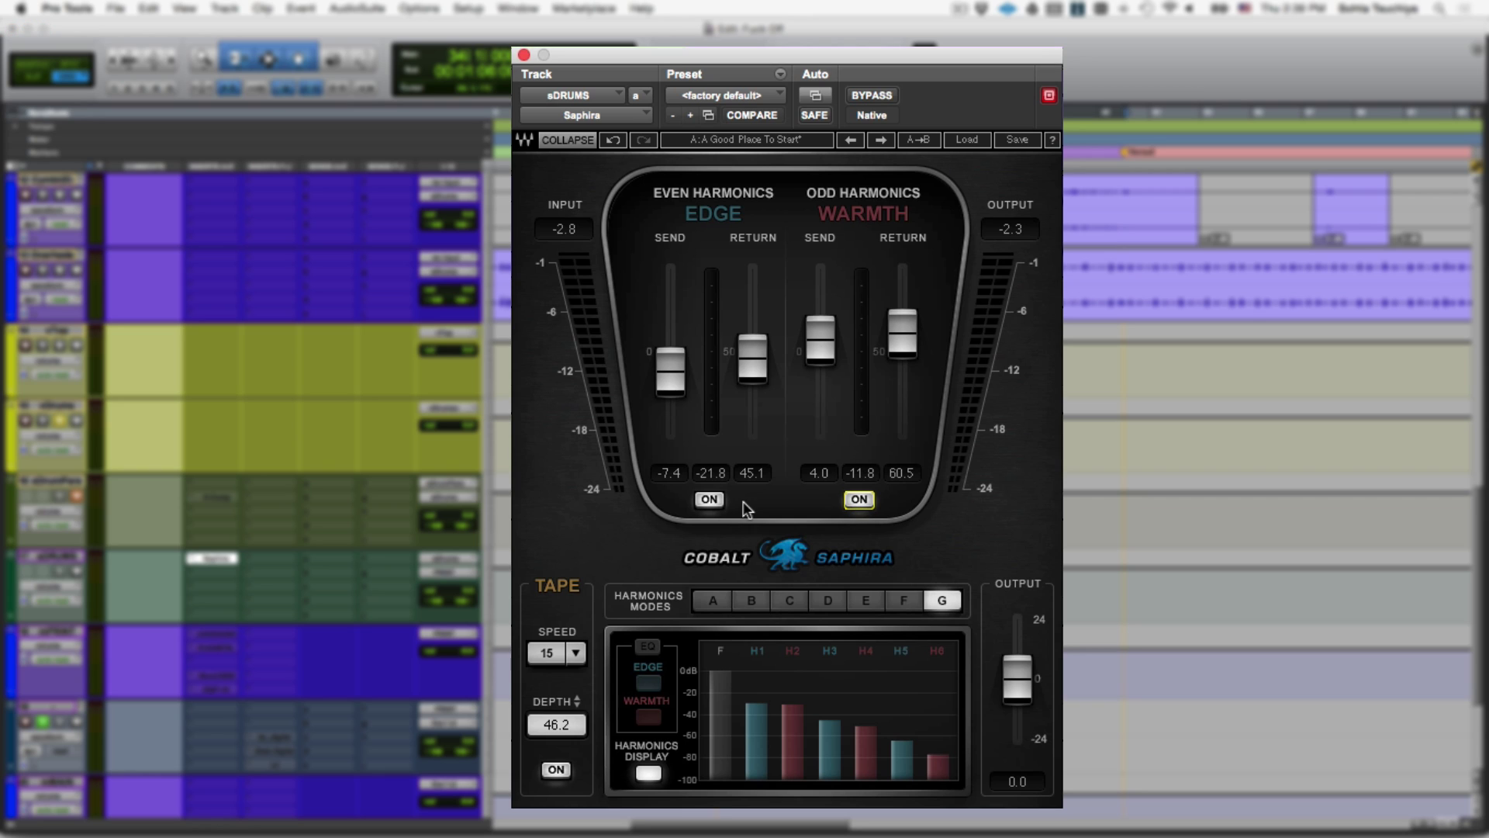
click(709, 500)
click(709, 500)
- Set the Edge and Warmth sends to -30.0 and both returns to 50.0
drag(669, 374, 671, 434)
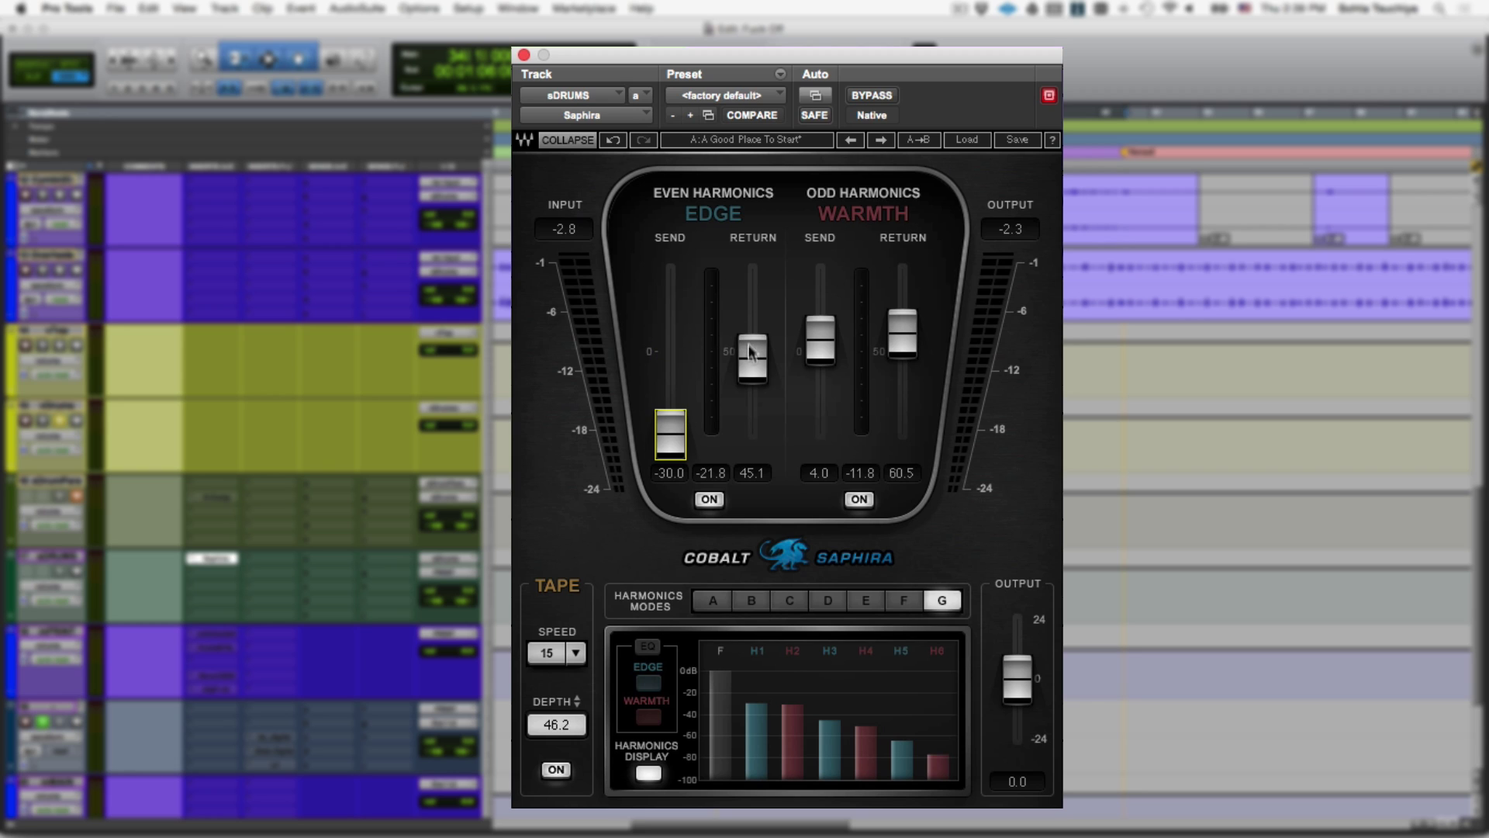
click(759, 370)
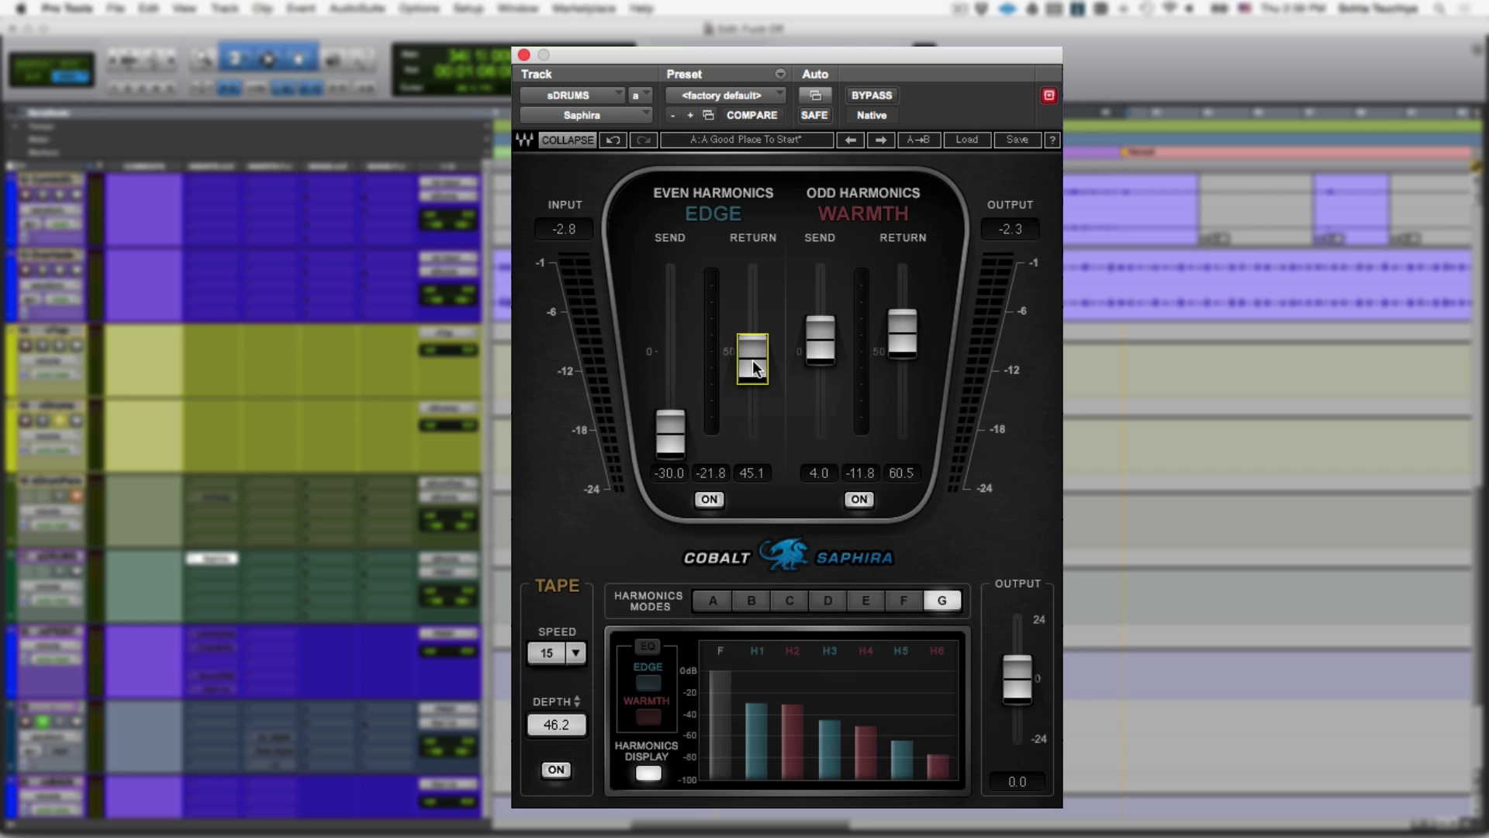
alt+click(752, 369)
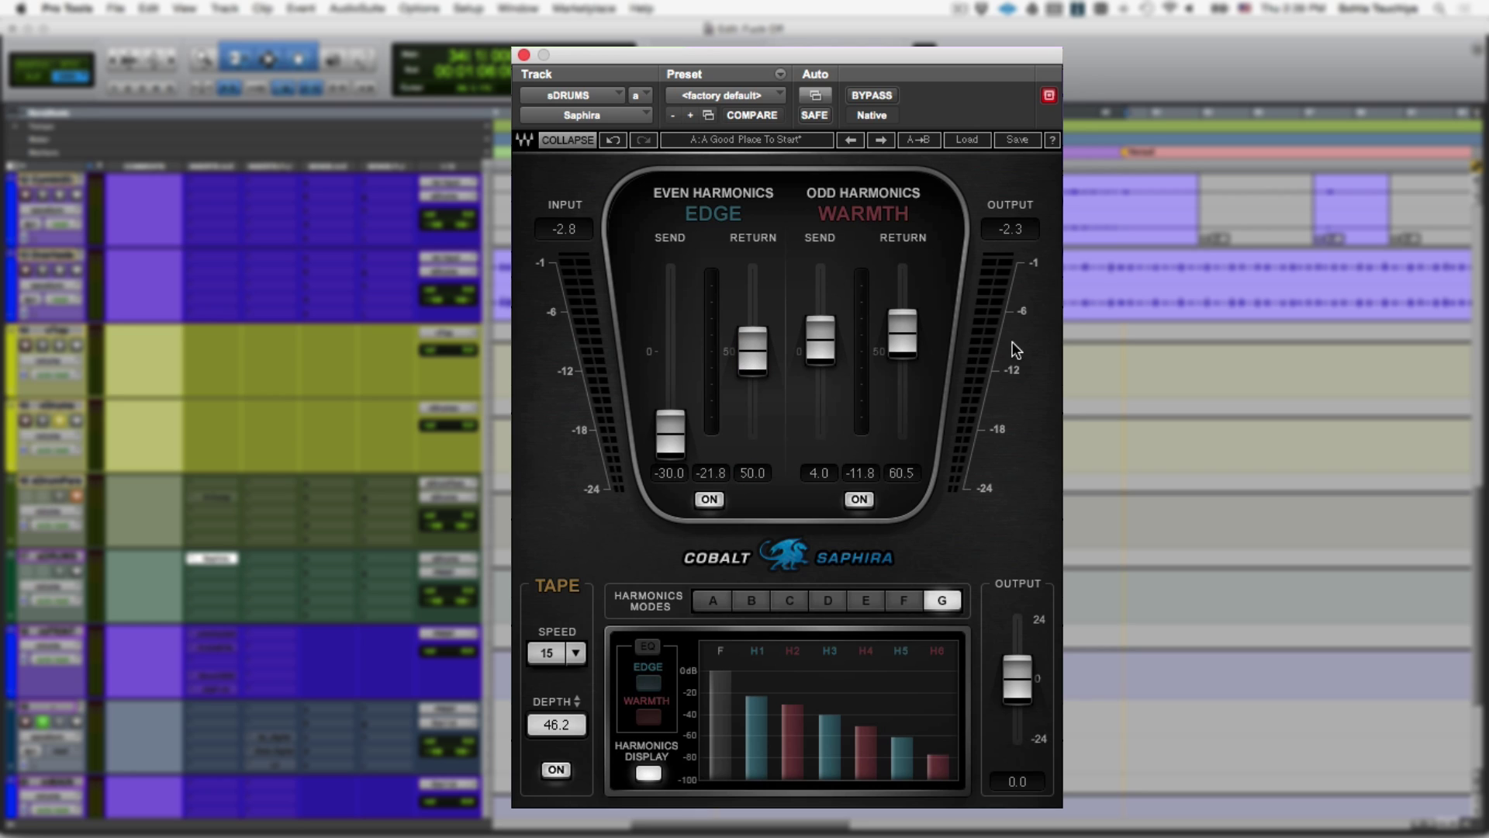
click(900, 346)
alt+click(900, 345)
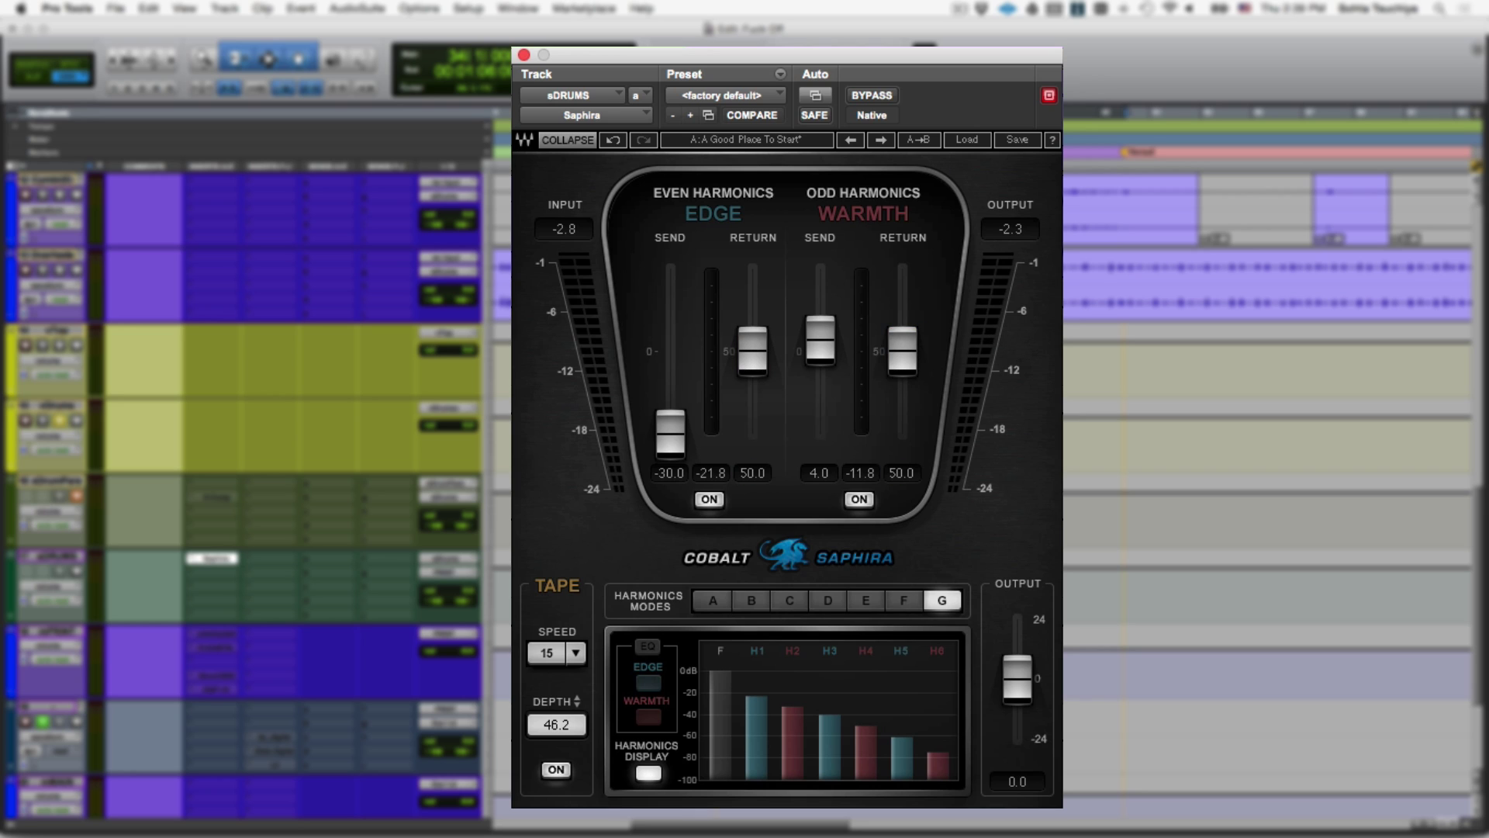
alt+click(822, 351)
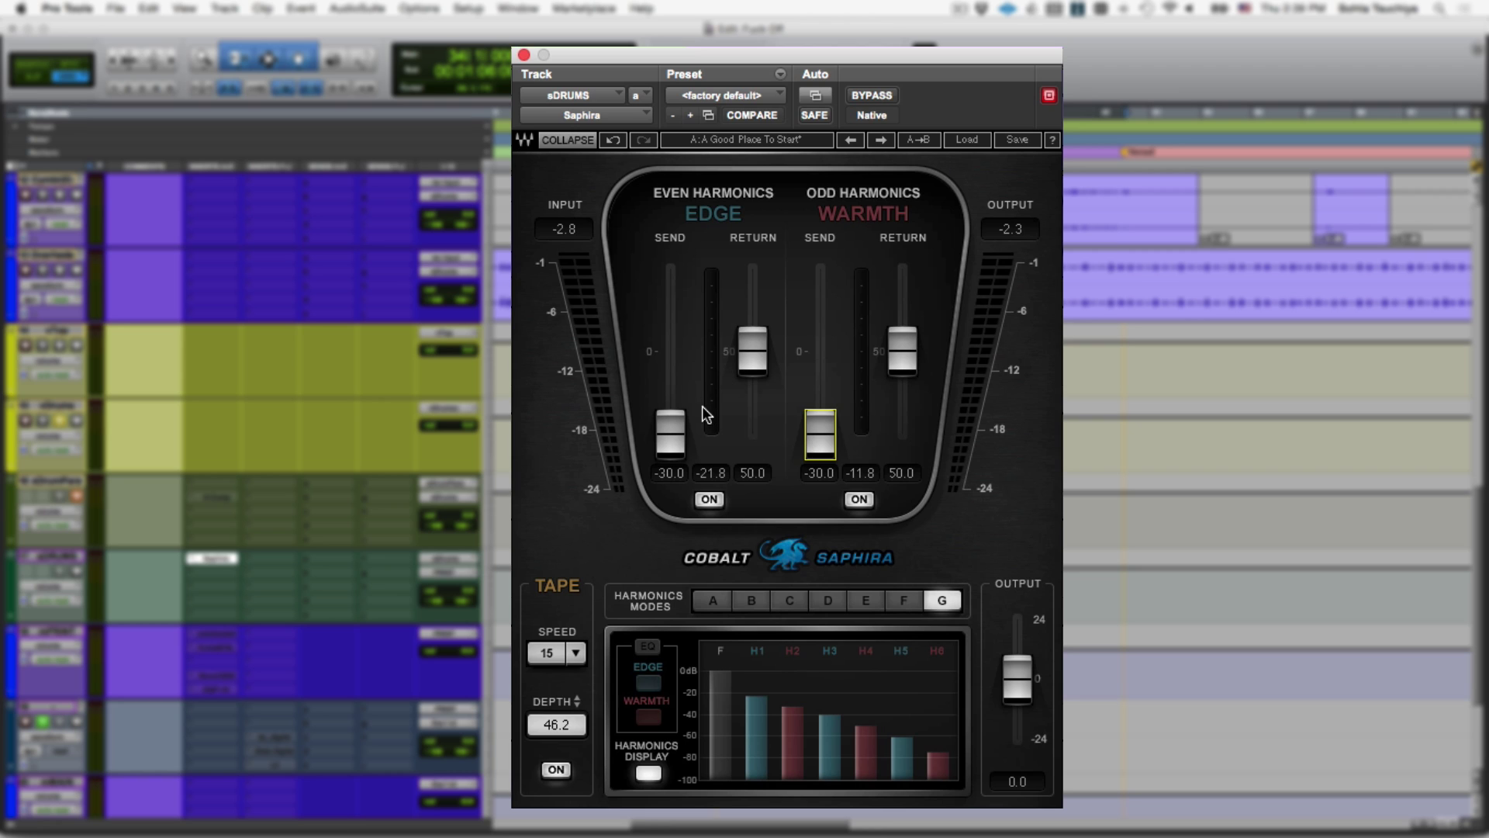
- Play the drums while raising the Edge send to 12.0, and settle the send at -6.5
key(space)
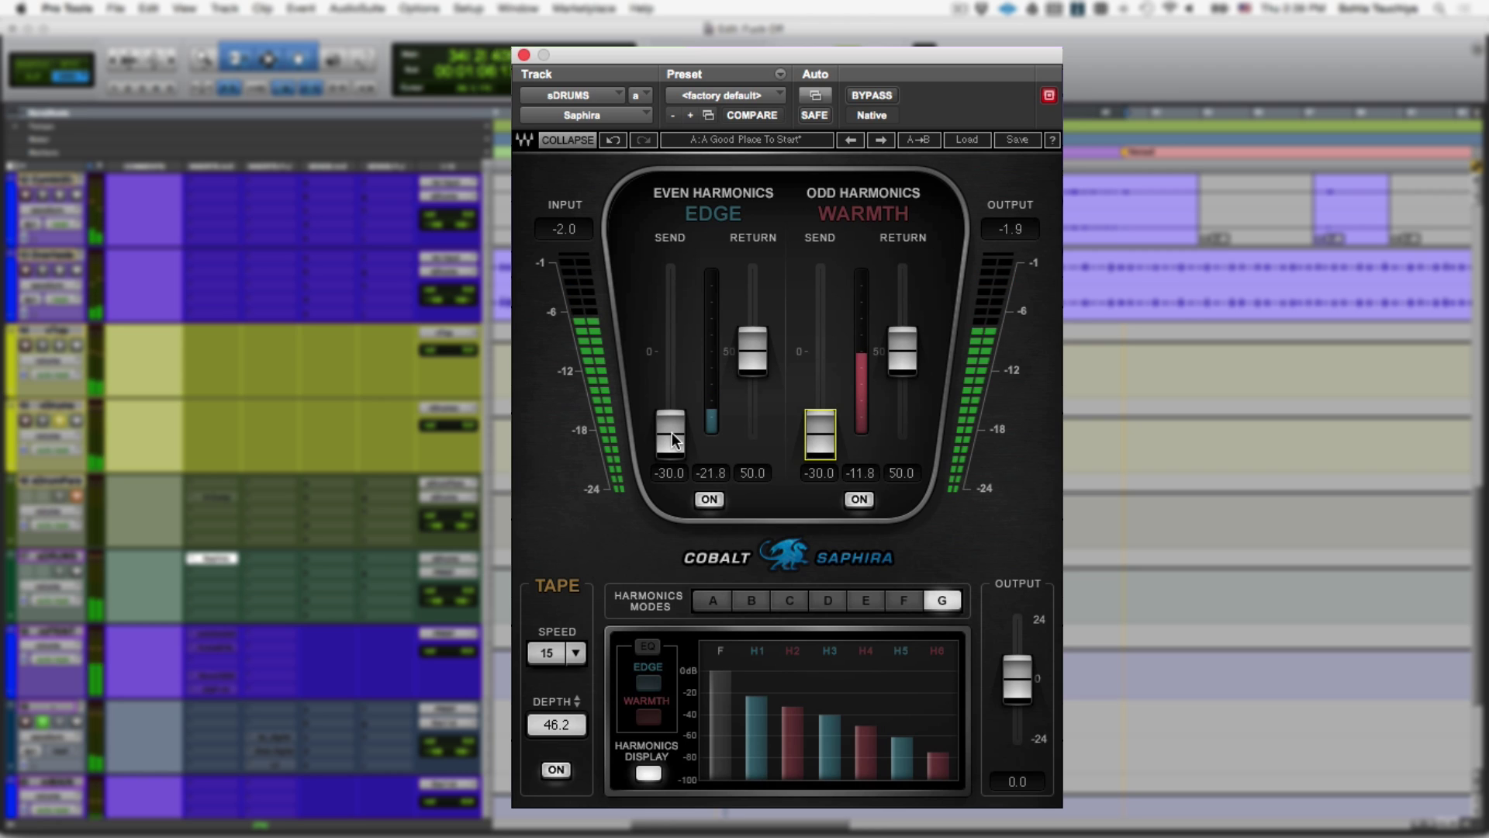
click(671, 431)
drag(671, 434, 671, 318)
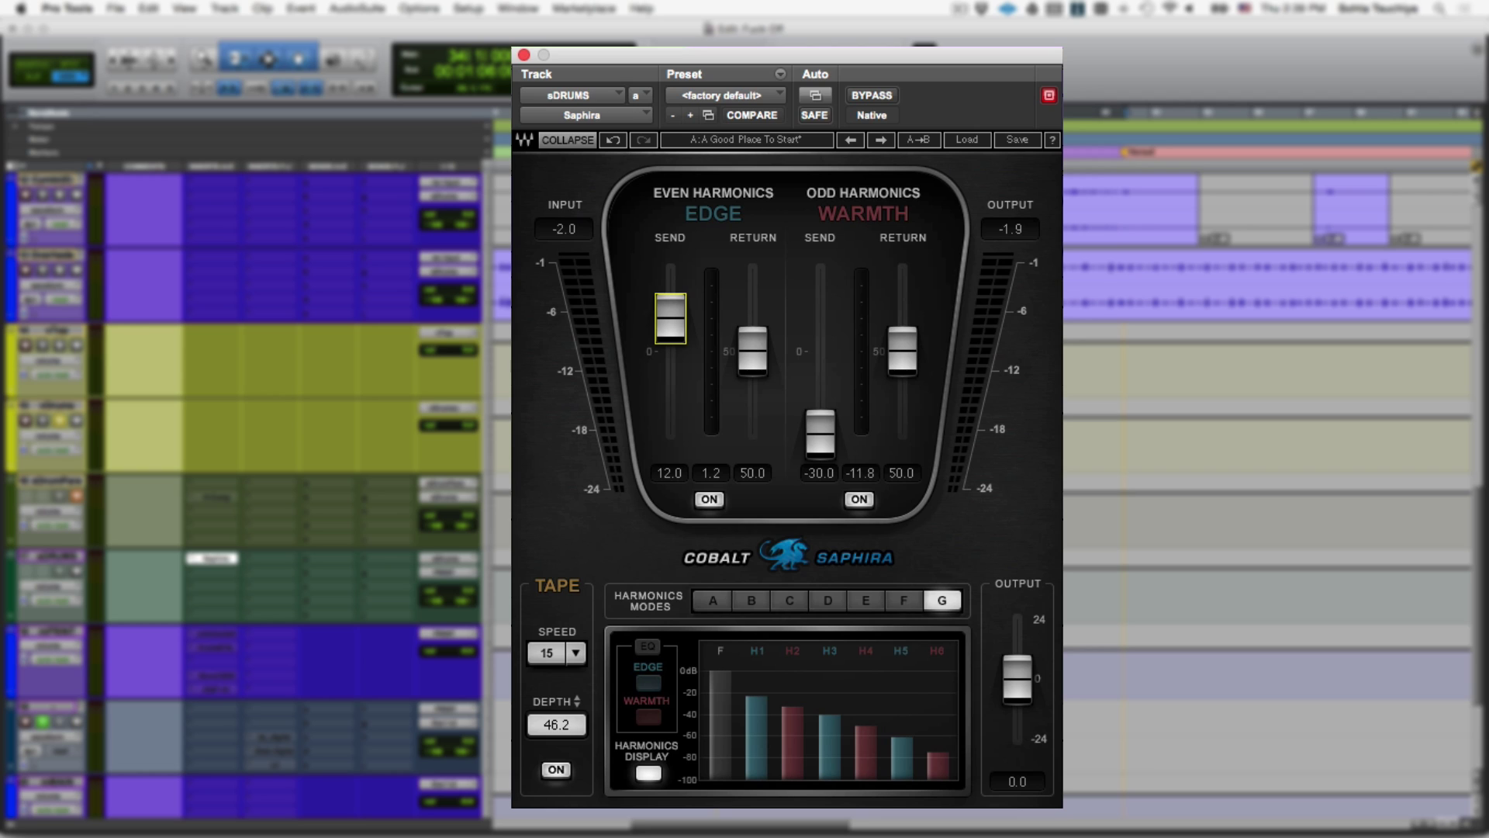
drag(670, 318, 681, 445)
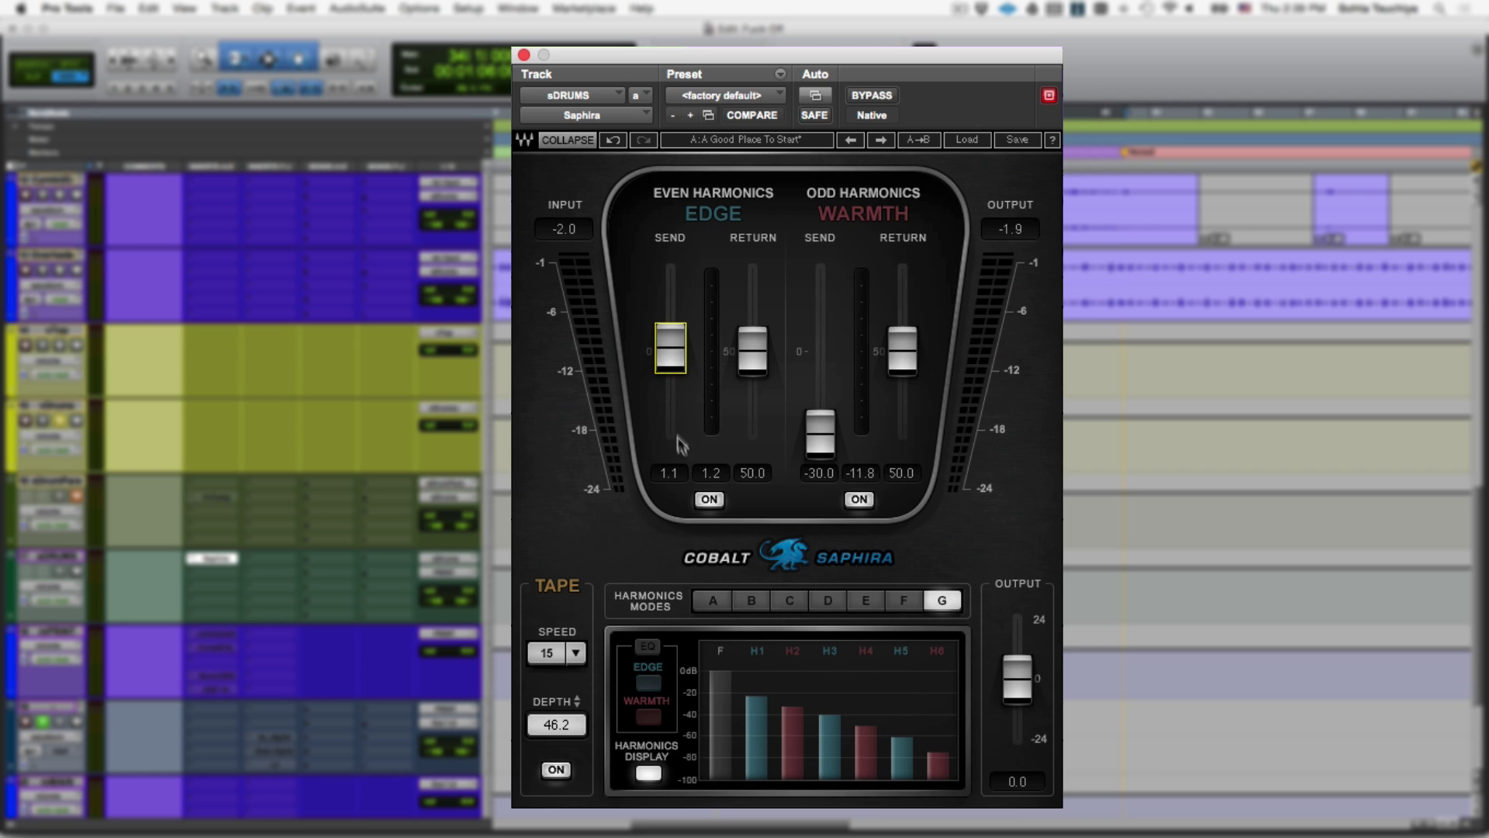
mouse_move(680, 358)
mouse_down()
mouse_move(671, 317)
mouse_move(672, 369)
mouse_up()
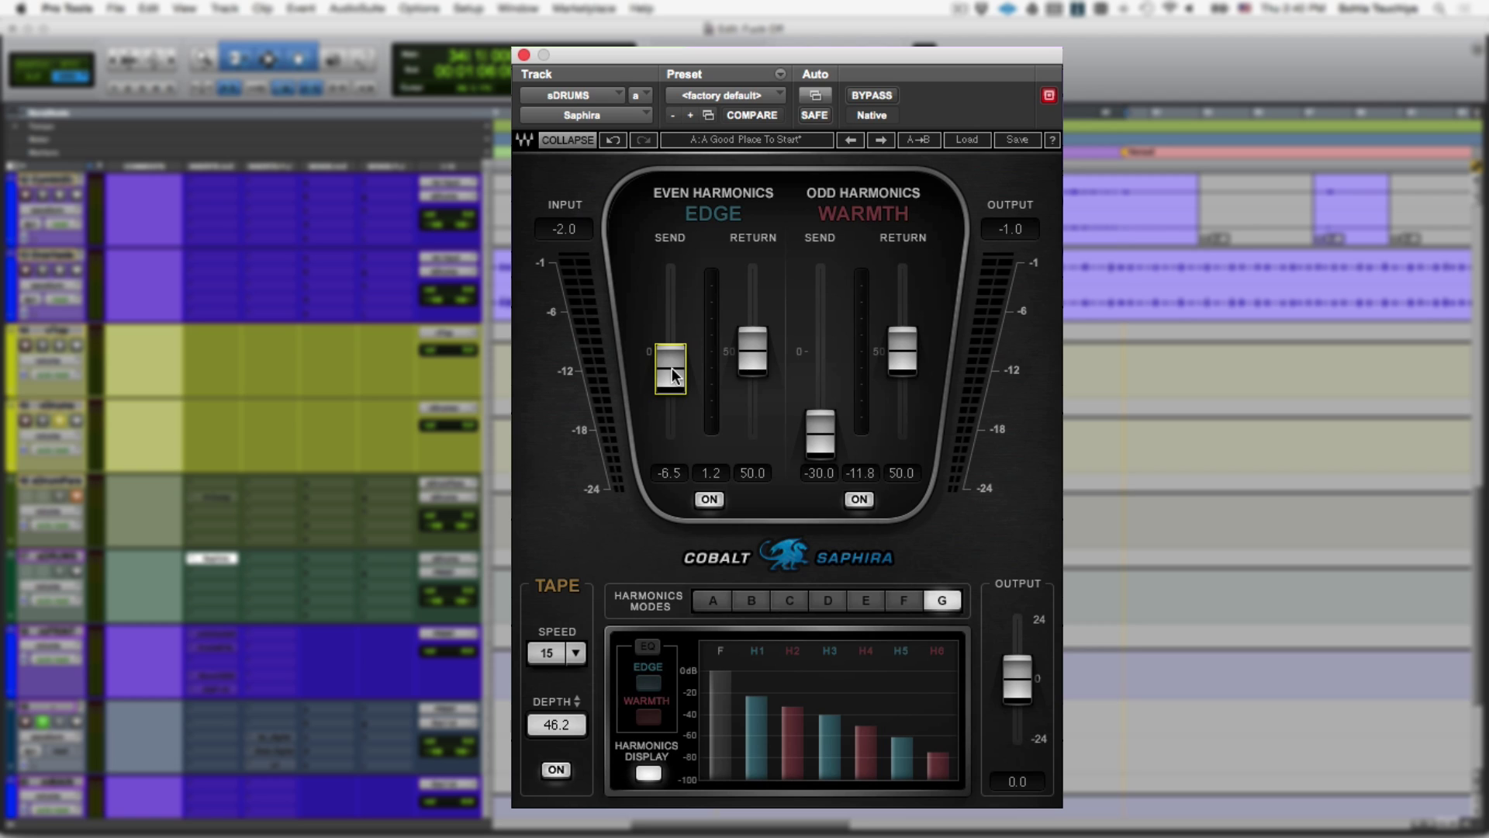
- Raise the Warmth send to 2.8 while listening to the drums, and stop playback
click(822, 438)
drag(821, 435, 821, 343)
key(space)
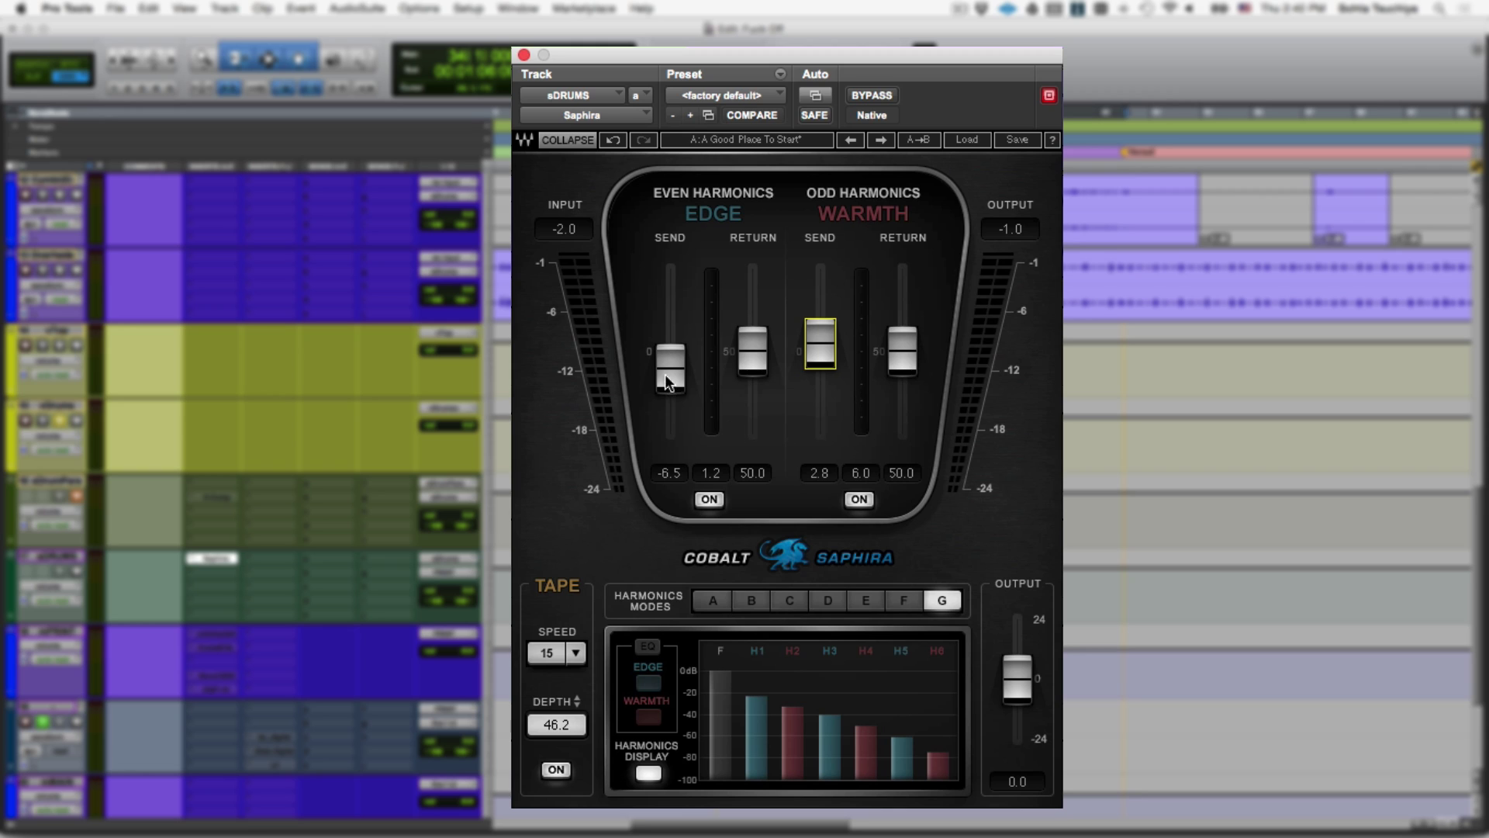
- Bypass and re-enable Saphira to compare the drums without and with the new send settings
click(874, 96)
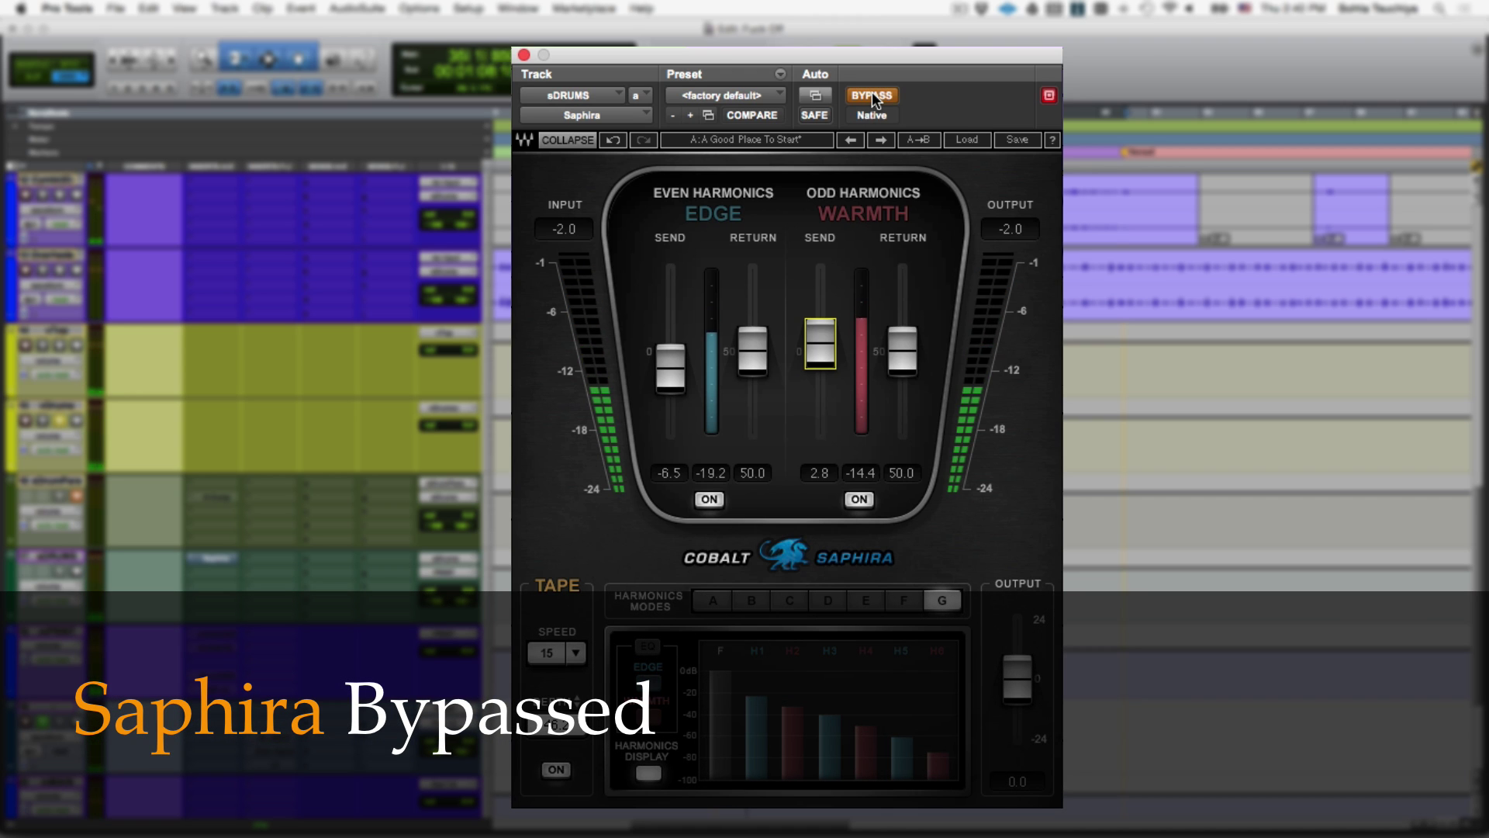
click(875, 96)
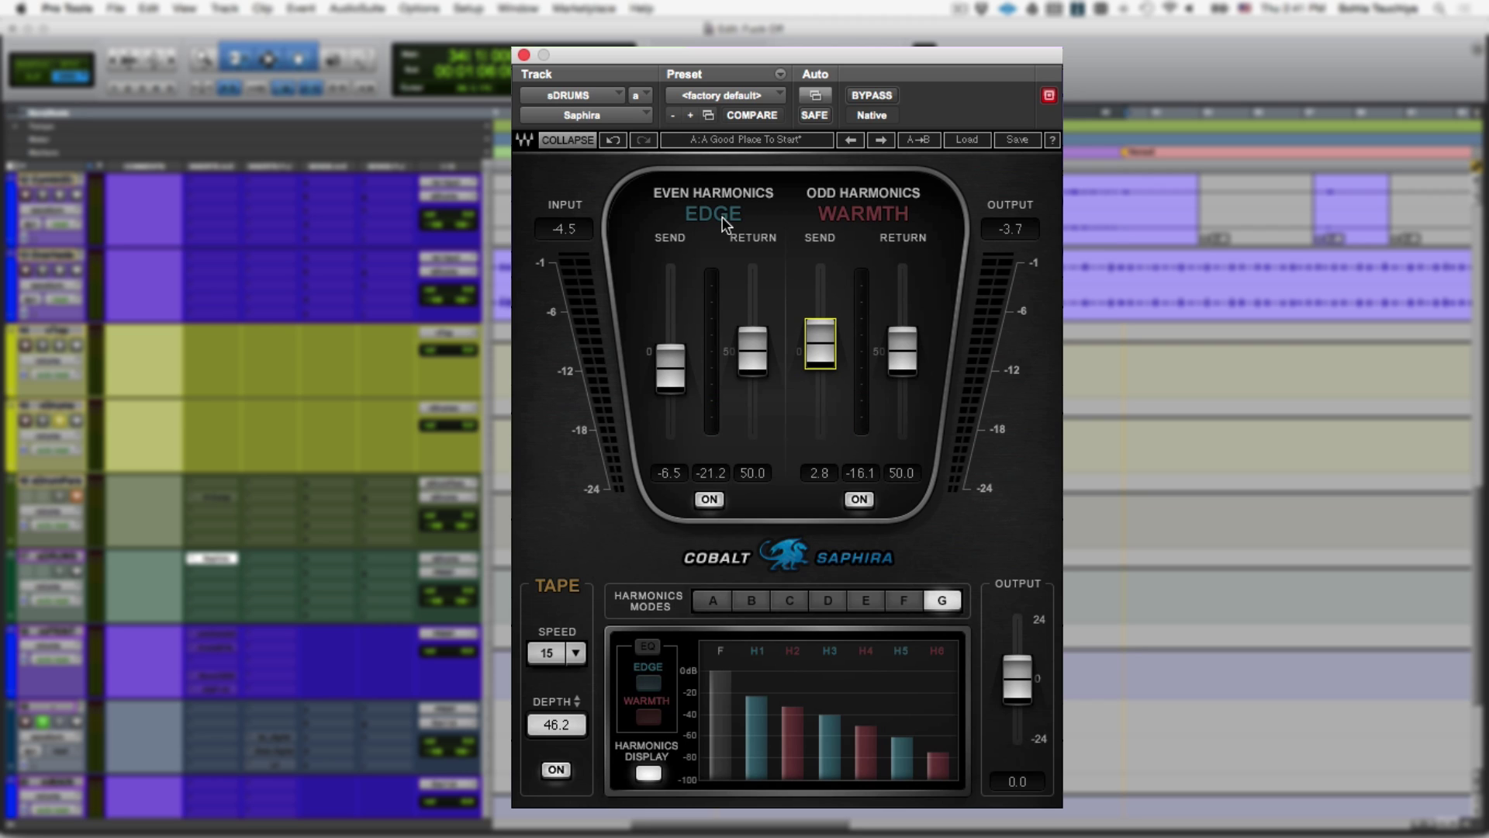
- Step through harmonics modes A to G while watching the harmonics display, and settle on mode A
drag(731, 59, 707, 12)
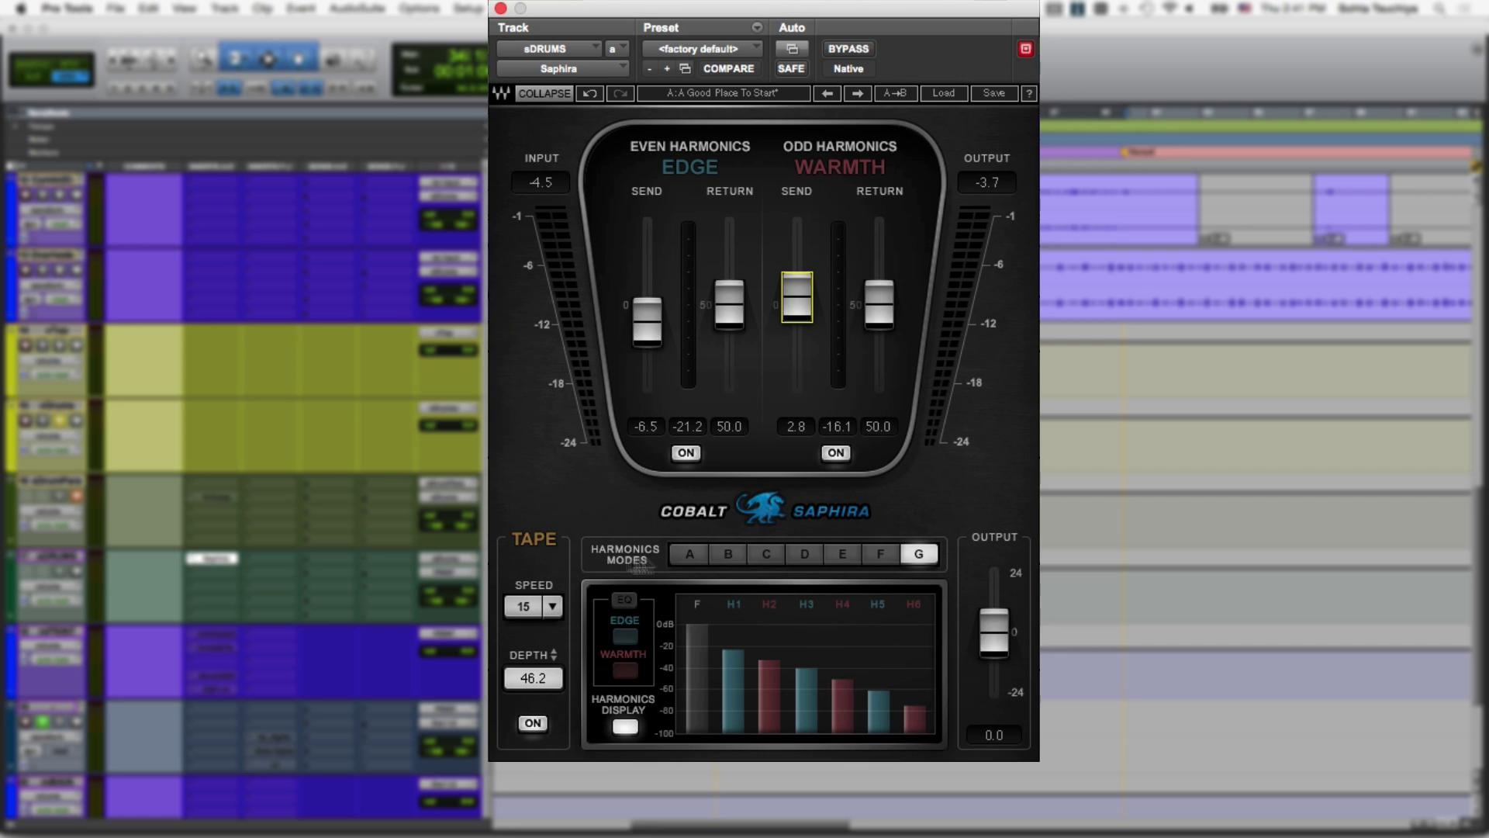
click(690, 555)
click(733, 556)
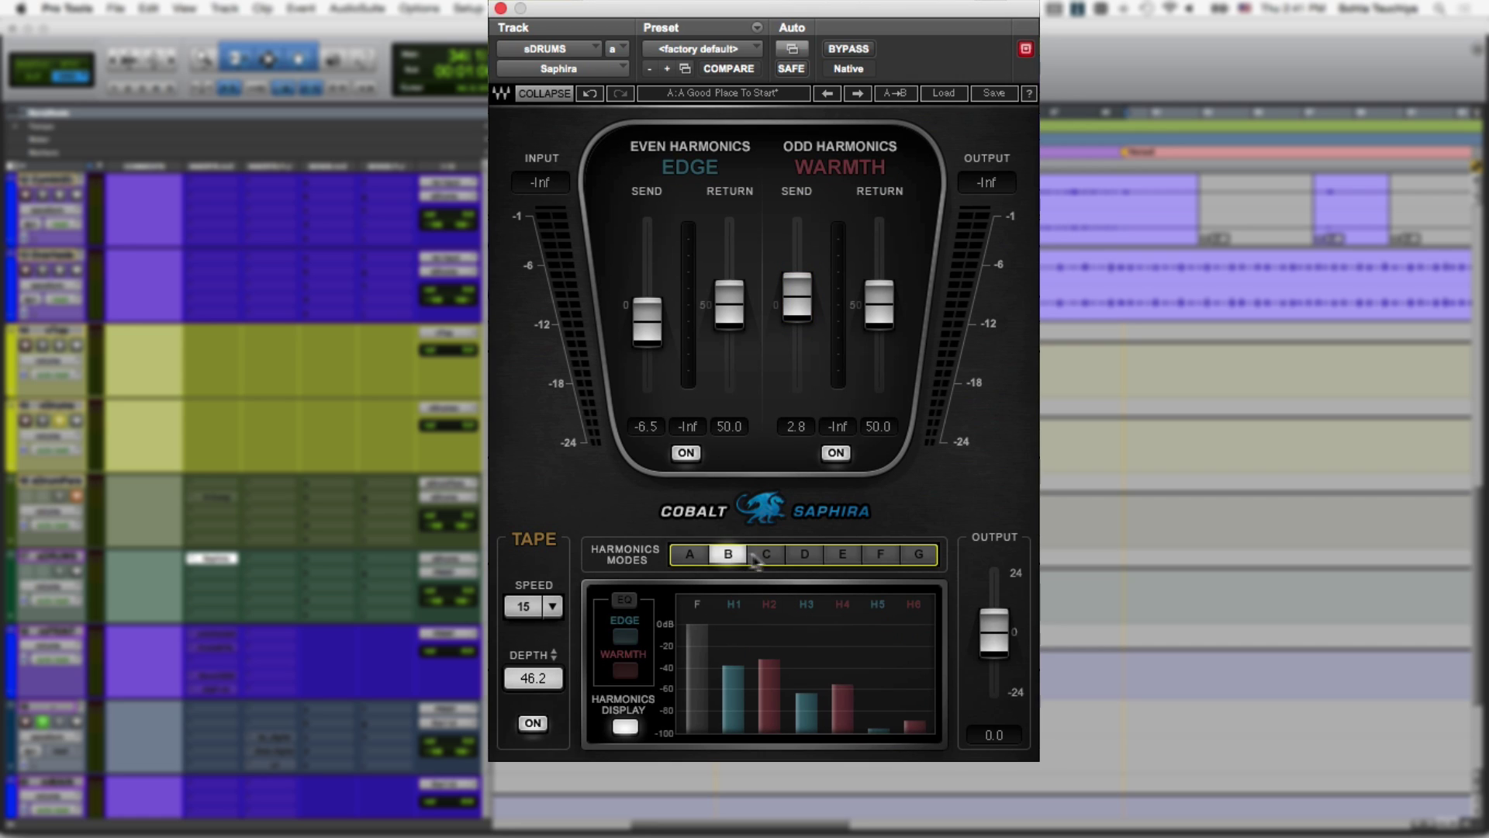
click(769, 556)
click(805, 555)
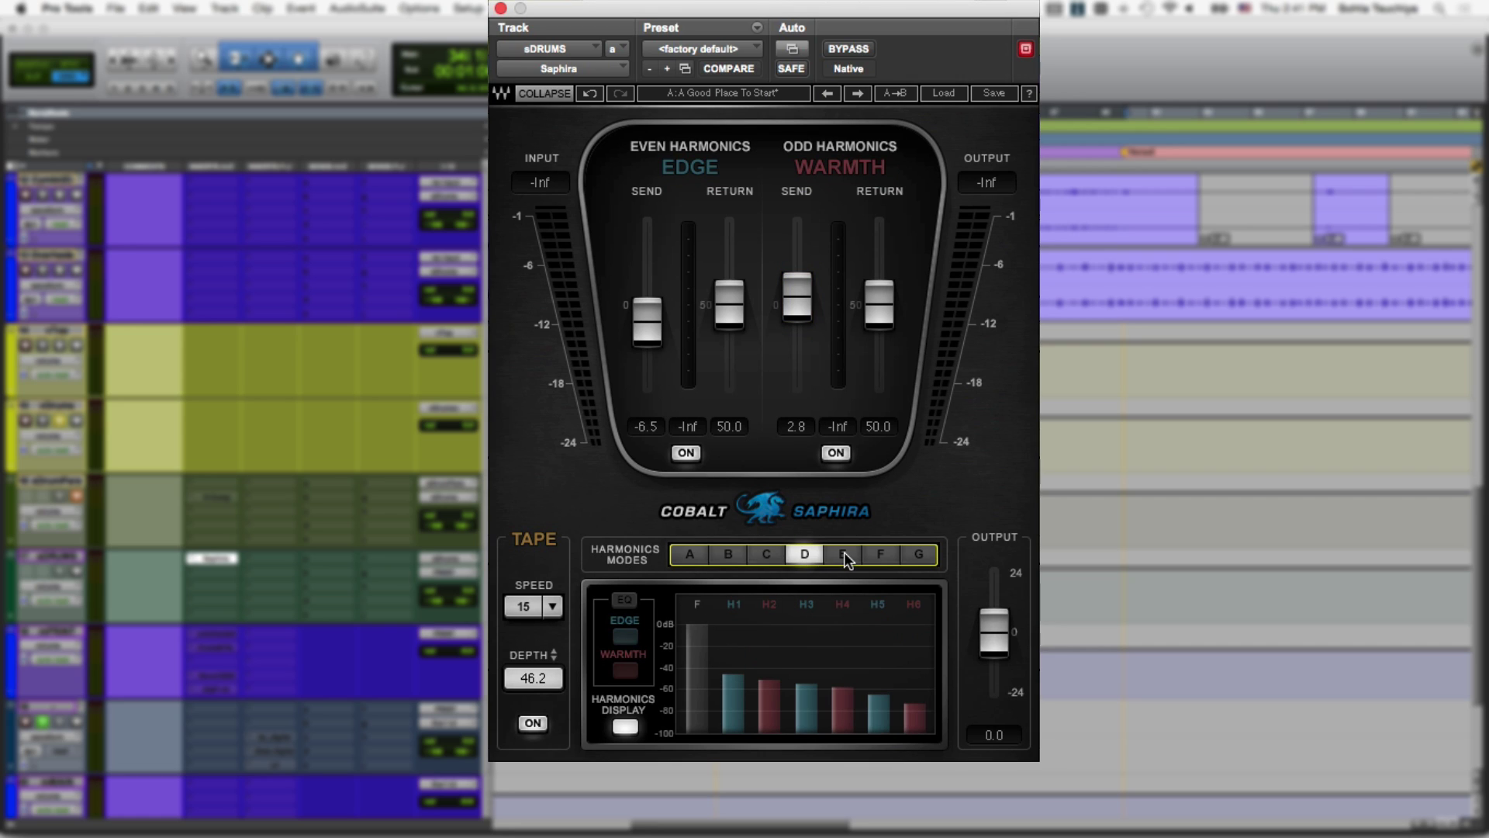
click(843, 555)
click(881, 555)
click(918, 556)
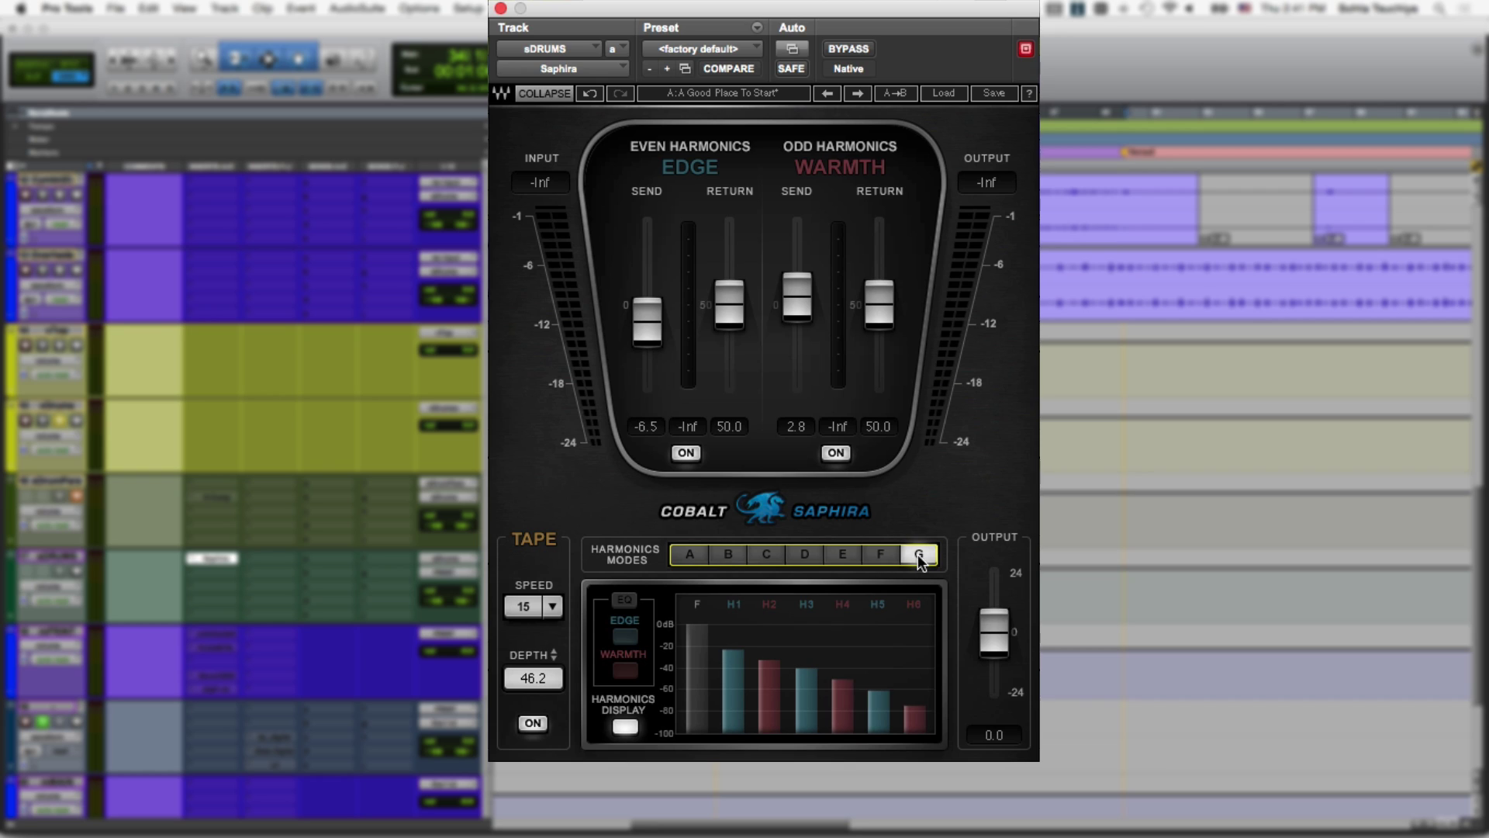
click(689, 556)
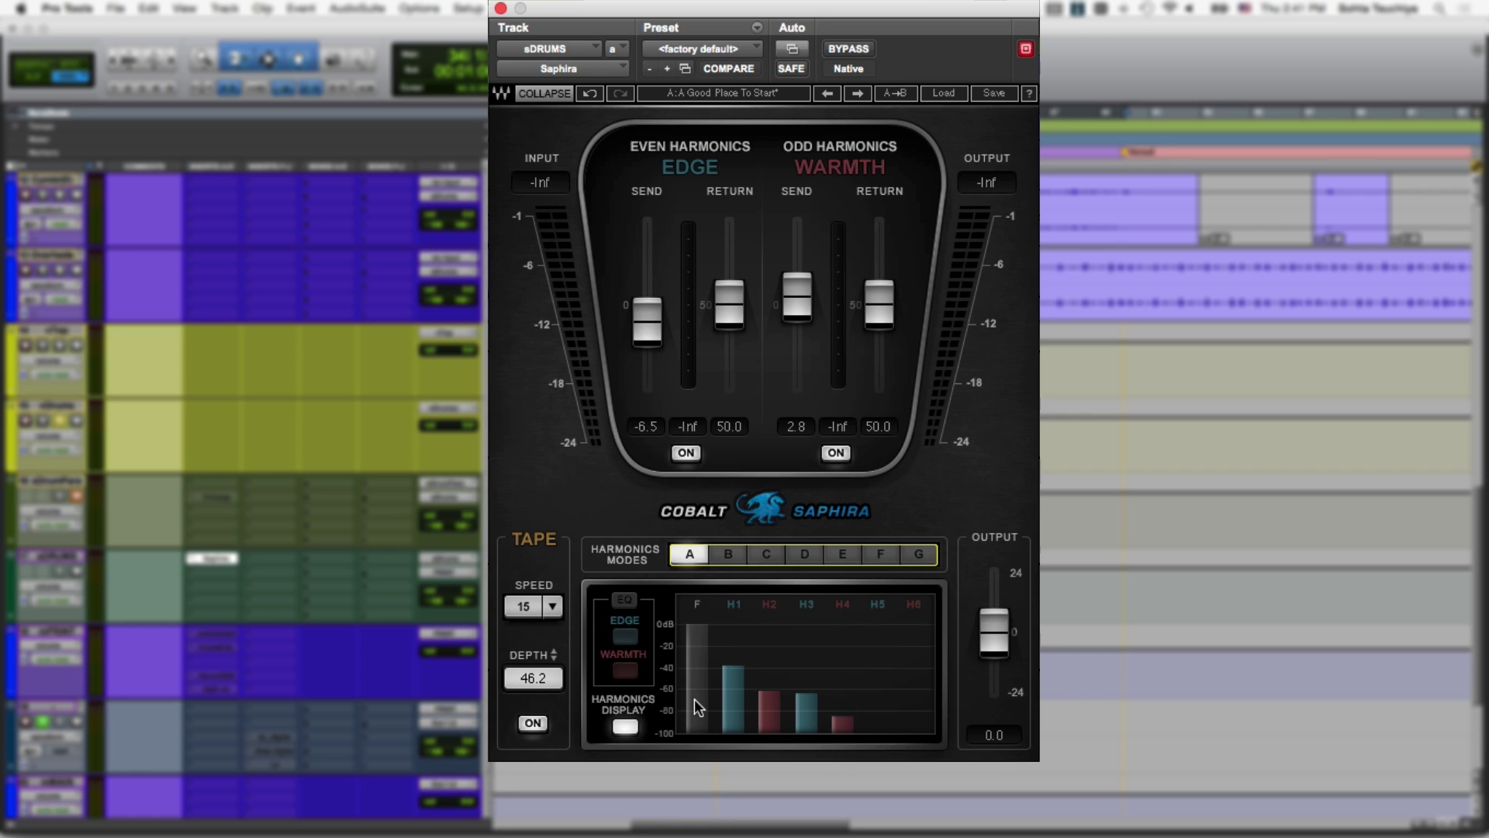
- Step through harmonics modes B to G to examine each mode's pattern in the harmonics display
click(728, 554)
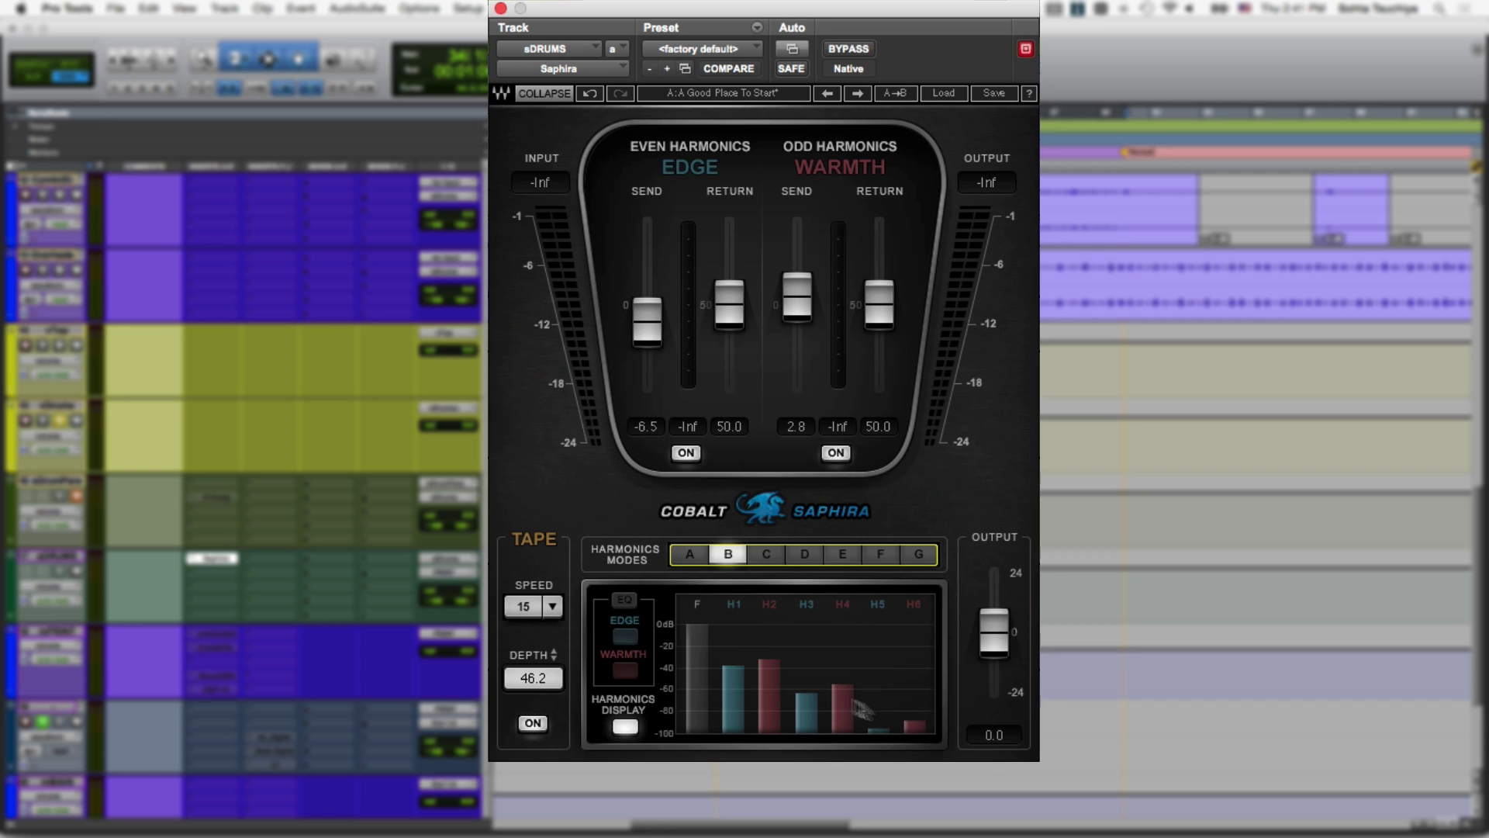
click(766, 555)
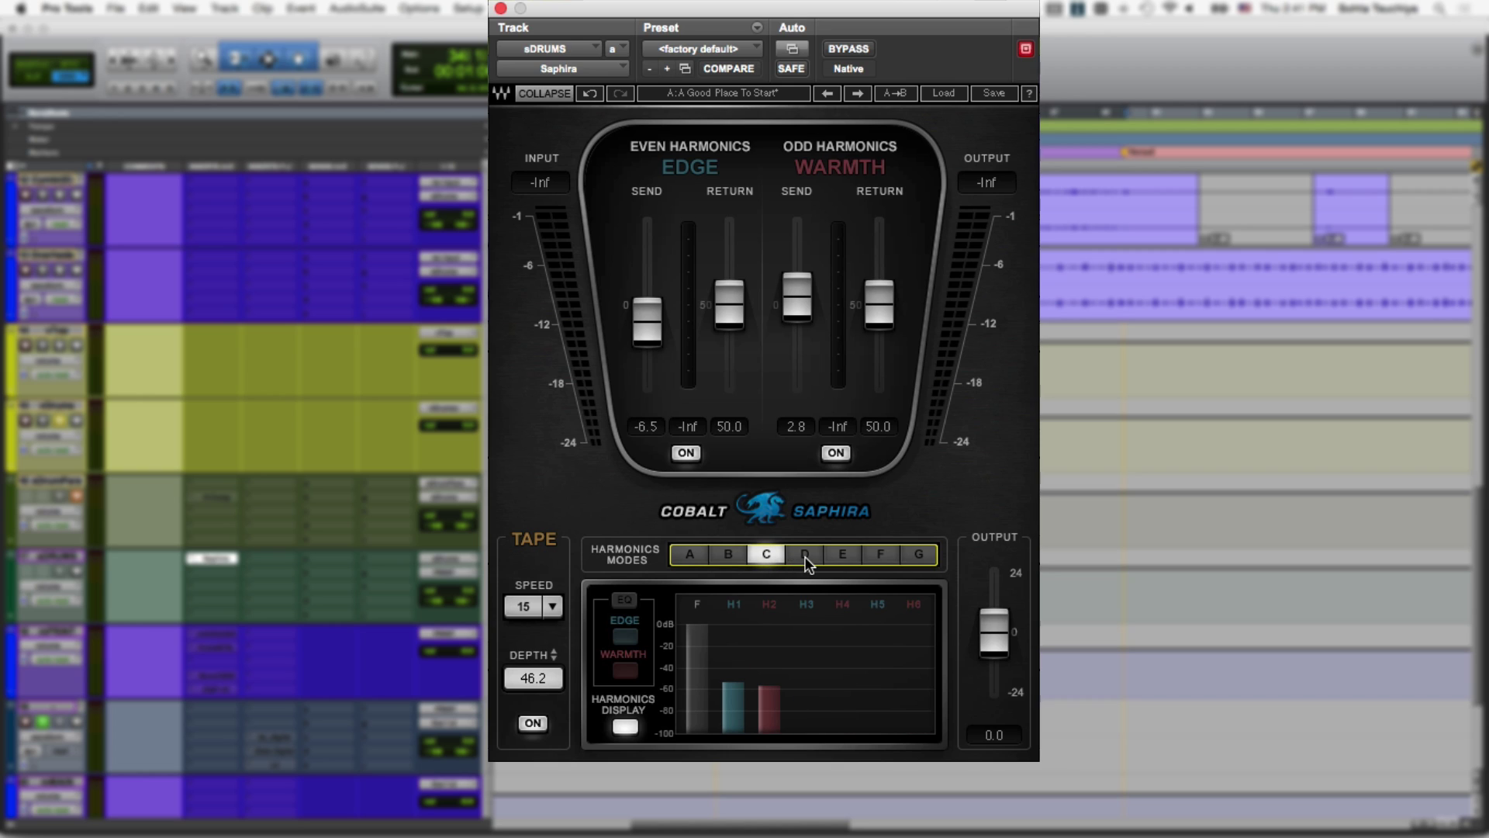
click(805, 556)
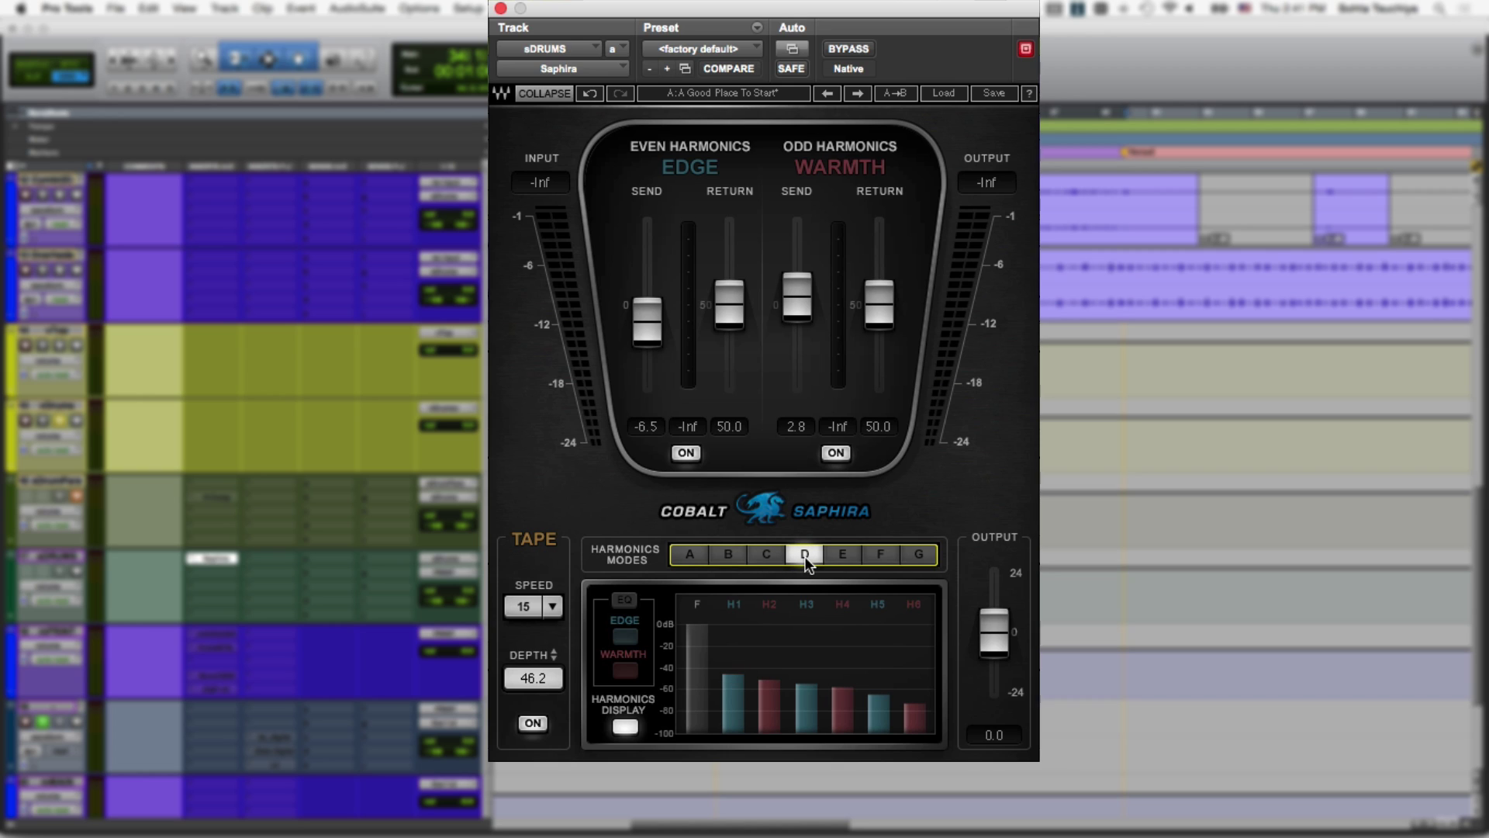
click(842, 555)
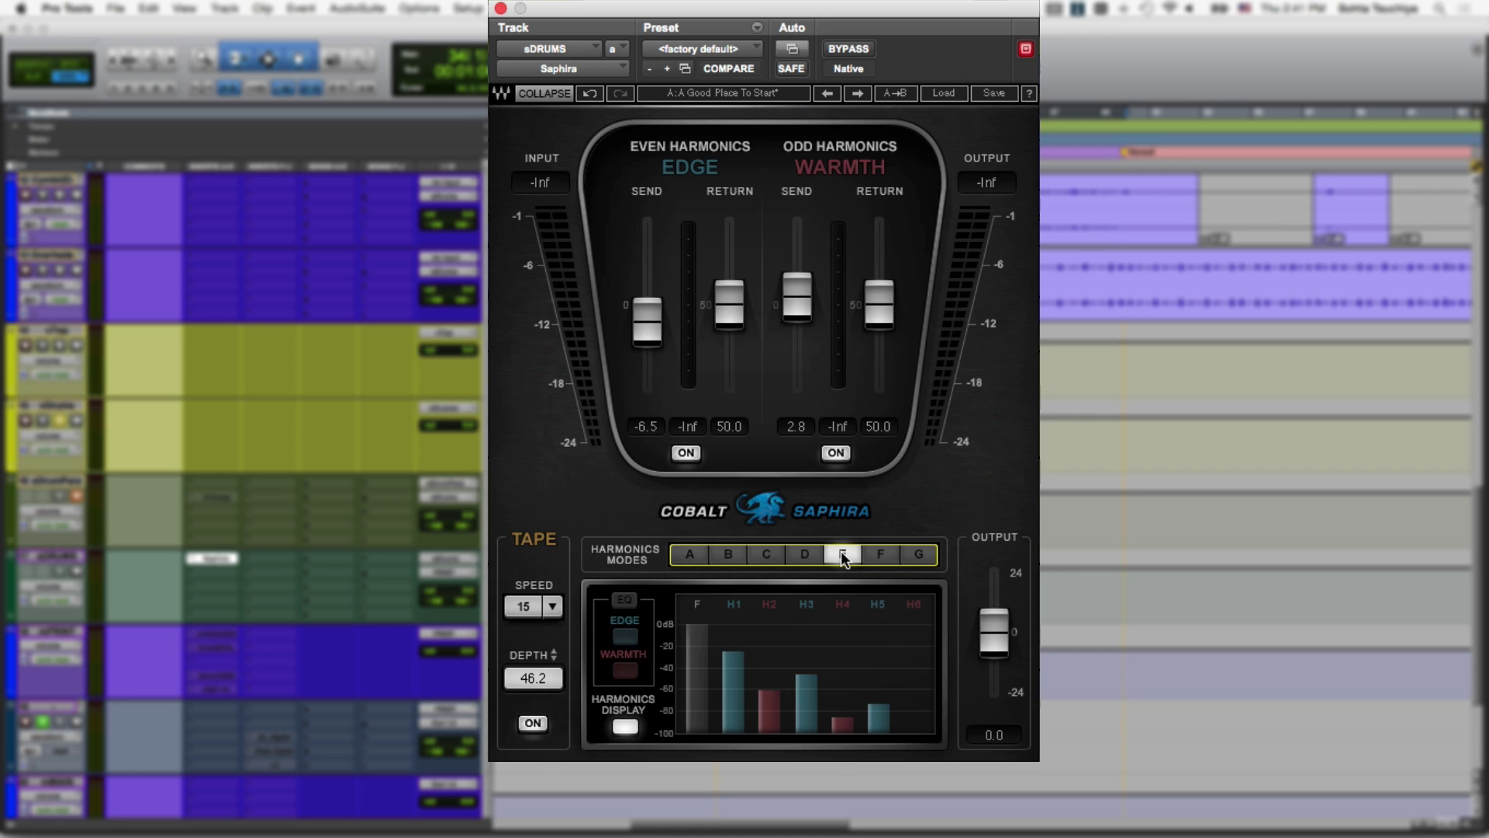
click(880, 555)
click(918, 555)
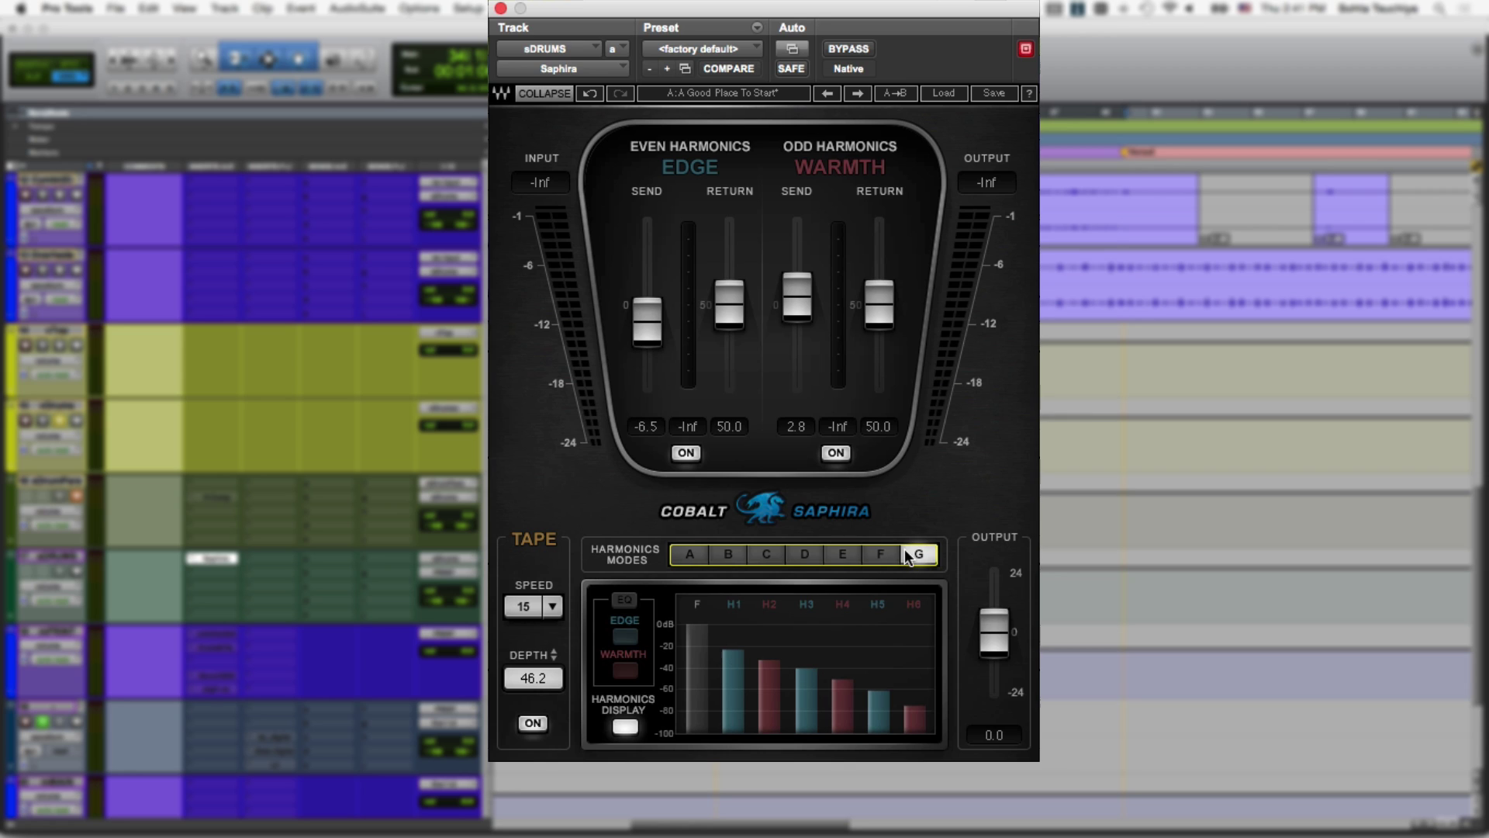
- Compare the harmonics modes once more from A to G, and settle on mode C
click(690, 555)
click(728, 555)
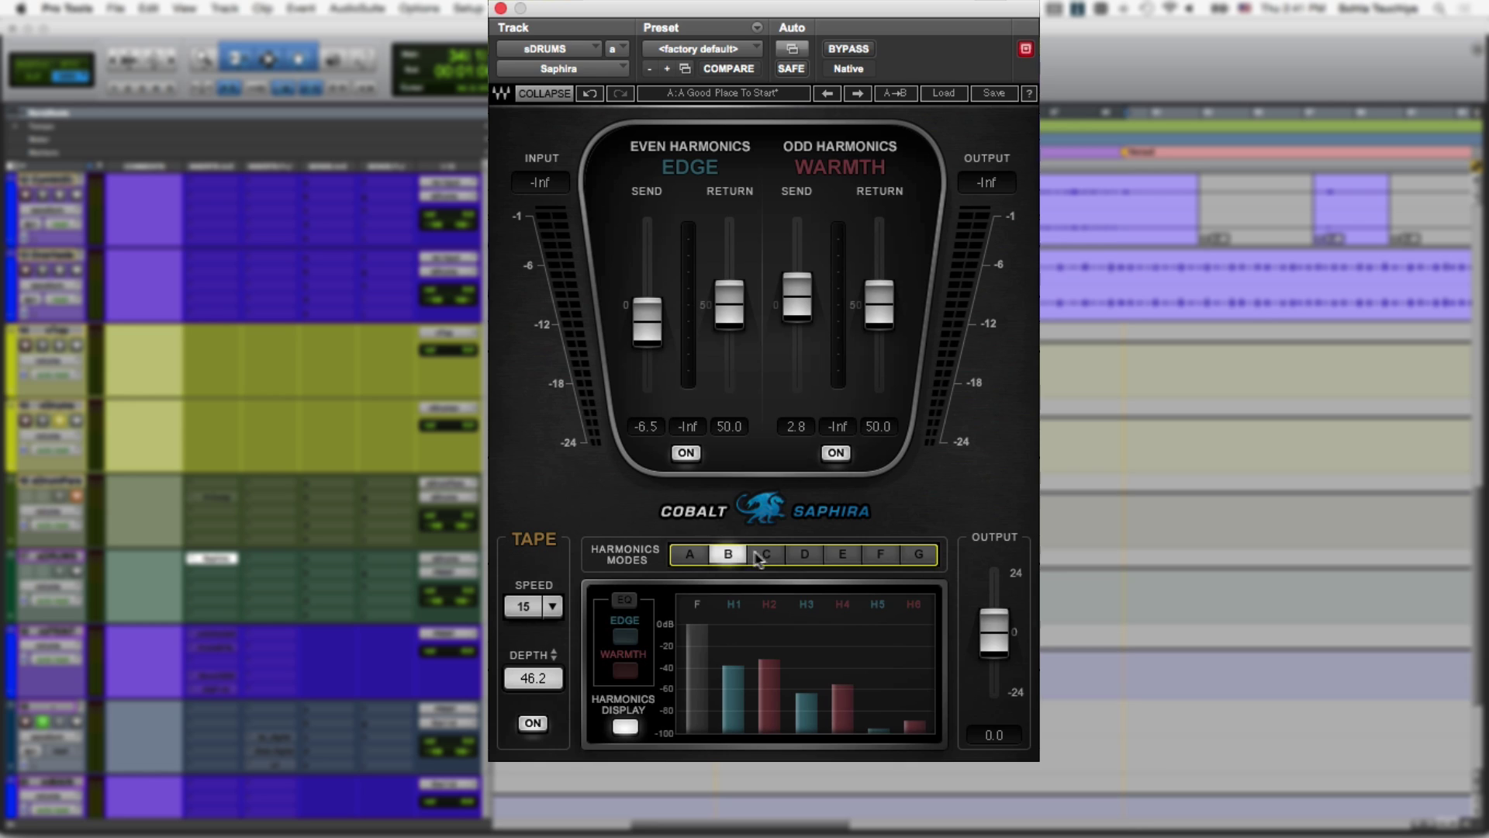
click(806, 556)
click(833, 555)
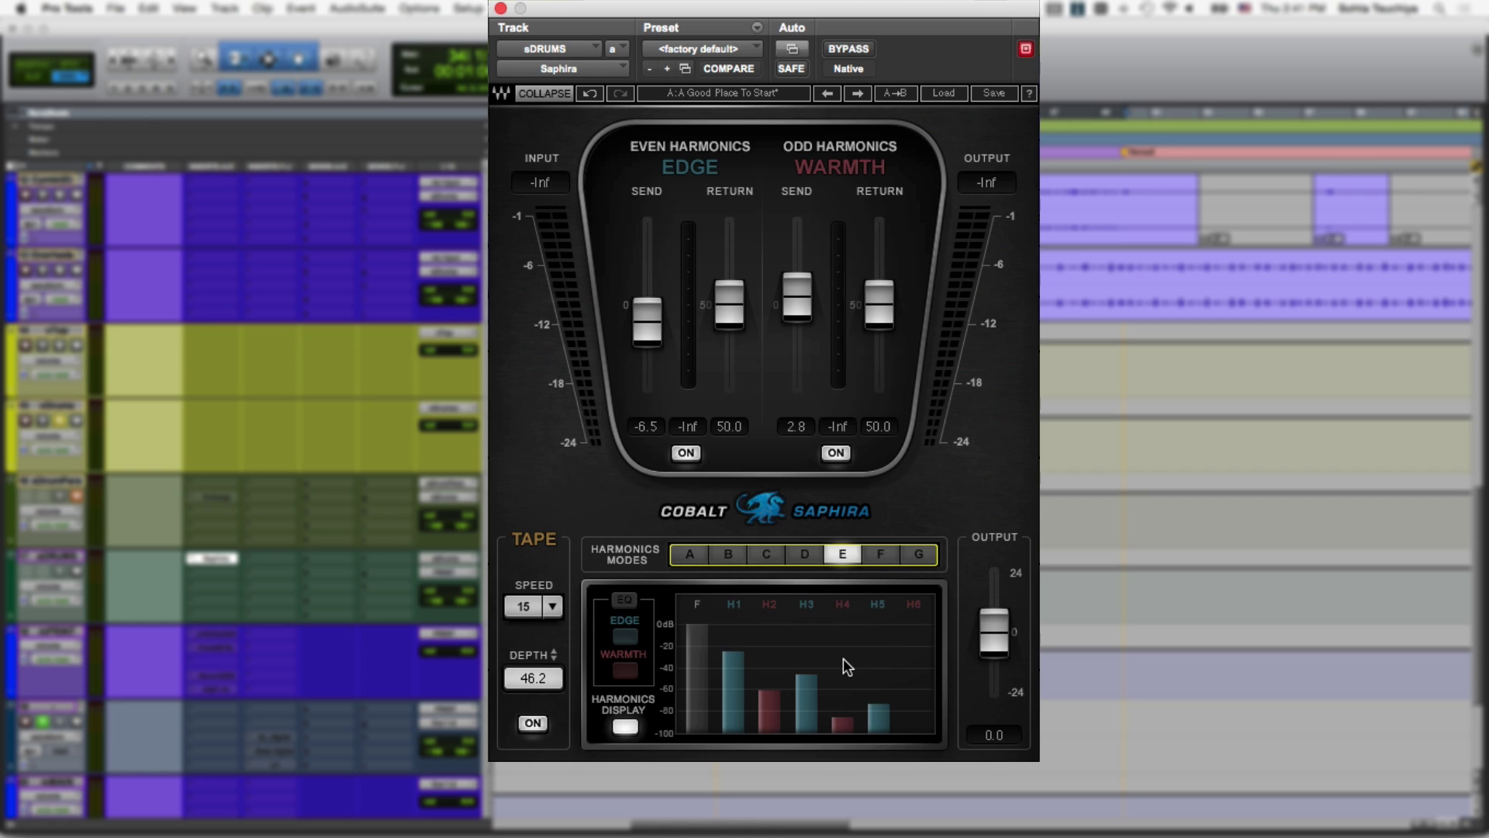
click(882, 556)
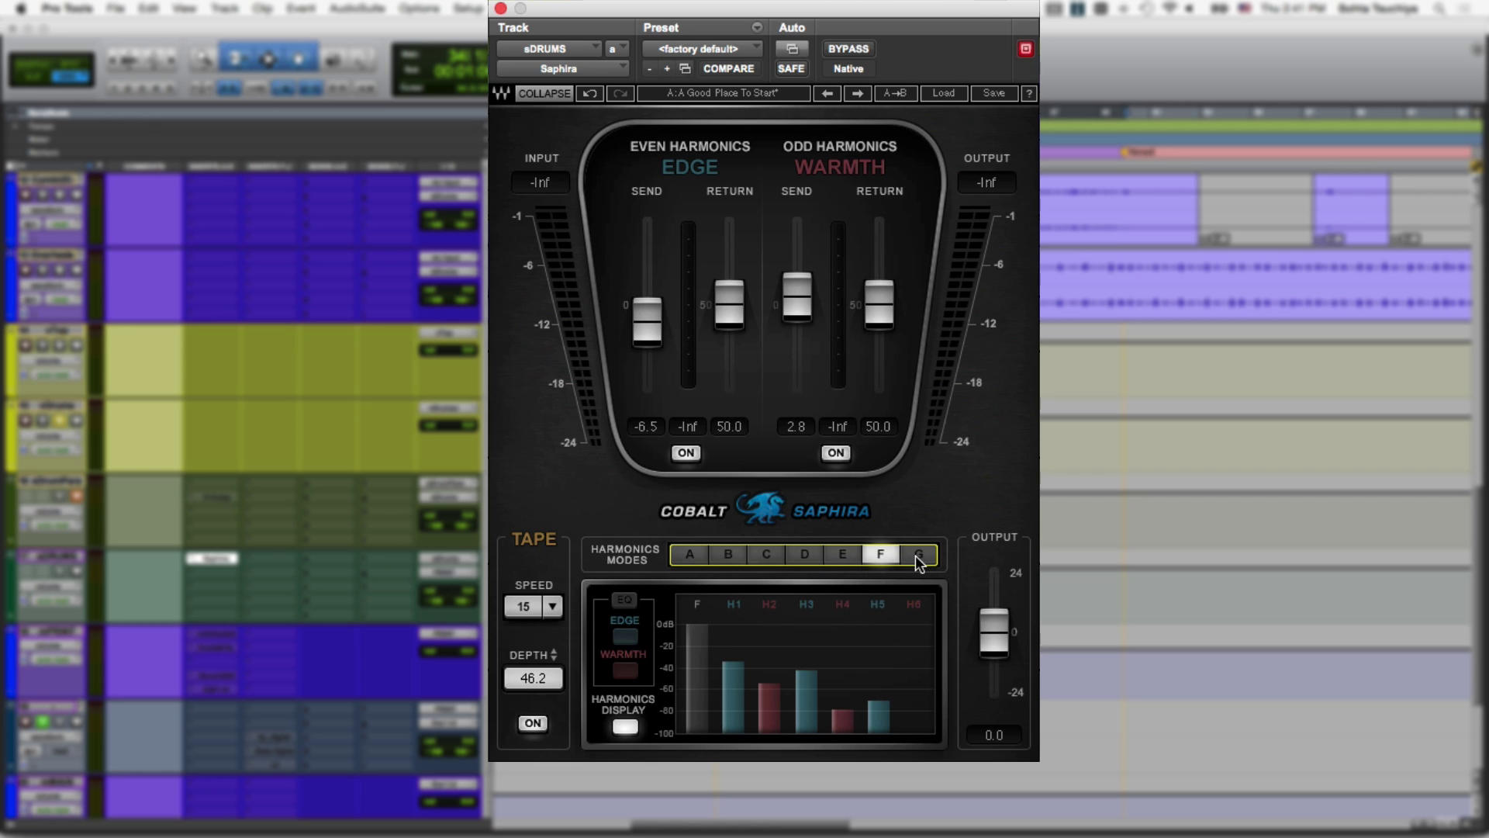
click(920, 555)
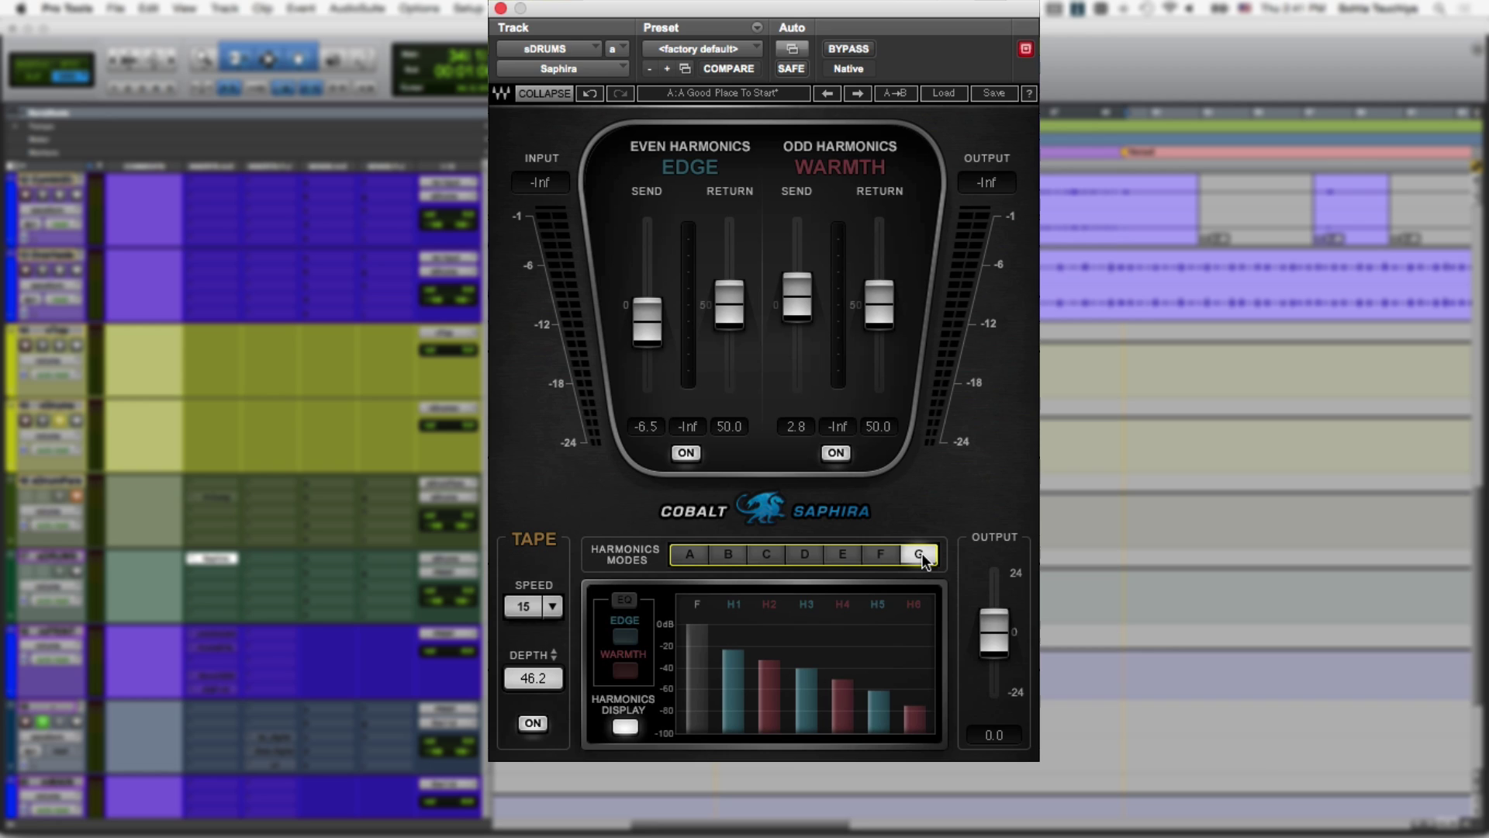
click(764, 556)
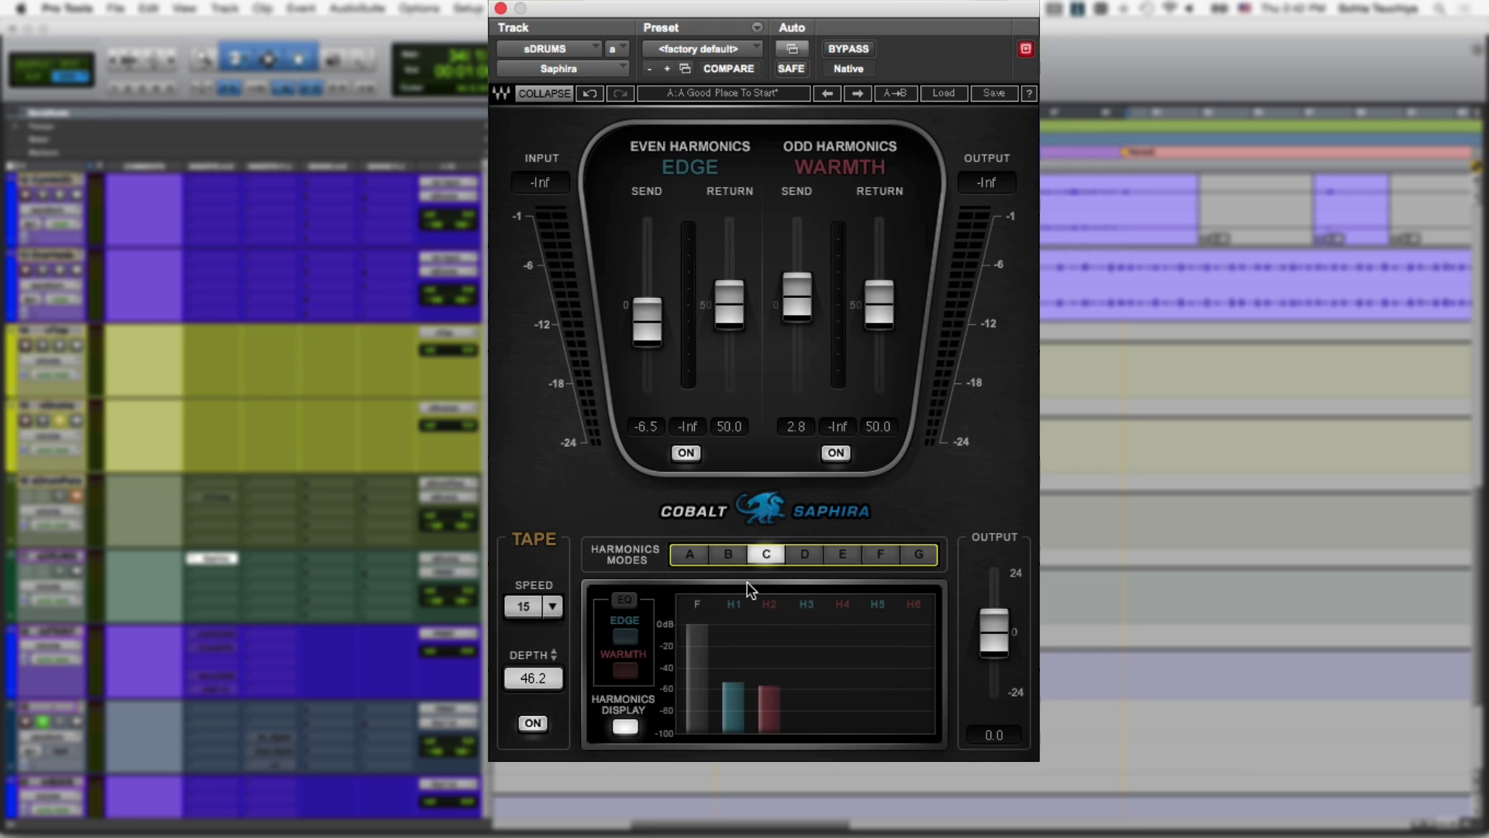
- Switch the display to EQ and bring up the Edge curve, followed by the Warmth curve
click(625, 601)
click(625, 636)
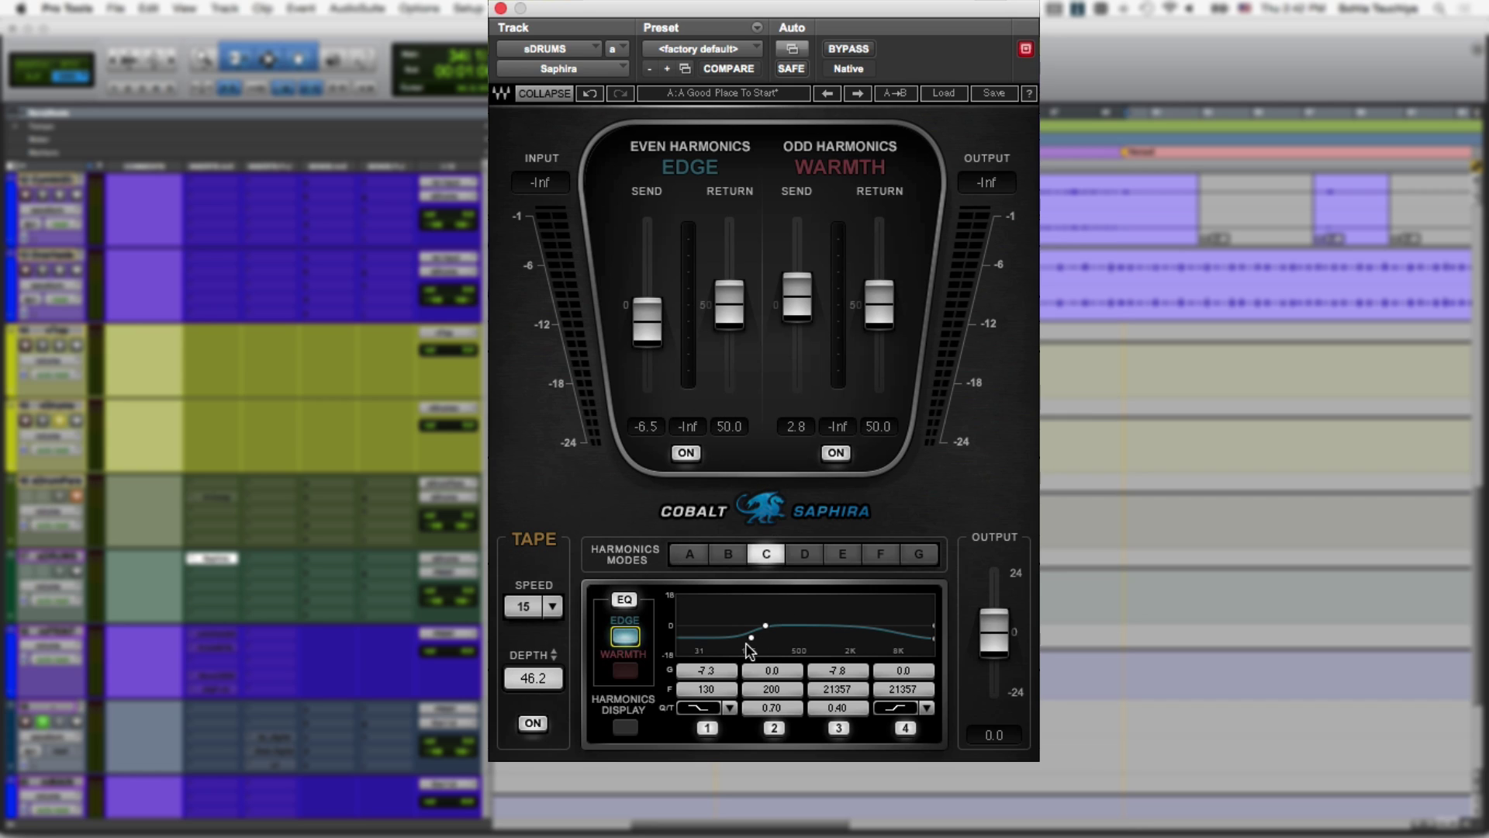
click(625, 670)
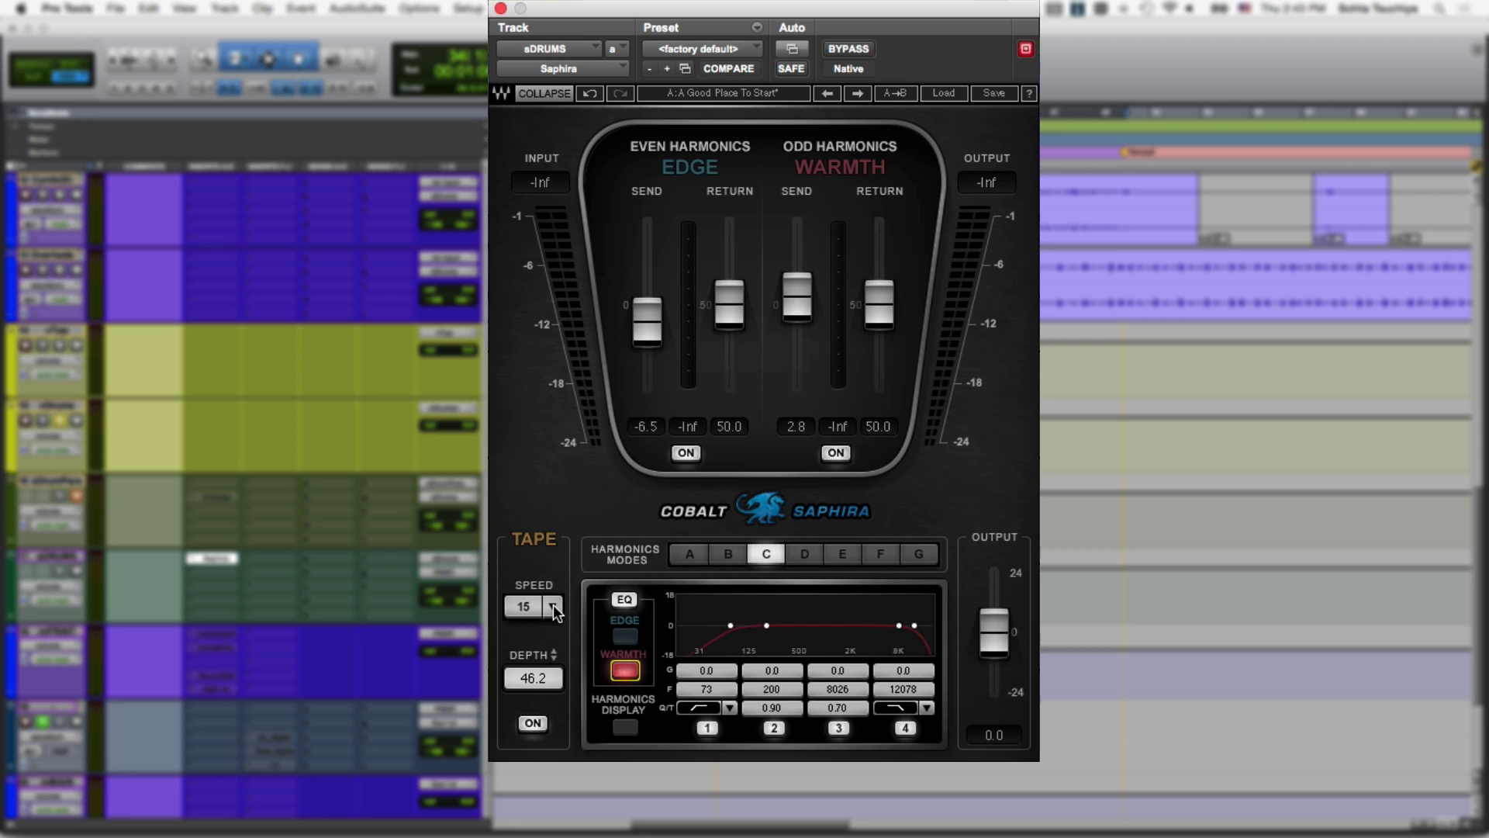
- Set Saphira's tape speed to 30 and the tape depth to 100.0
click(554, 607)
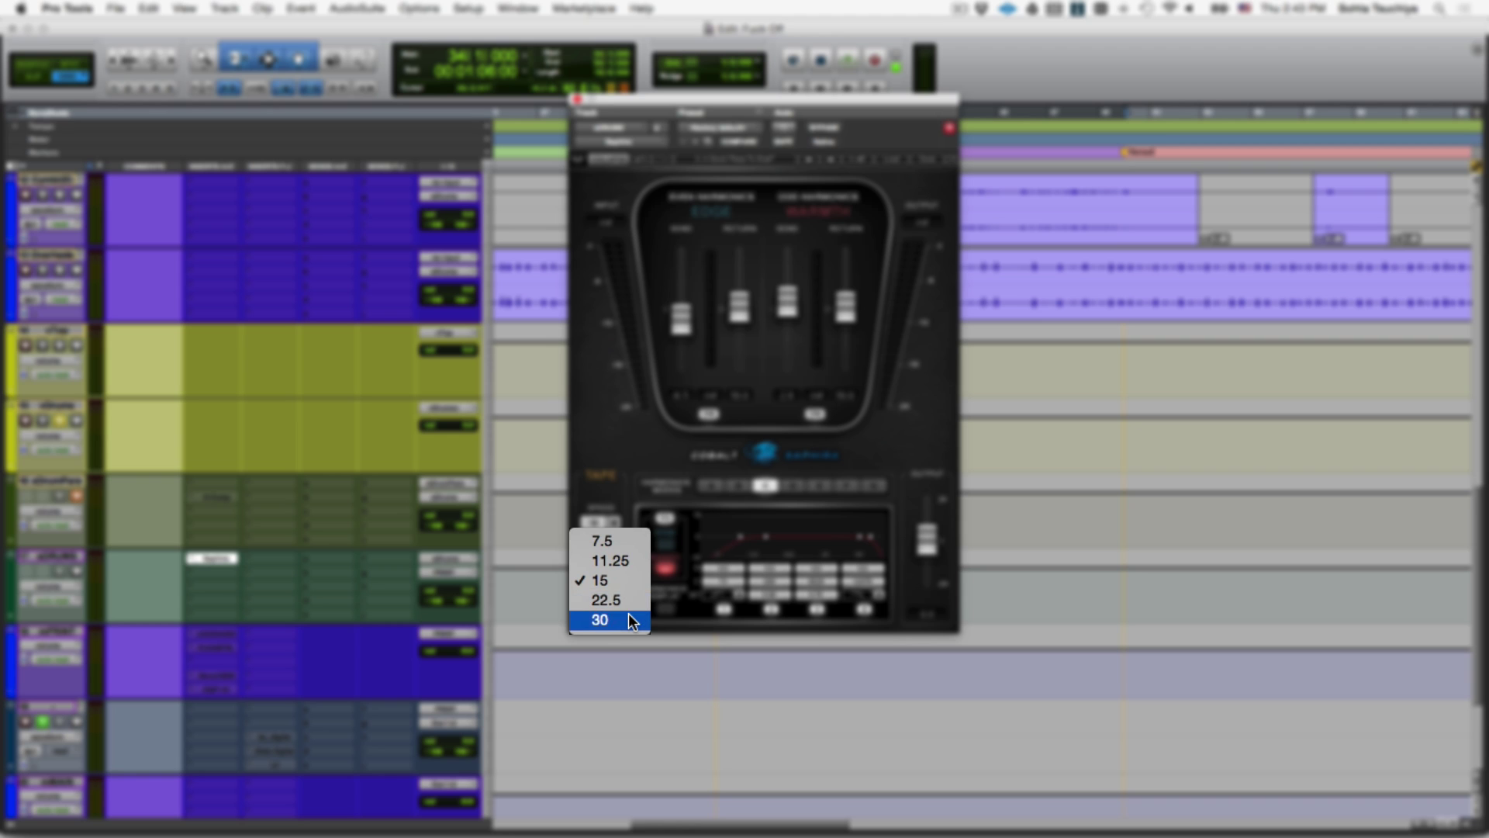
click(633, 621)
click(607, 579)
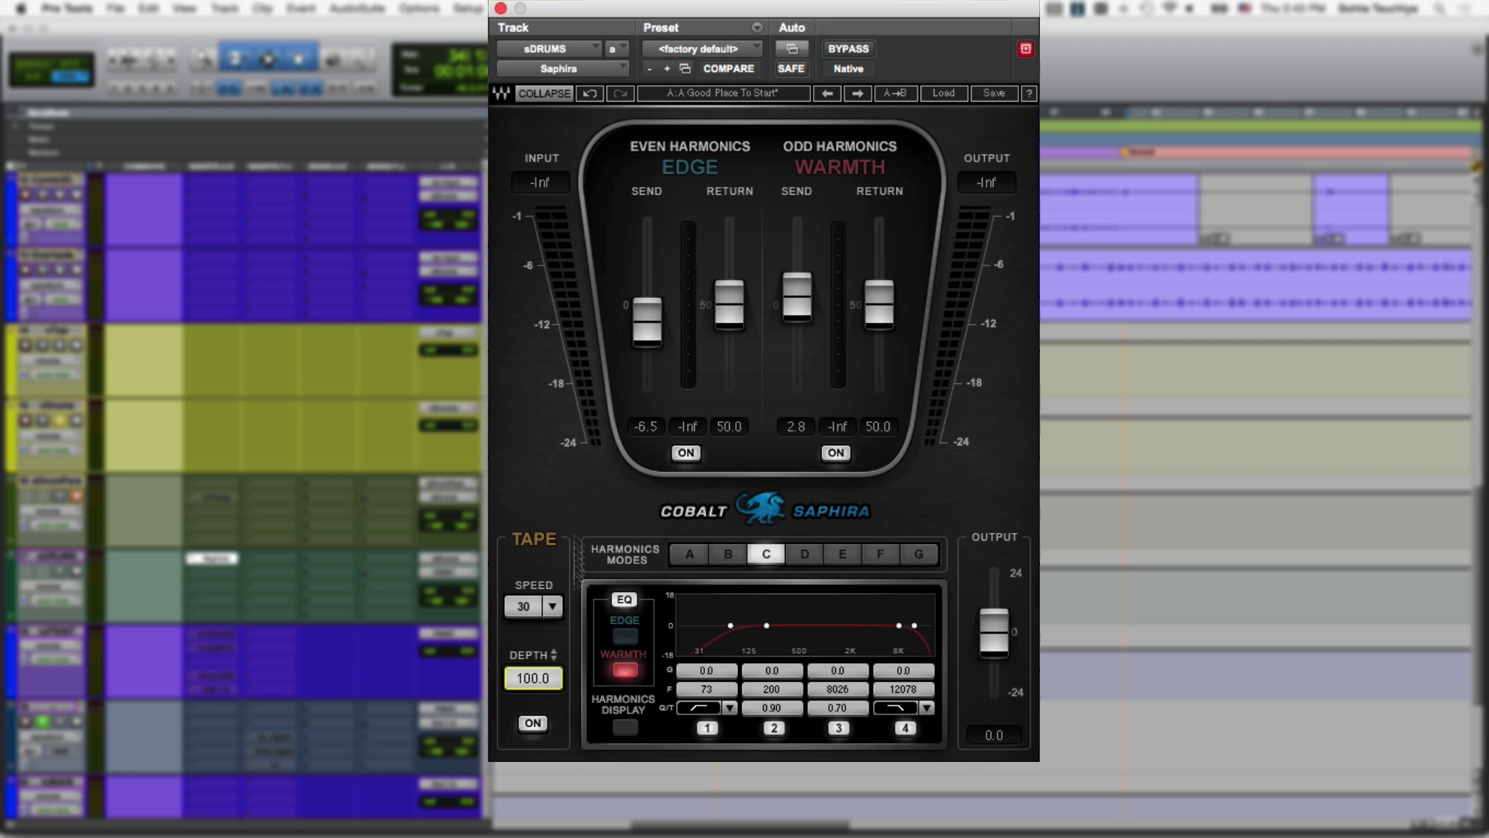
- Play the drums to listen to the tape effect at speed 30 and full depth, and stop playback
mouse_move(842, 8)
mouse_down()
mouse_move(845, 84)
mouse_move(838, 35)
mouse_up()
key(space)
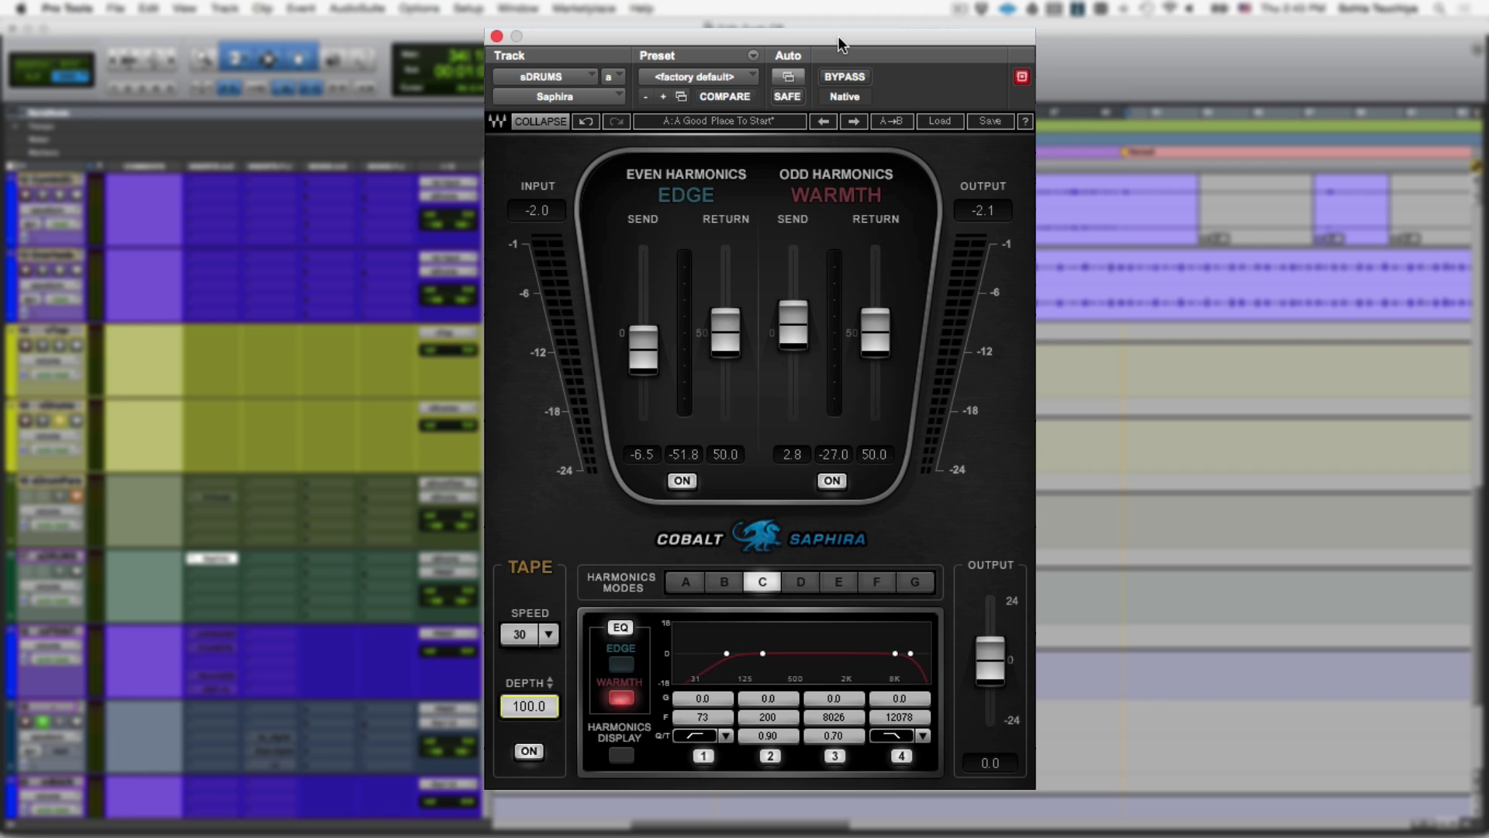
key(space)
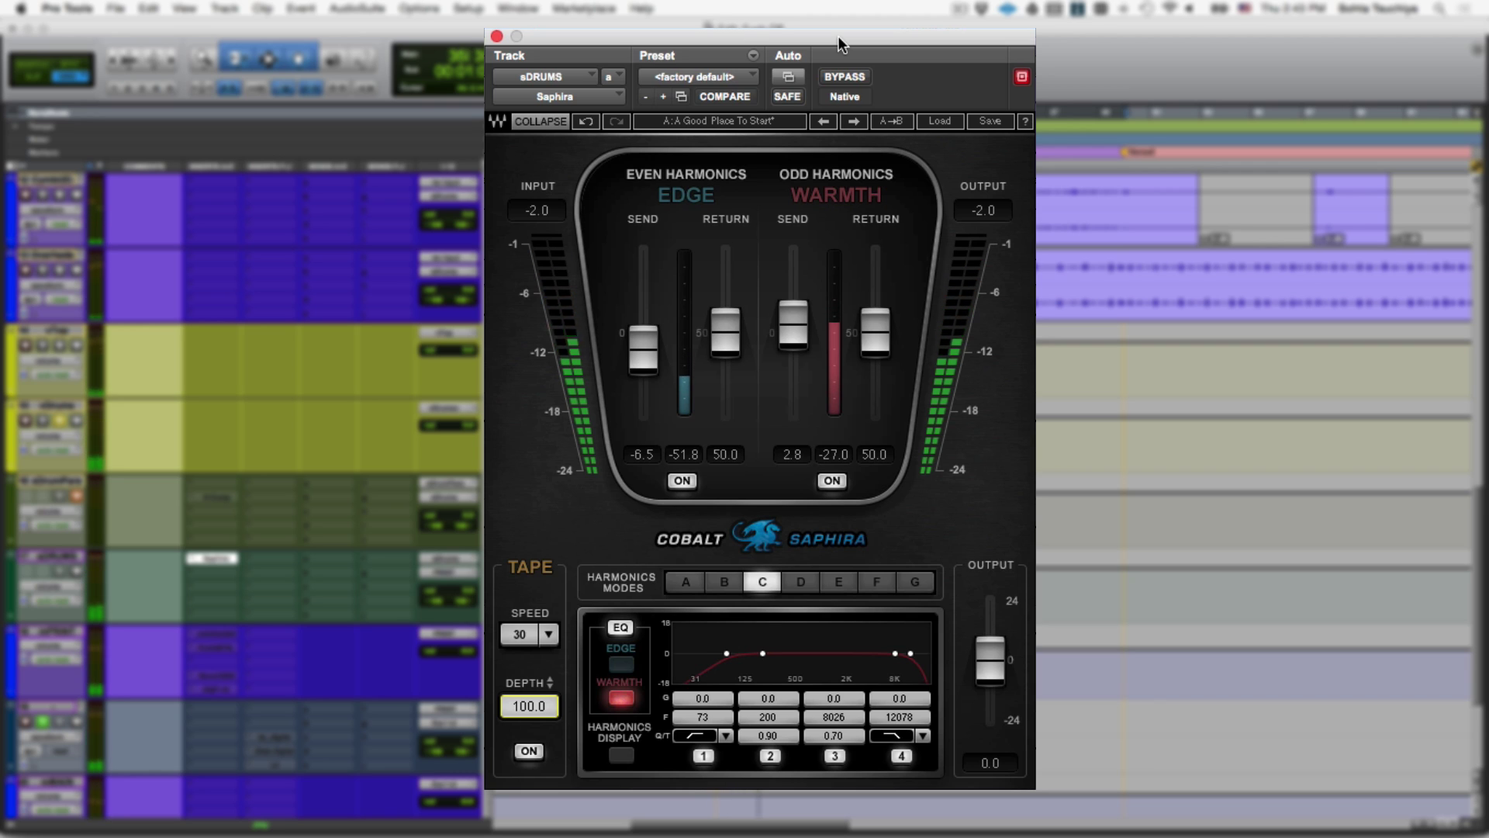
key(space)
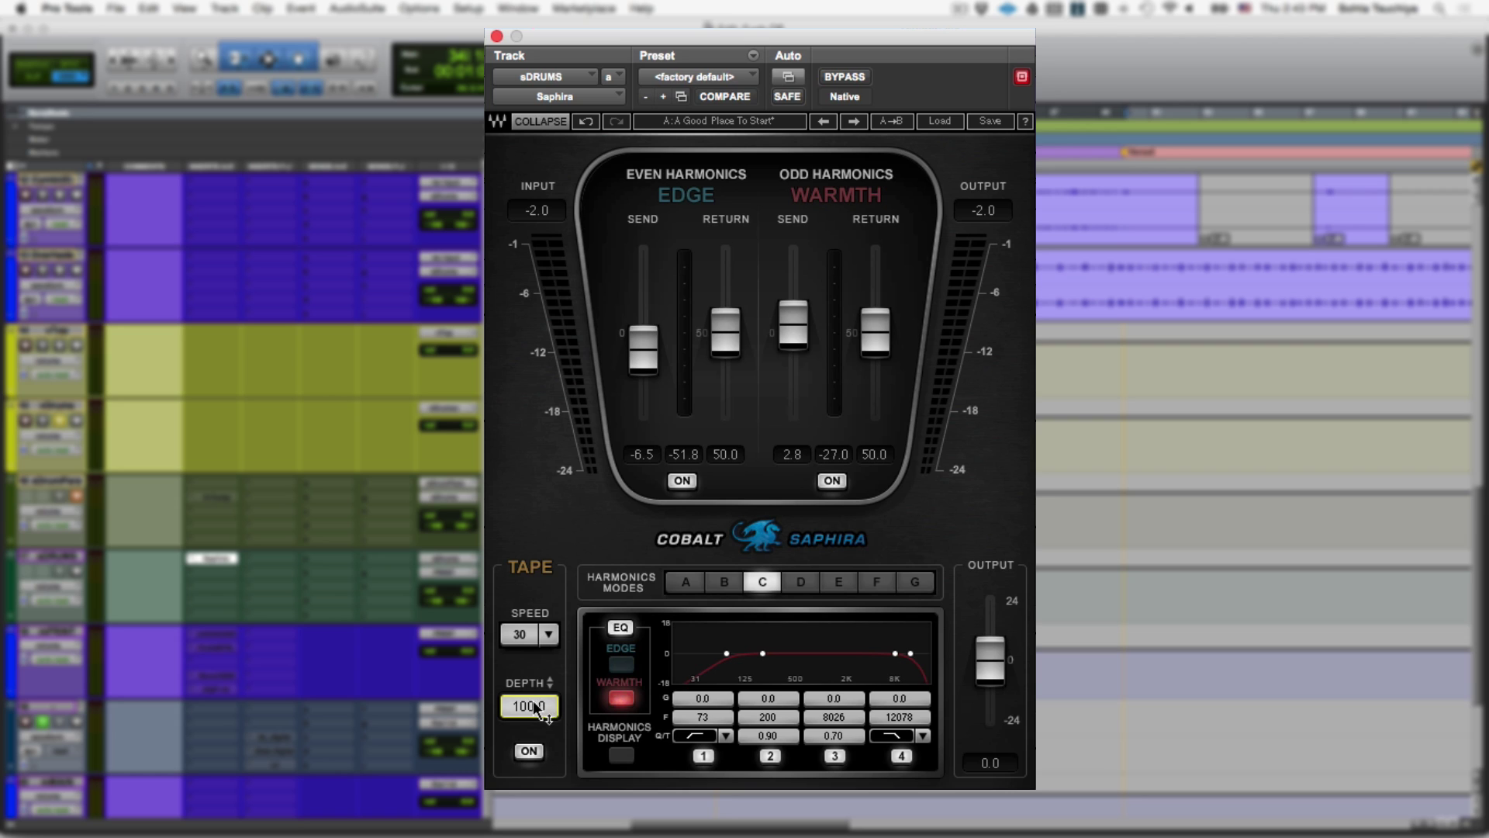
- Set the tape speed to 15 and the tape depth to 40.0
click(548, 633)
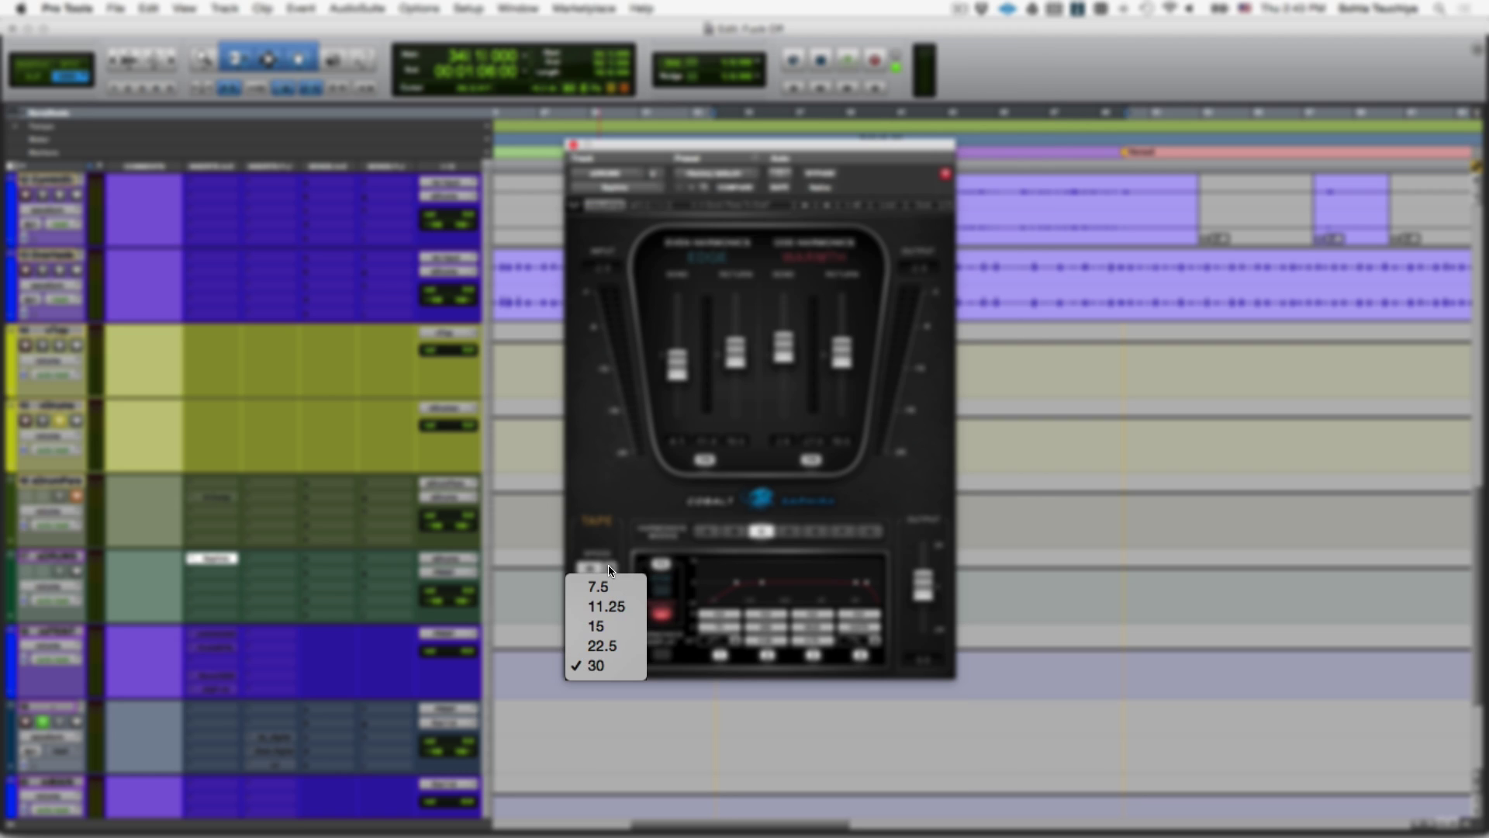
click(612, 626)
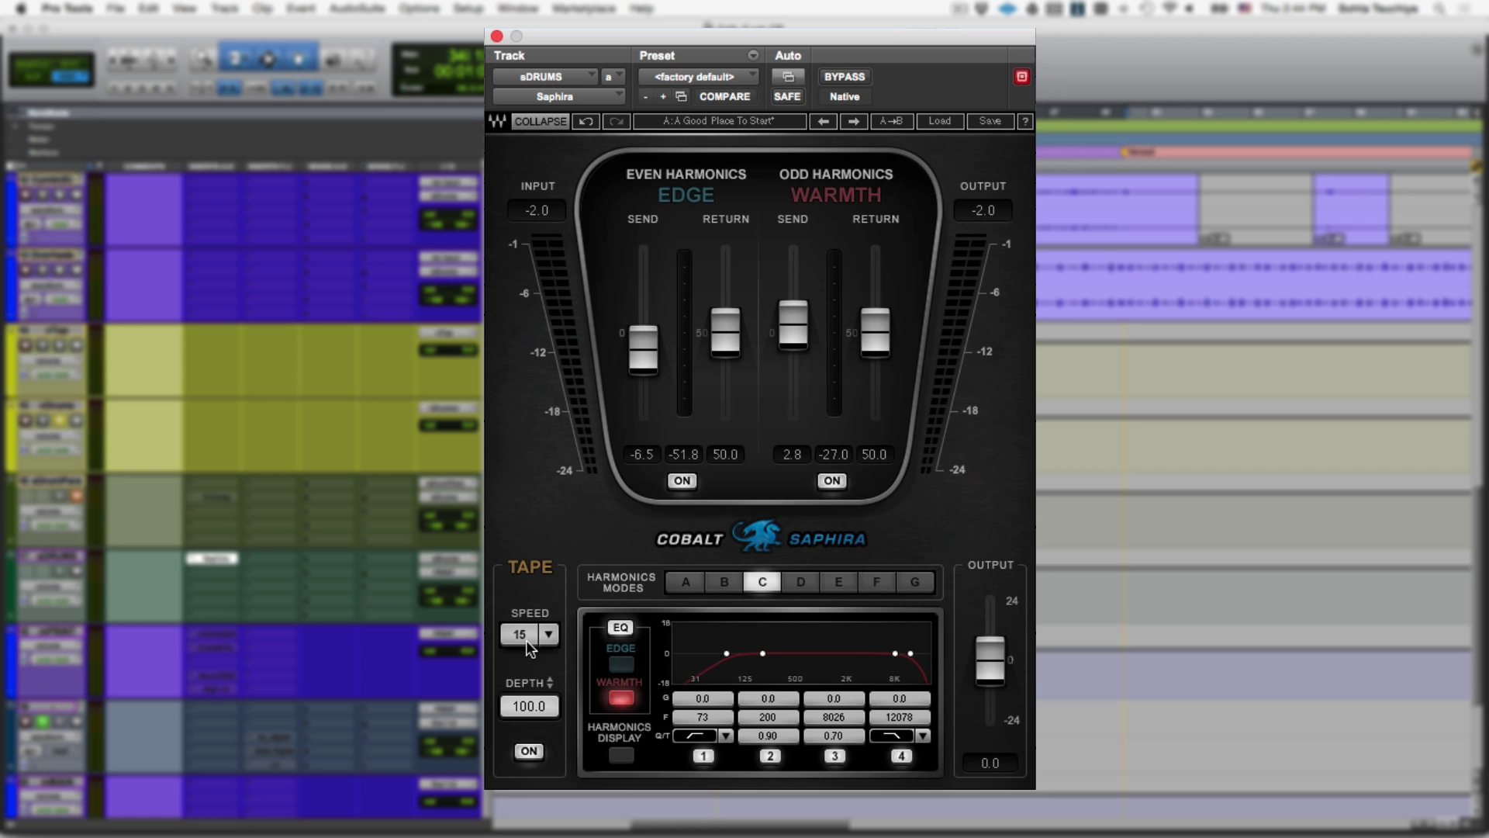
click(527, 705)
text(40)
key(Return)
- Play the drums with Saphira bypassed, and re-enable it during playback to compare the sound
click(856, 78)
drag(854, 40, 1190, 77)
key(space)
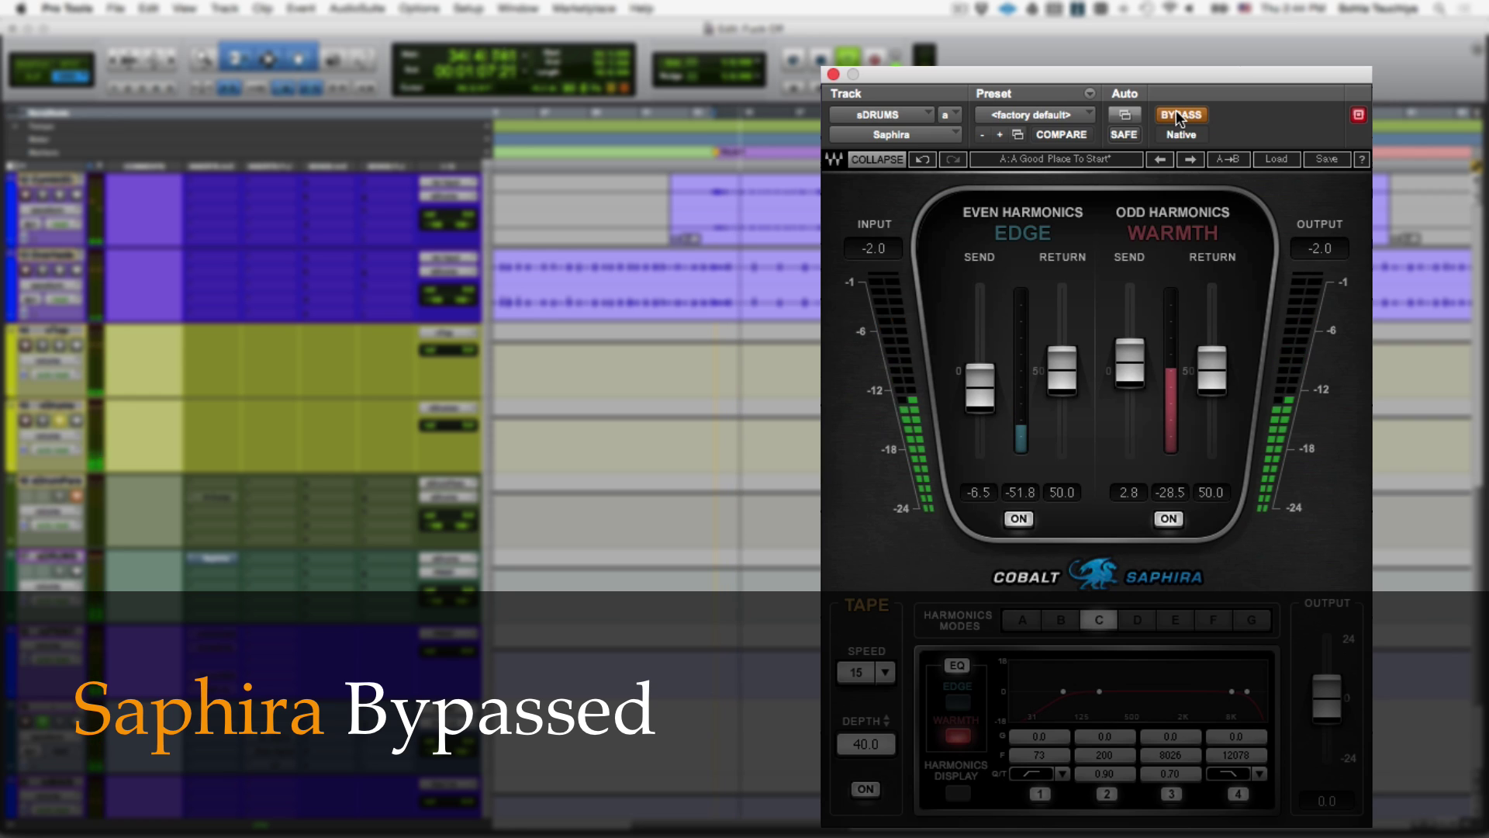
click(1178, 115)
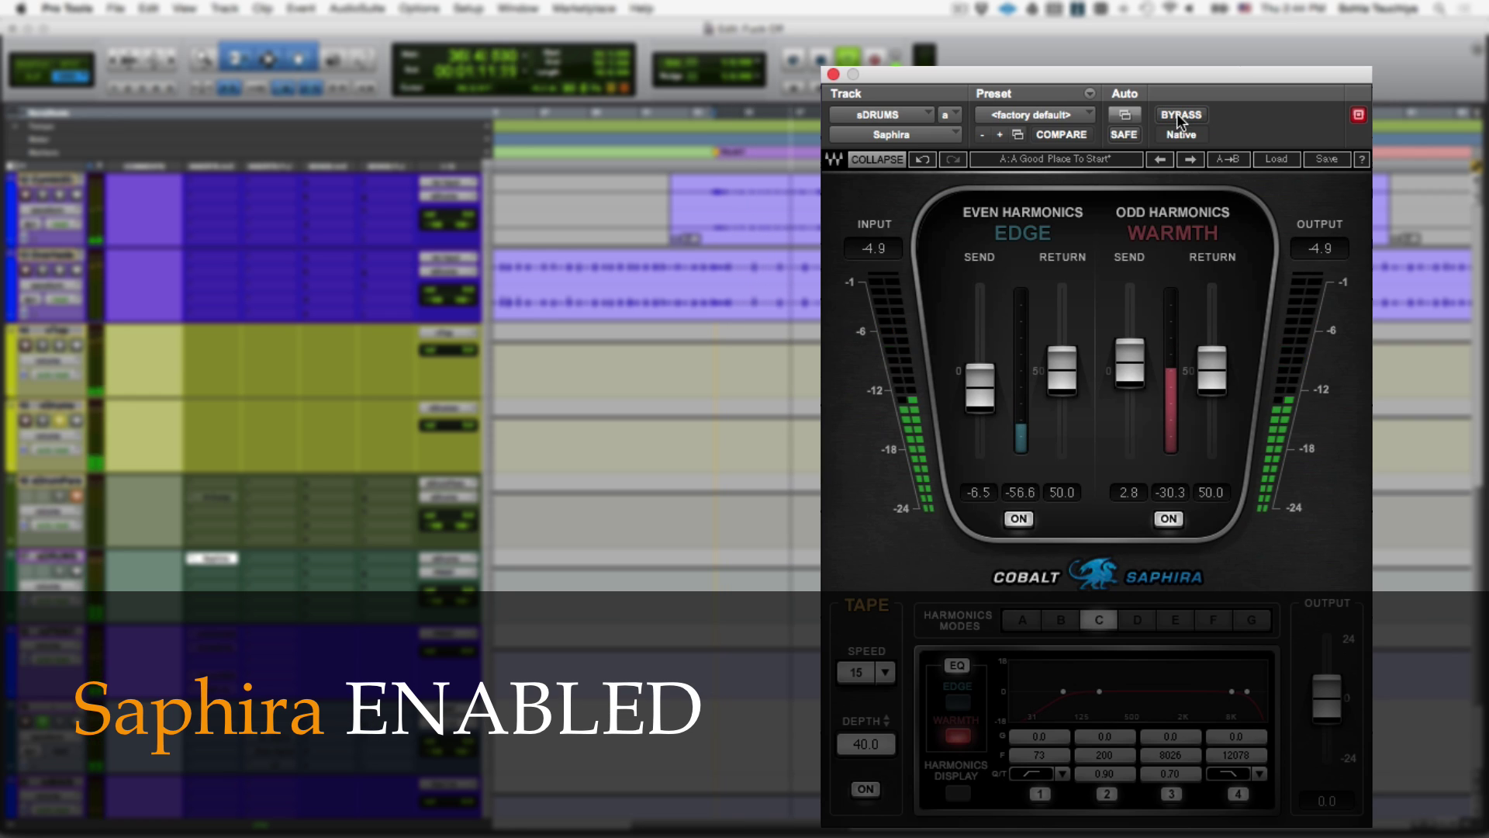
- Raise the Warmth return to 54.2, the Warmth send to 12.4 and the Edge send to 2.8 during playback
drag(1212, 370, 1211, 365)
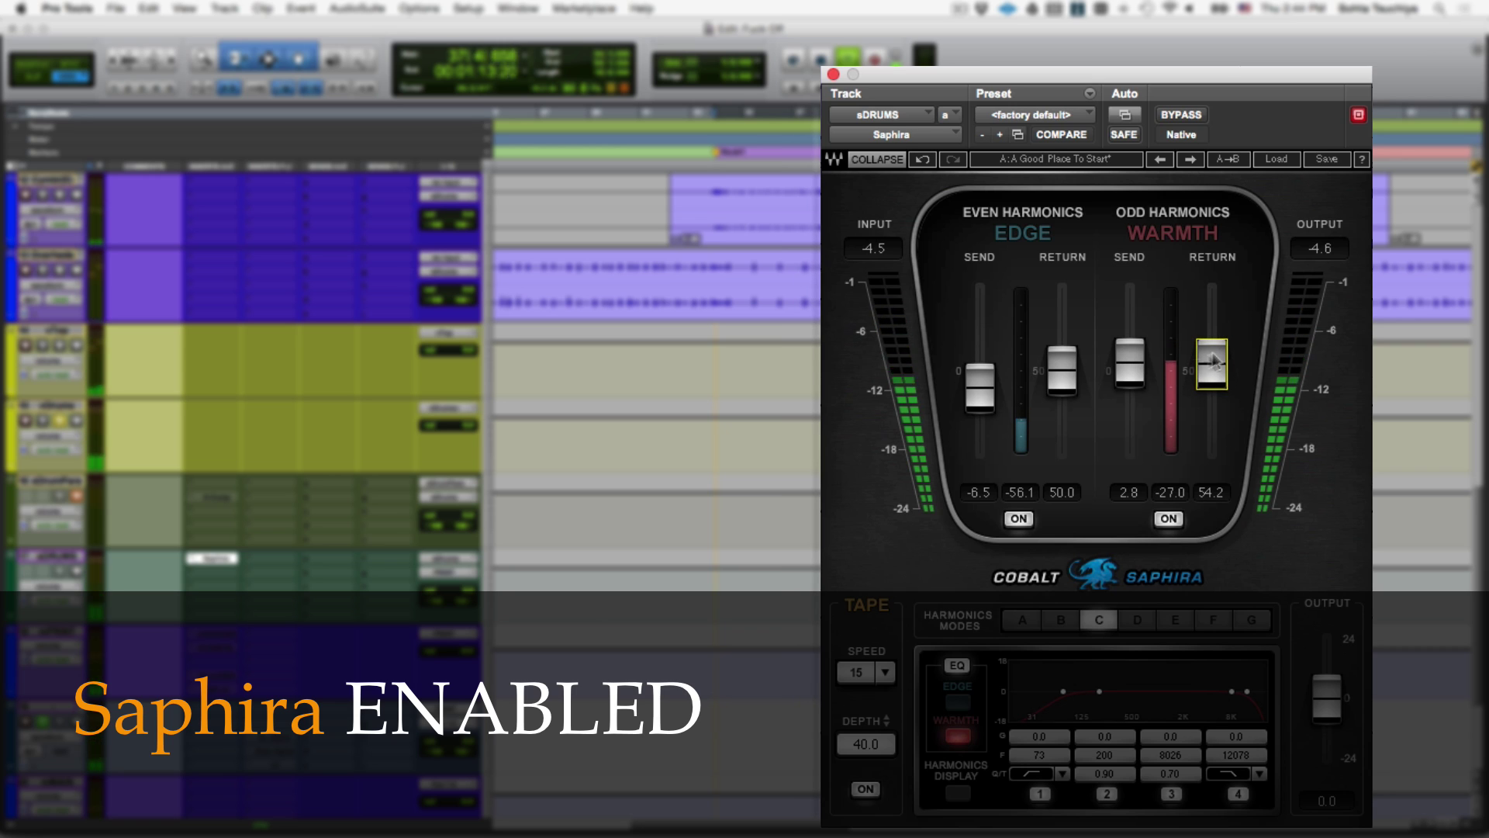
drag(1122, 372, 1125, 355)
drag(980, 388, 980, 364)
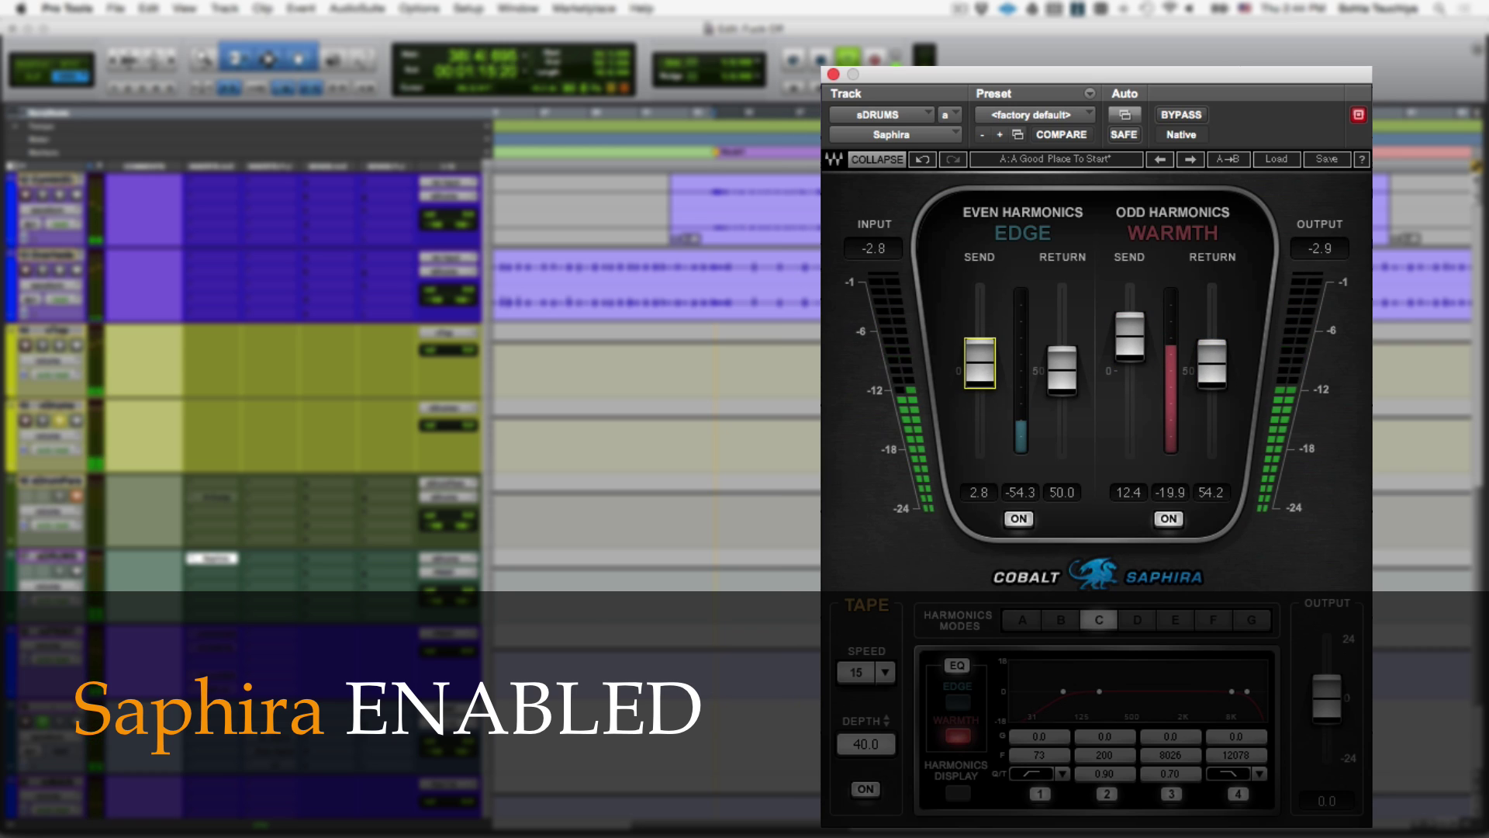
- Bypass and re-enable Saphira to compare the drums against the raised harmonics levels, and stop playback
click(1200, 115)
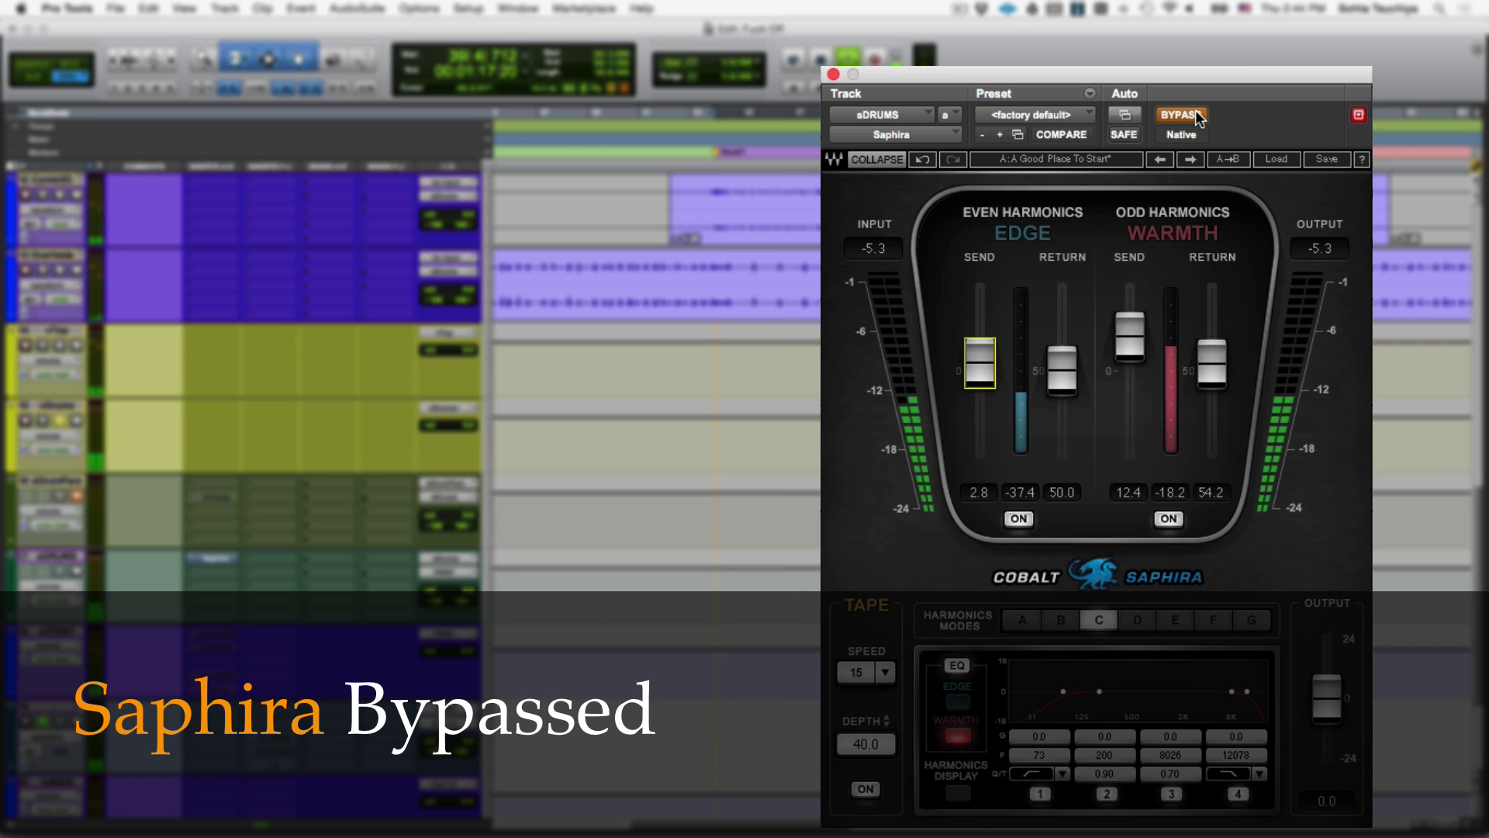
click(1198, 117)
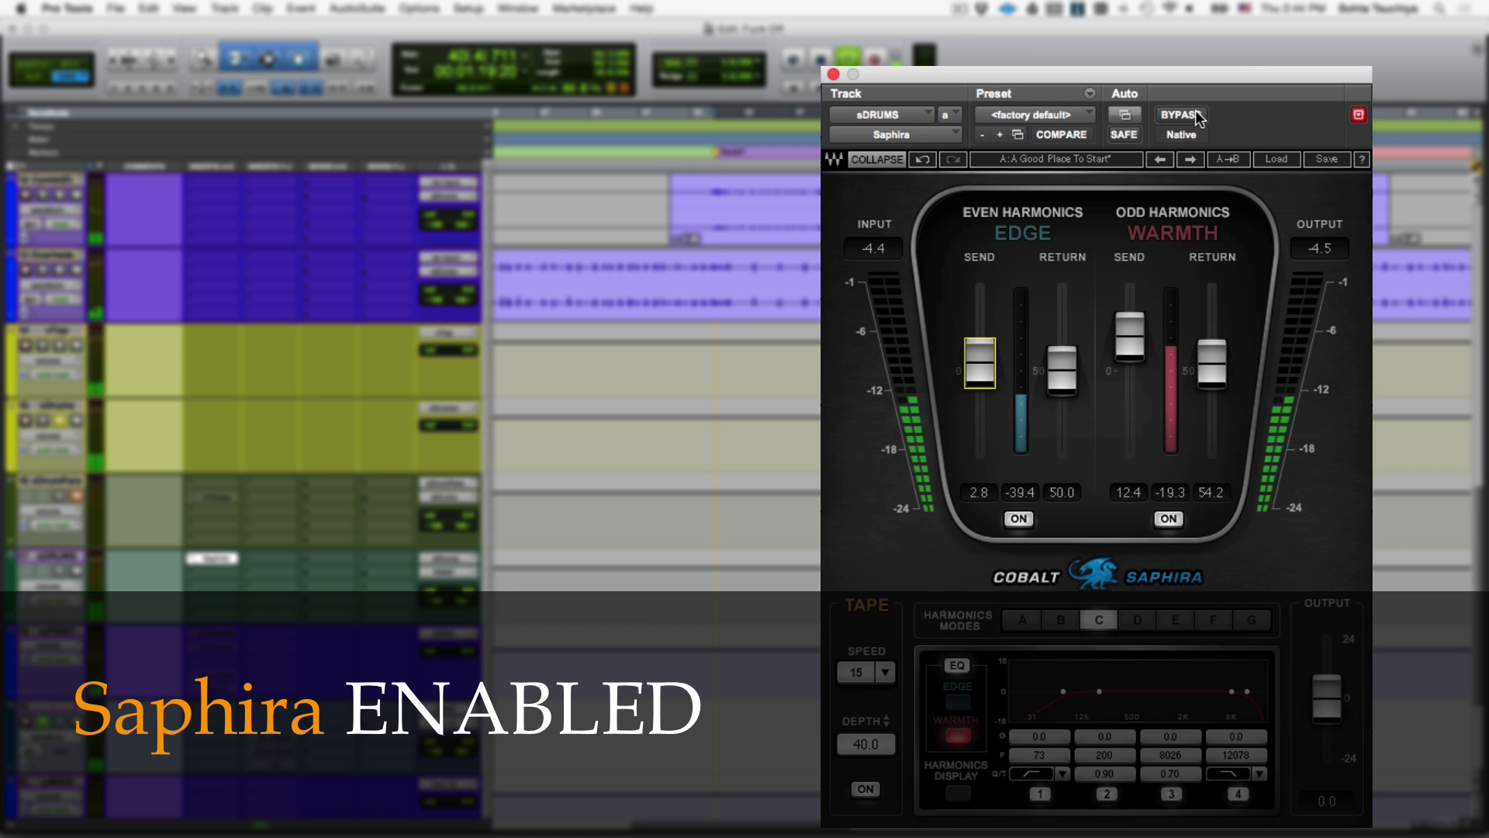
key(space)
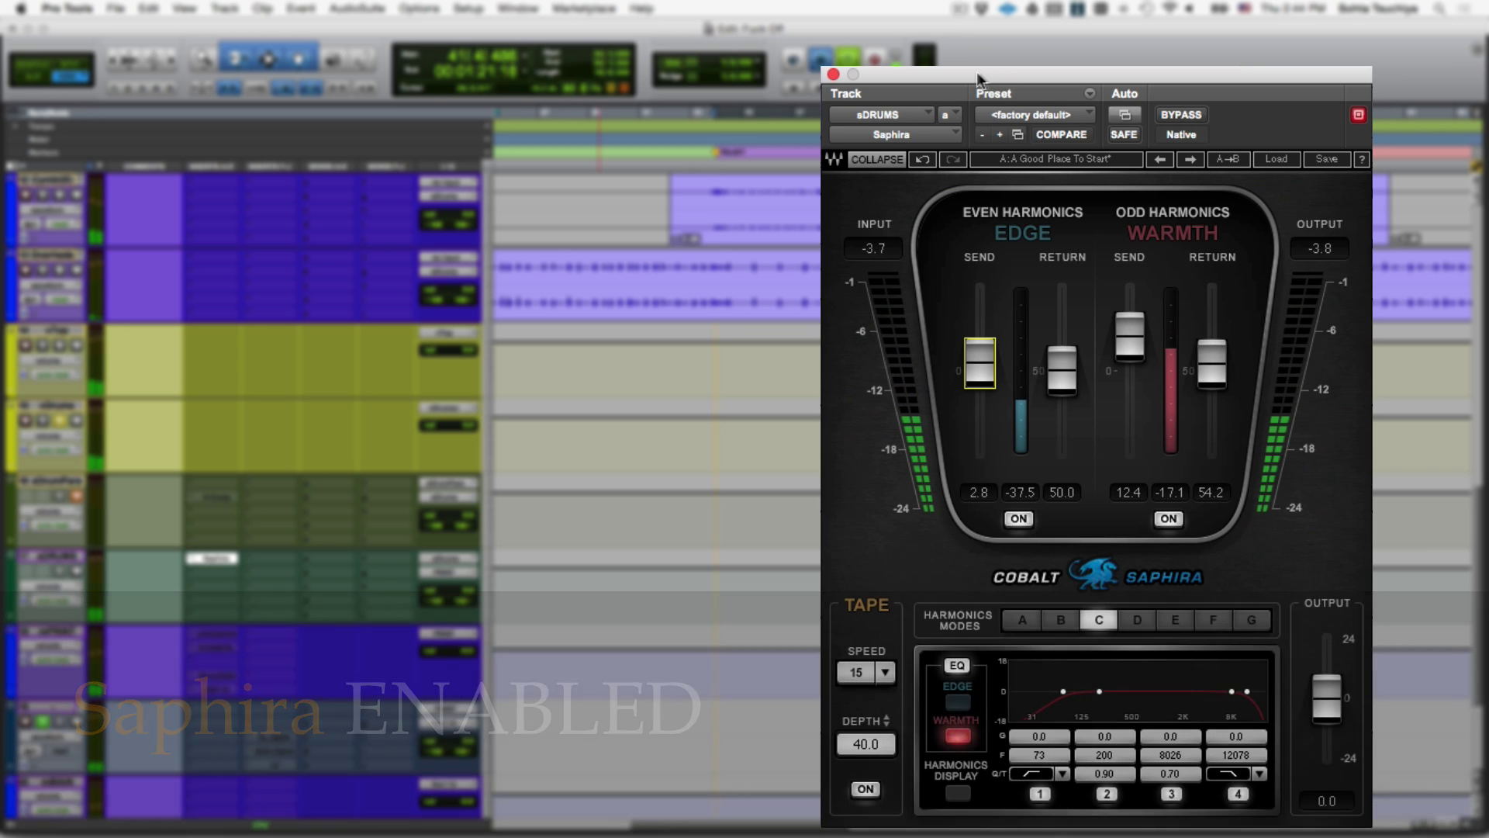
- Close the Saphira window, open the track list and show all of the session's hidden tracks
click(834, 74)
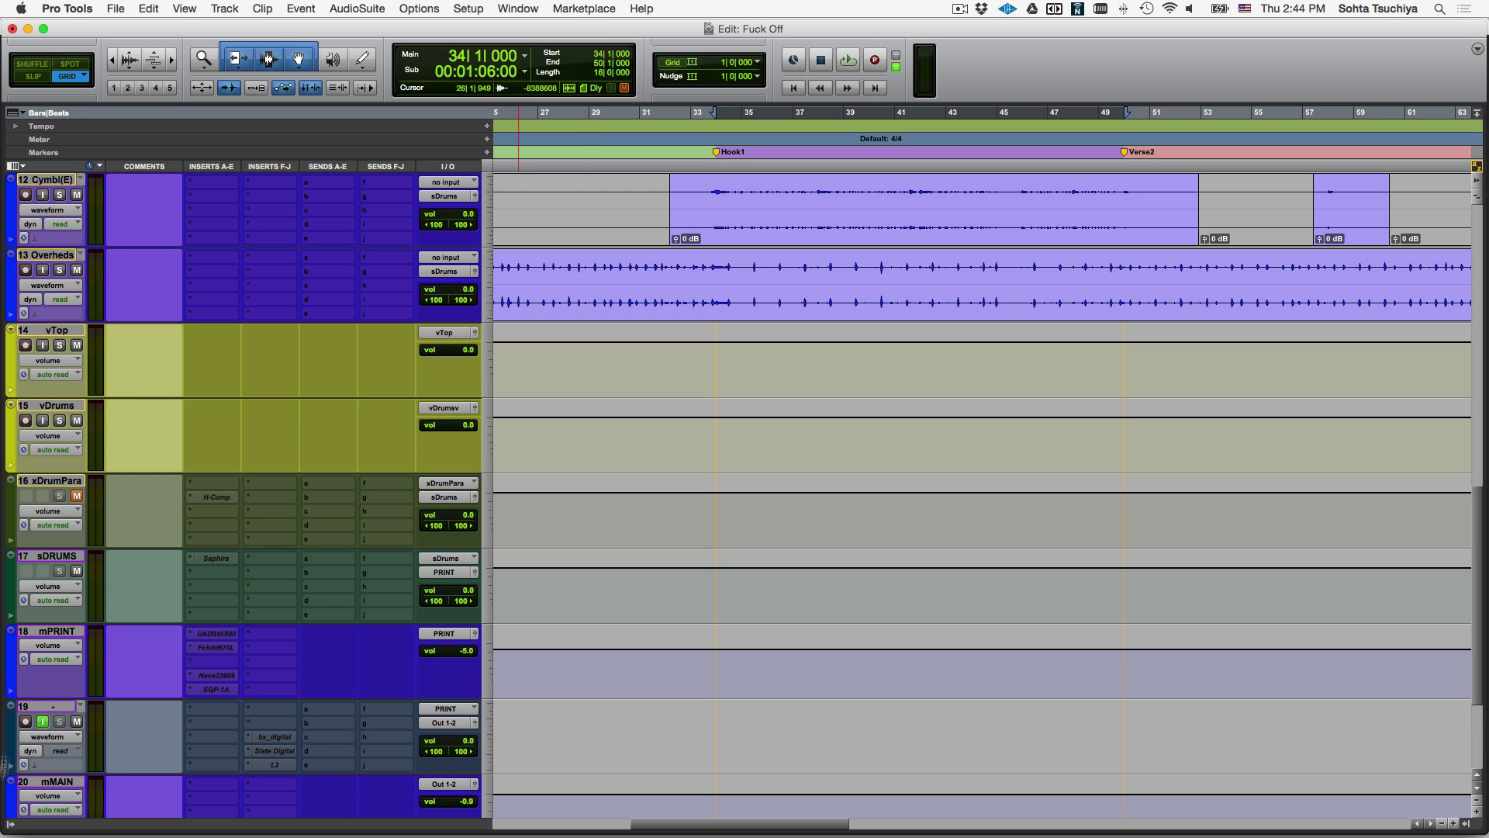
click(9, 827)
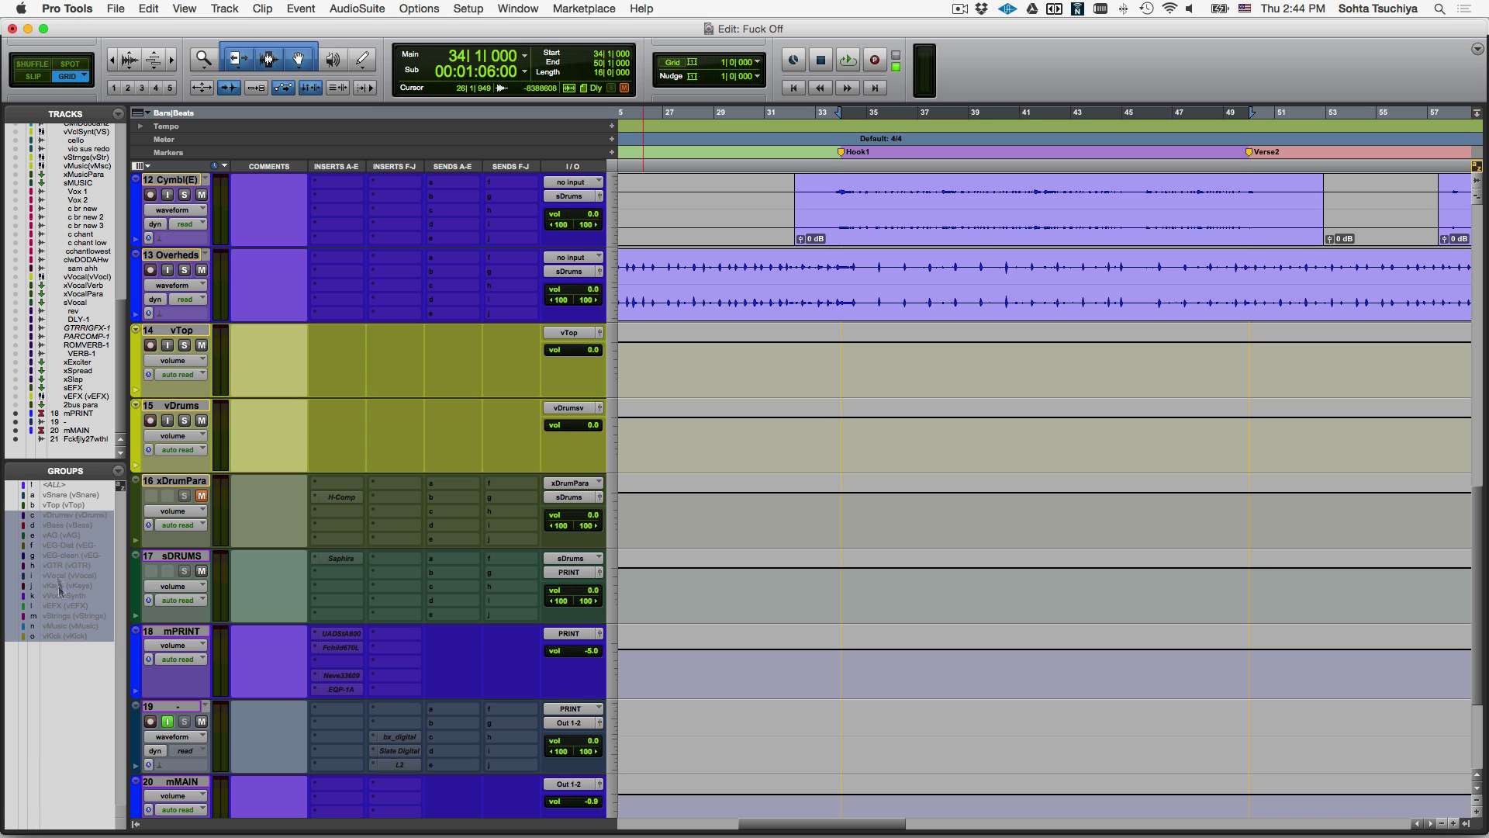
click(22, 210)
- Insert the stereo Waves Saphira plug-in on the second insert slot of track 87, which receives the PRINT bus
scroll(356, 298, down, 20)
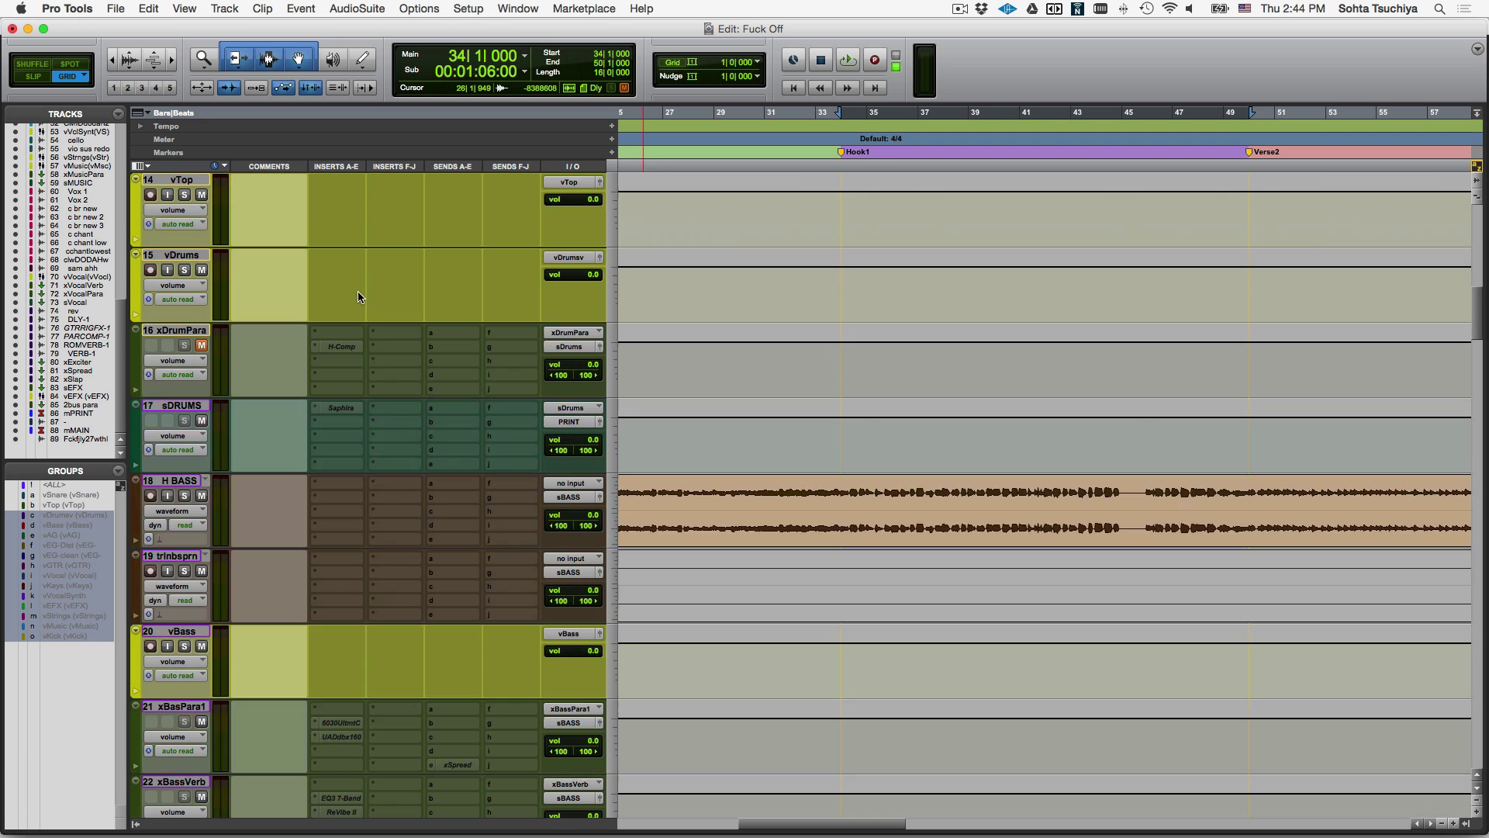
scroll(357, 293, down, 10)
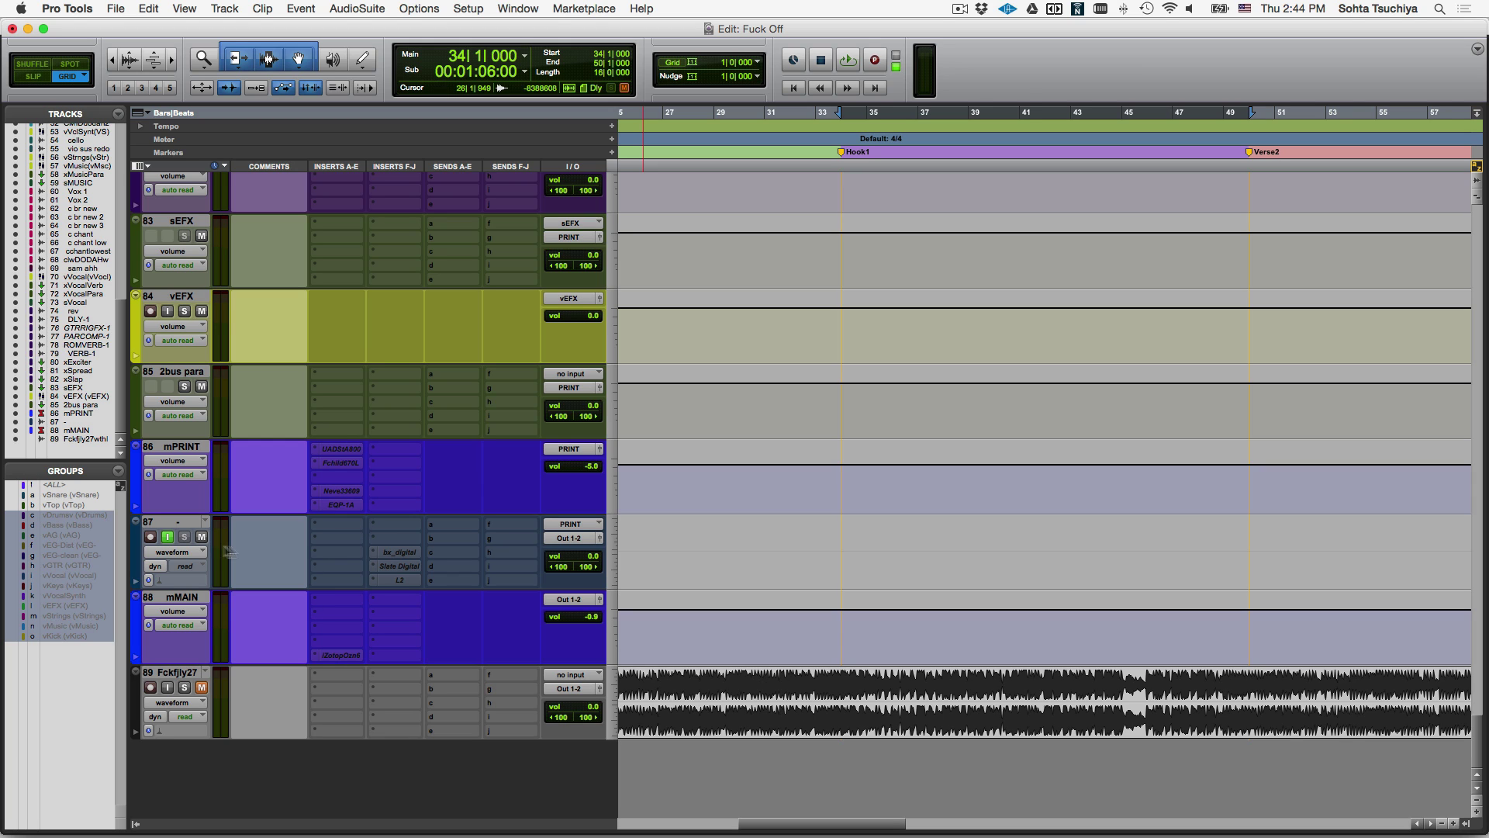
click(178, 525)
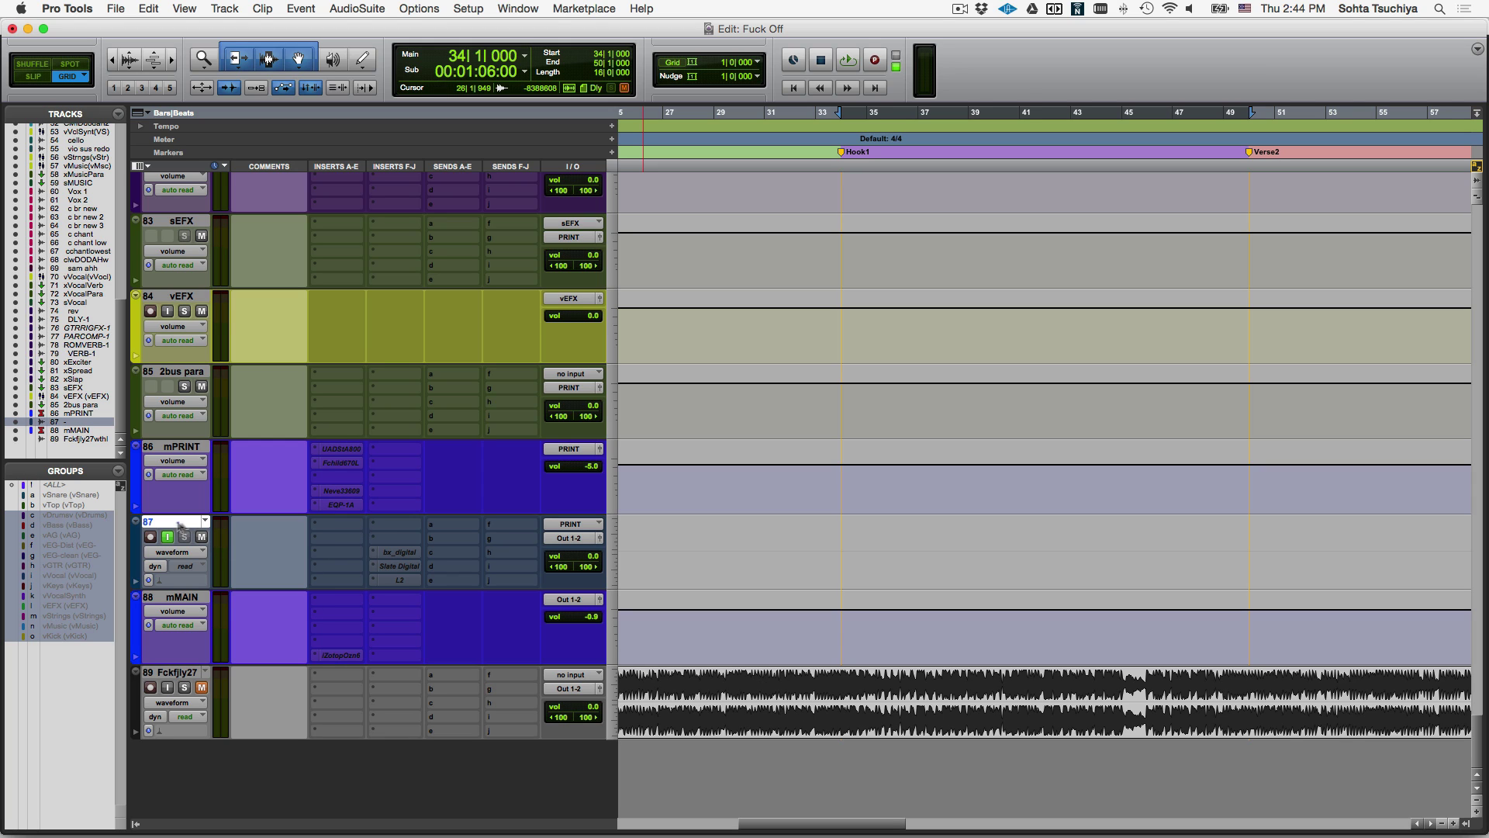
click(332, 545)
mouse_move(384, 609)
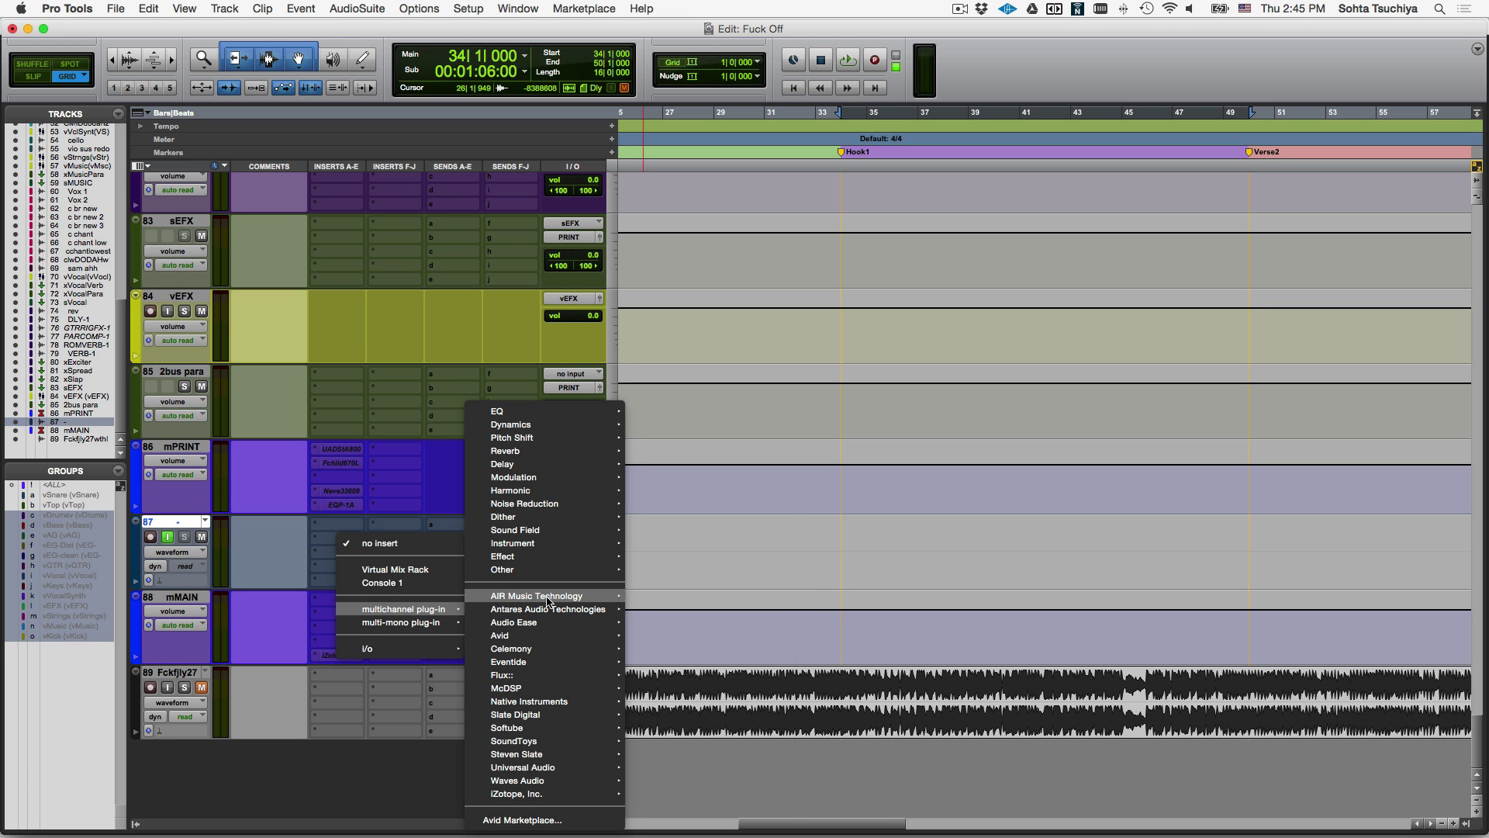
mouse_move(560, 781)
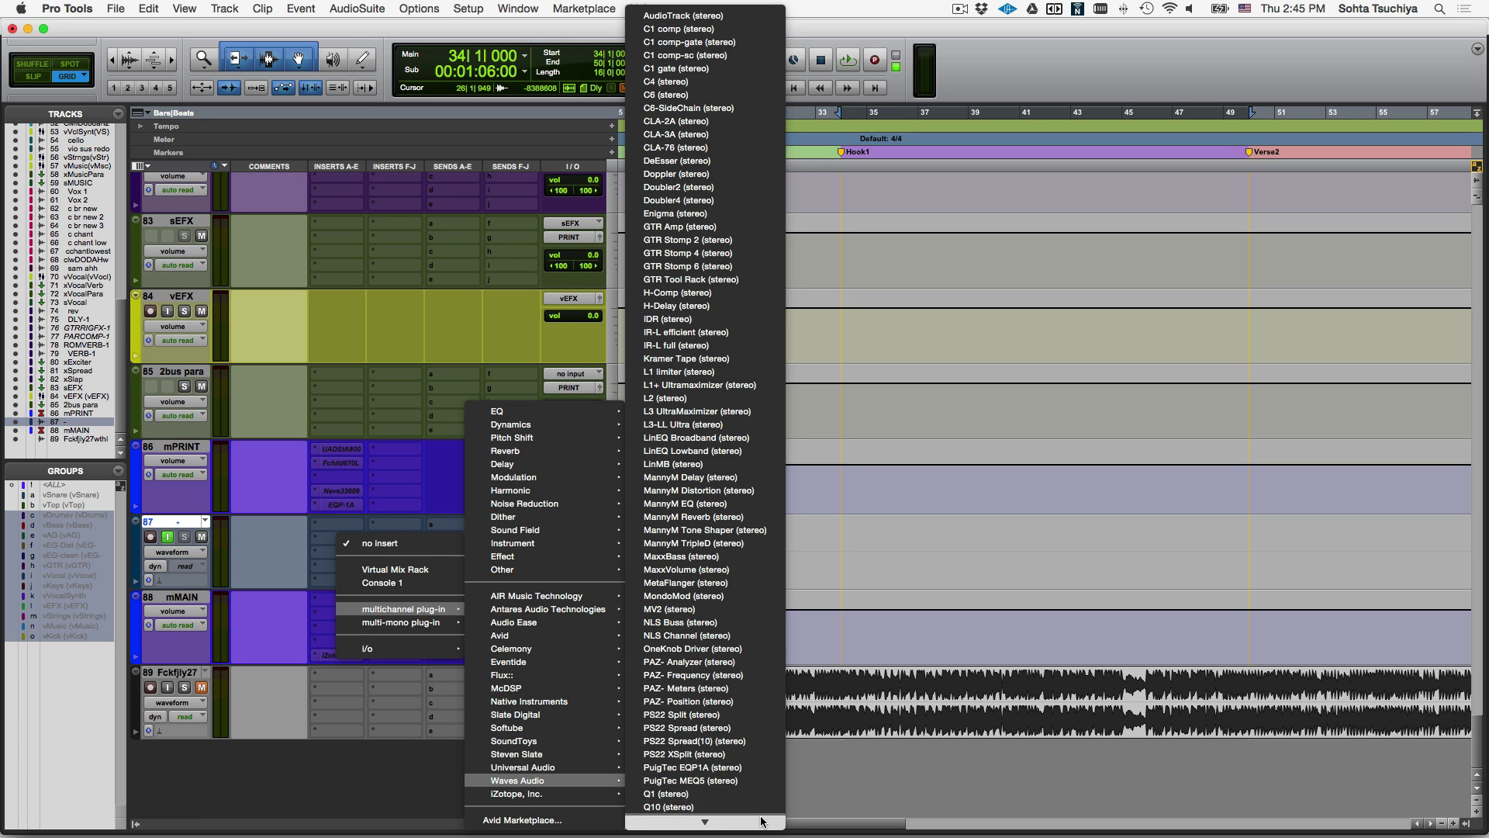
click(760, 722)
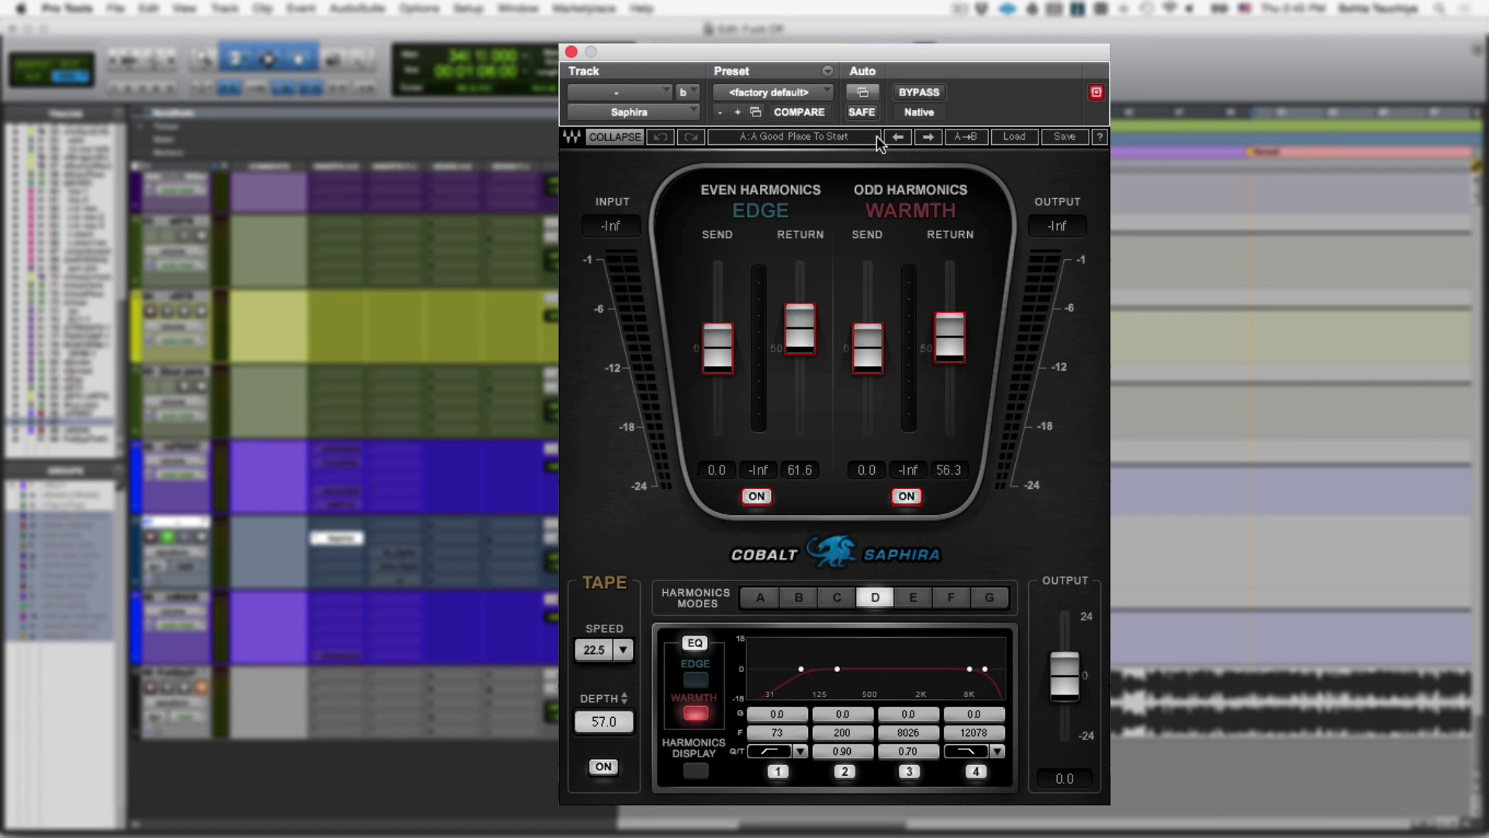
- Look through Saphira's factory presets, switch to Setup B and load the Master Buss preset Awesome into it
click(1013, 137)
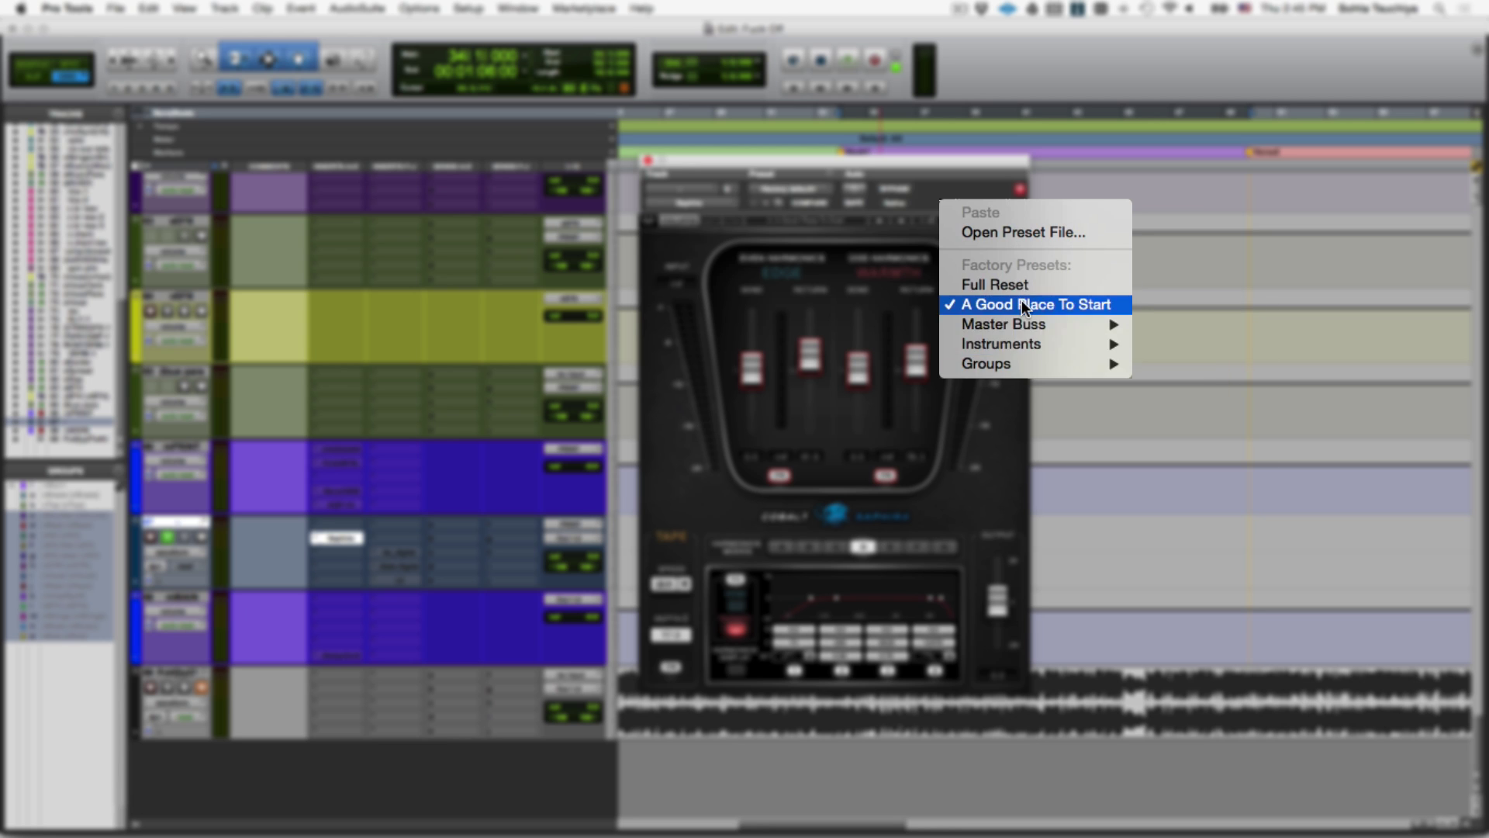
click(935, 184)
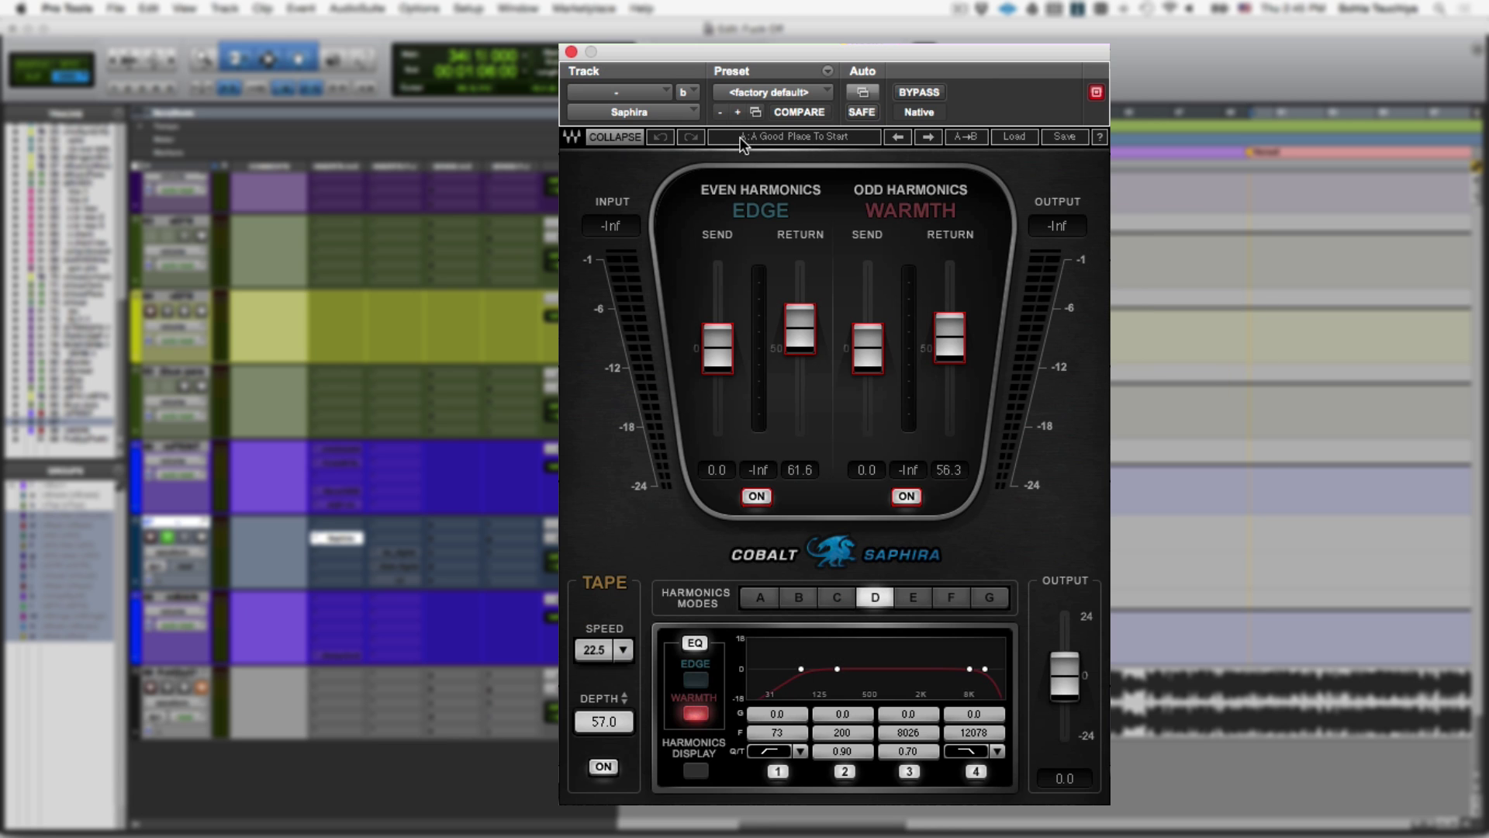
click(845, 140)
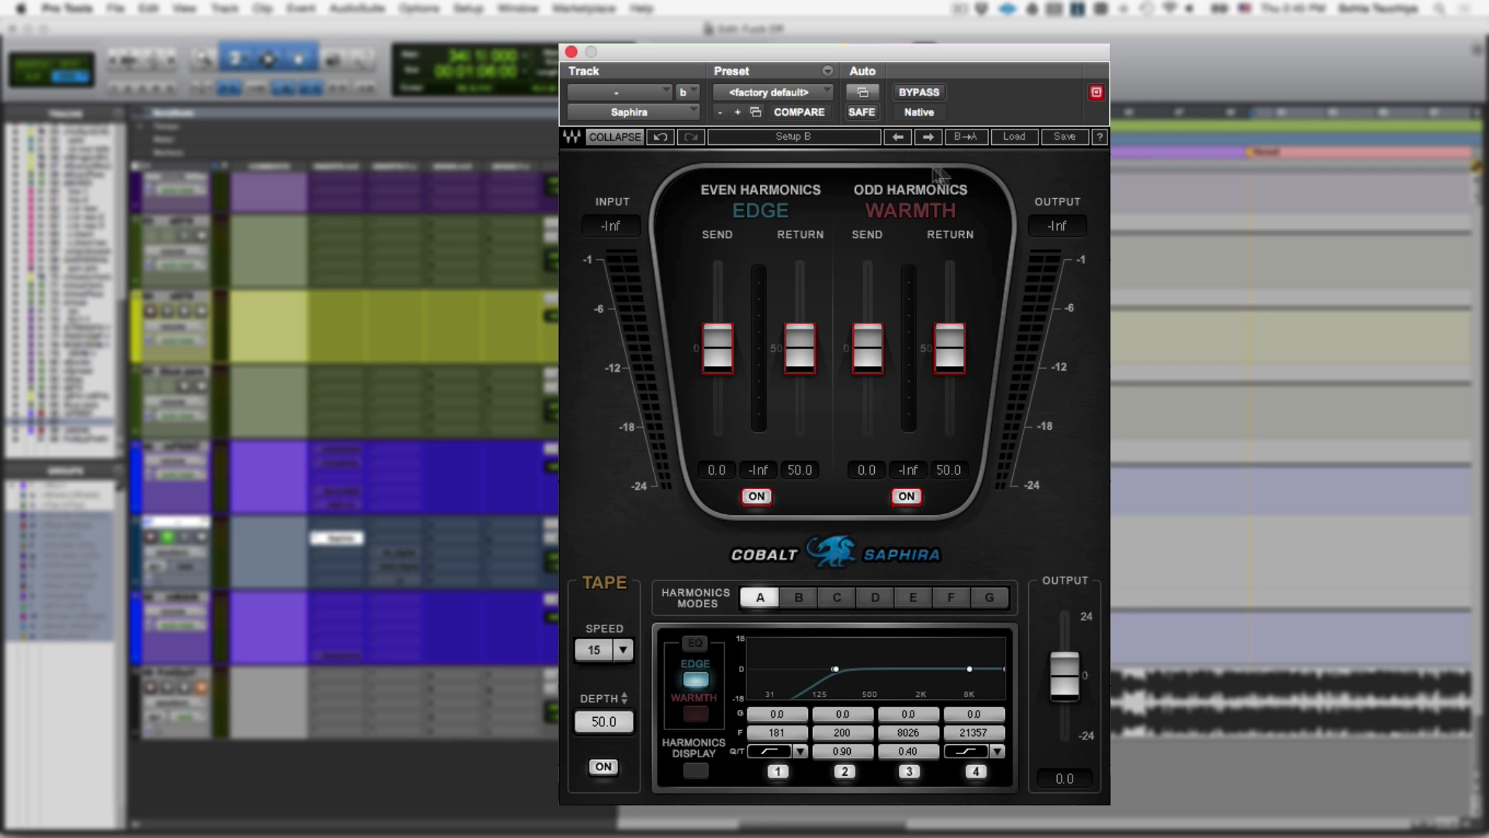
click(1014, 137)
mouse_move(1026, 311)
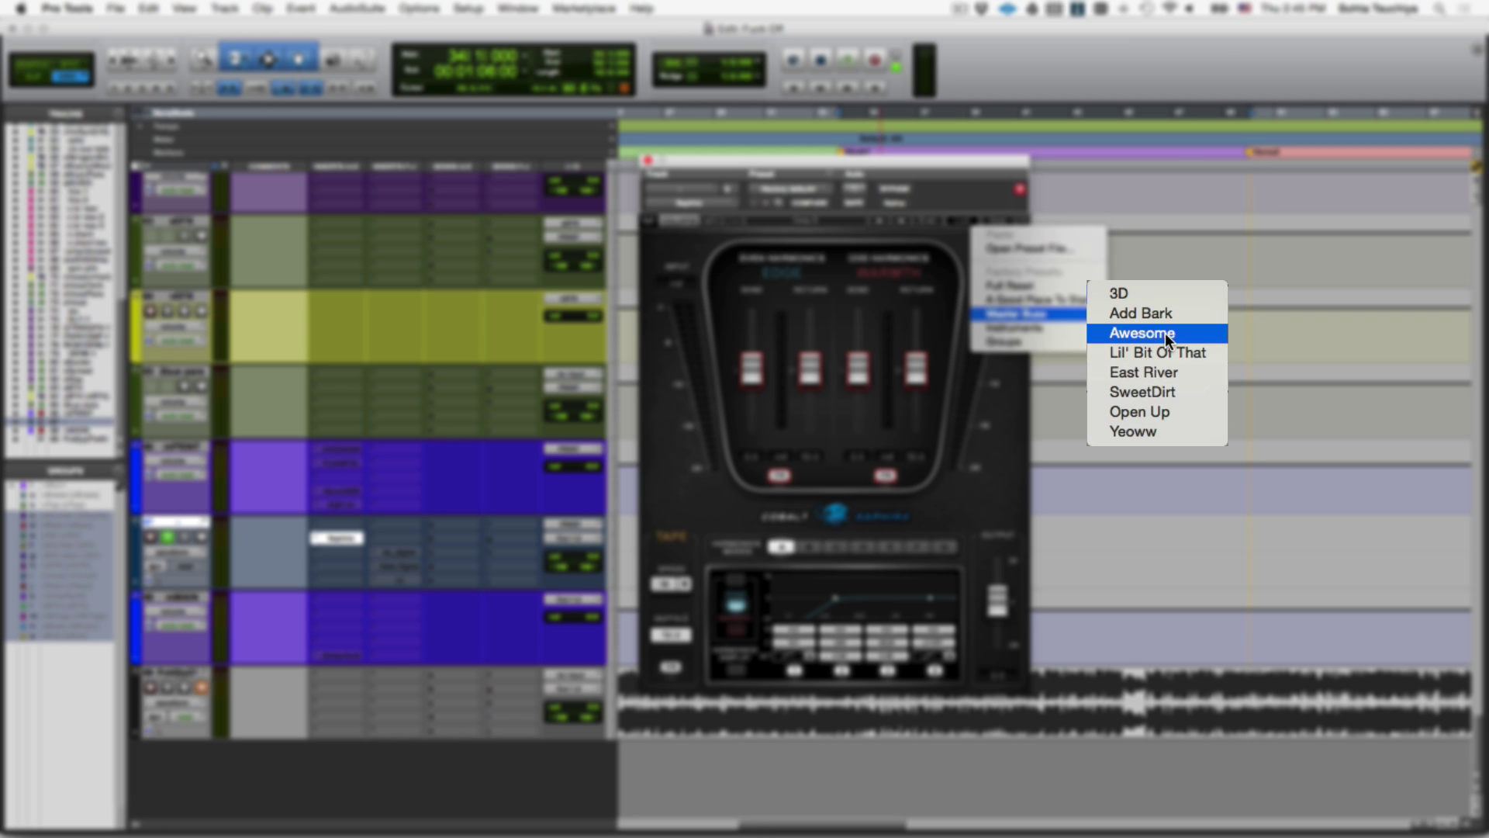
click(1141, 333)
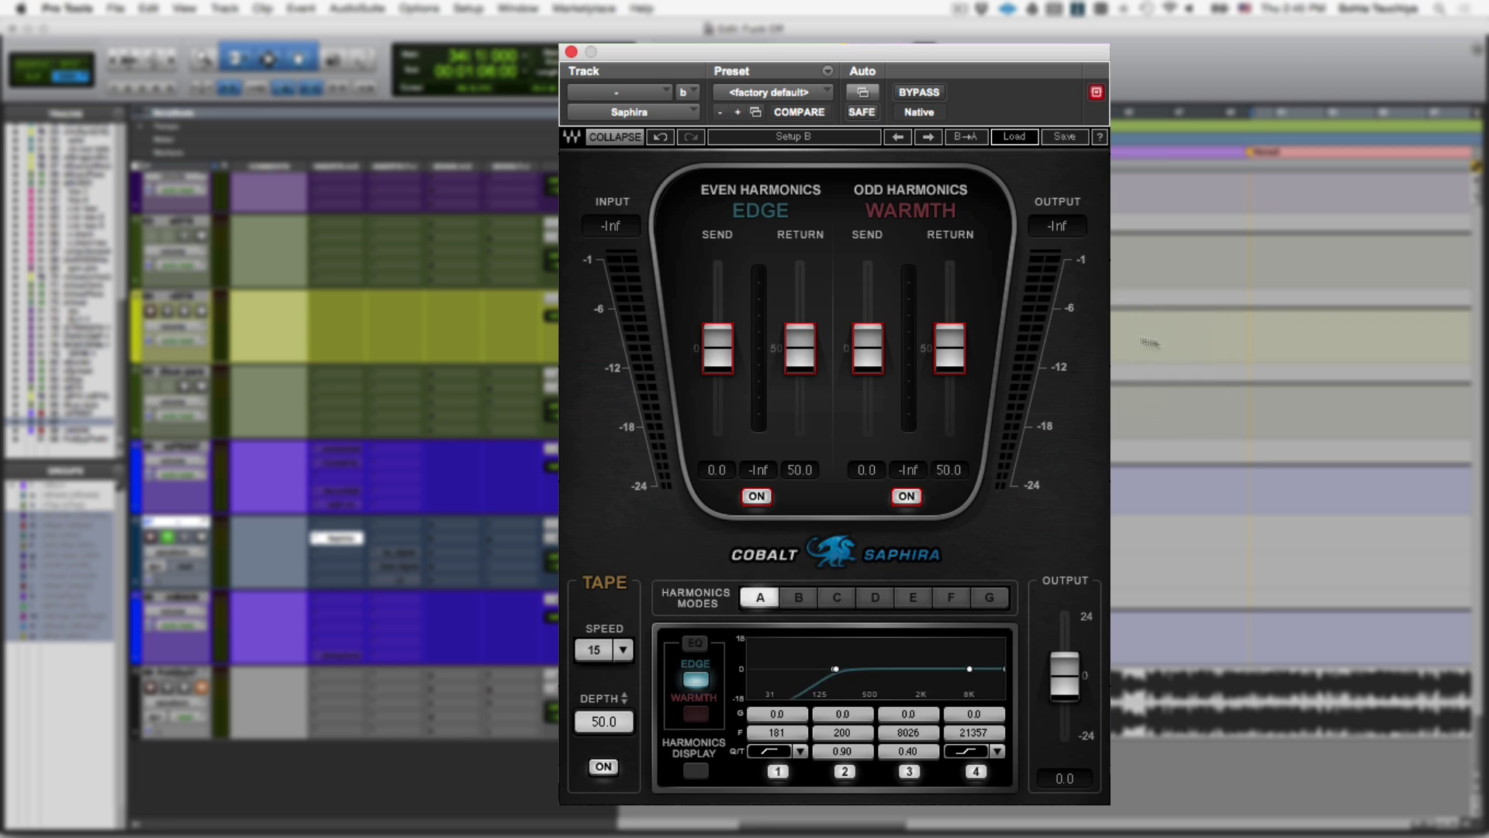
- Play the same passage of the full mix with Saphira bypassed and again with it enabled to compare
click(916, 93)
key(space)
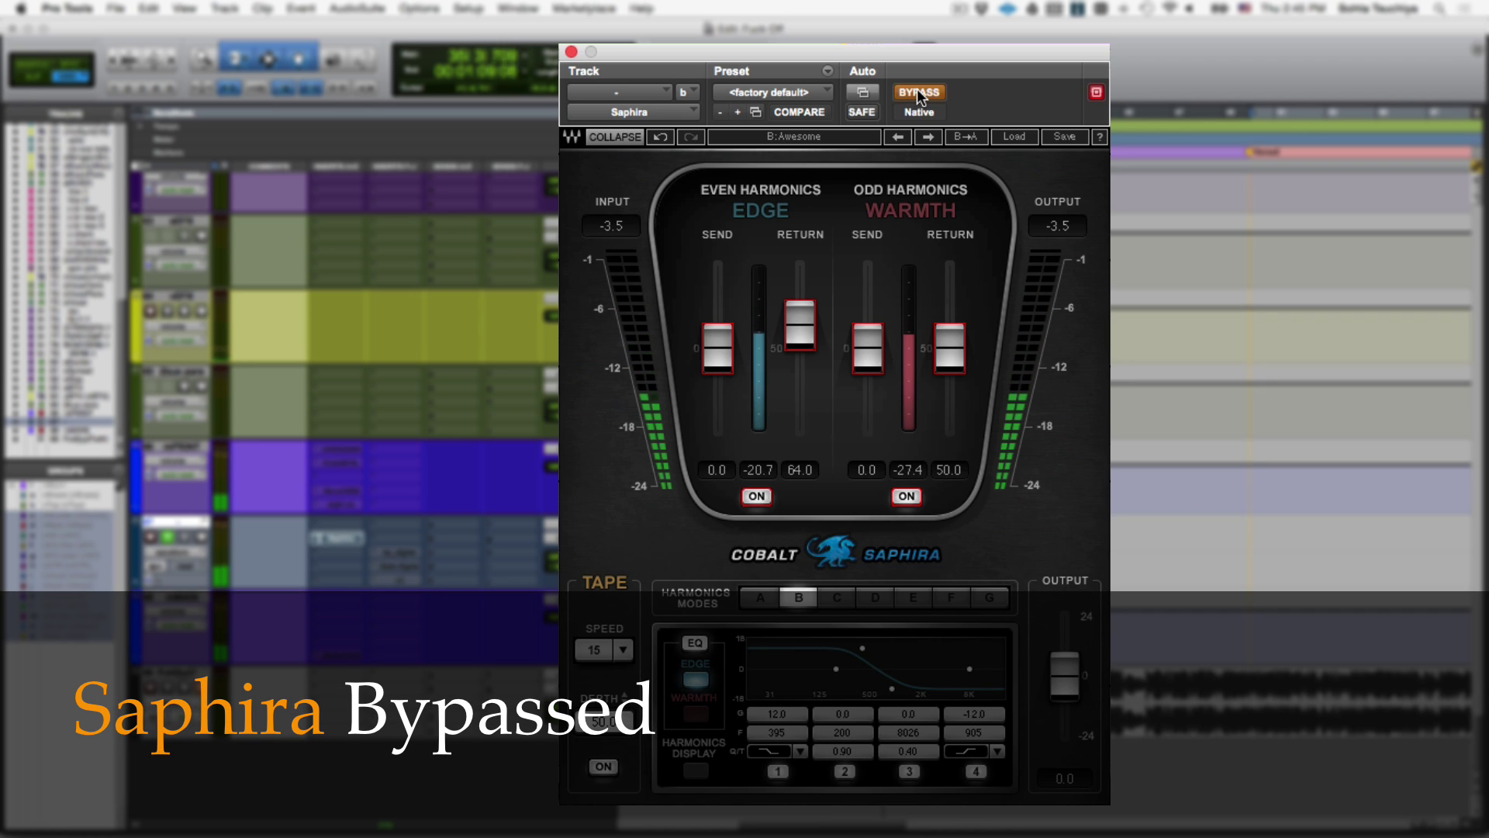
key(space)
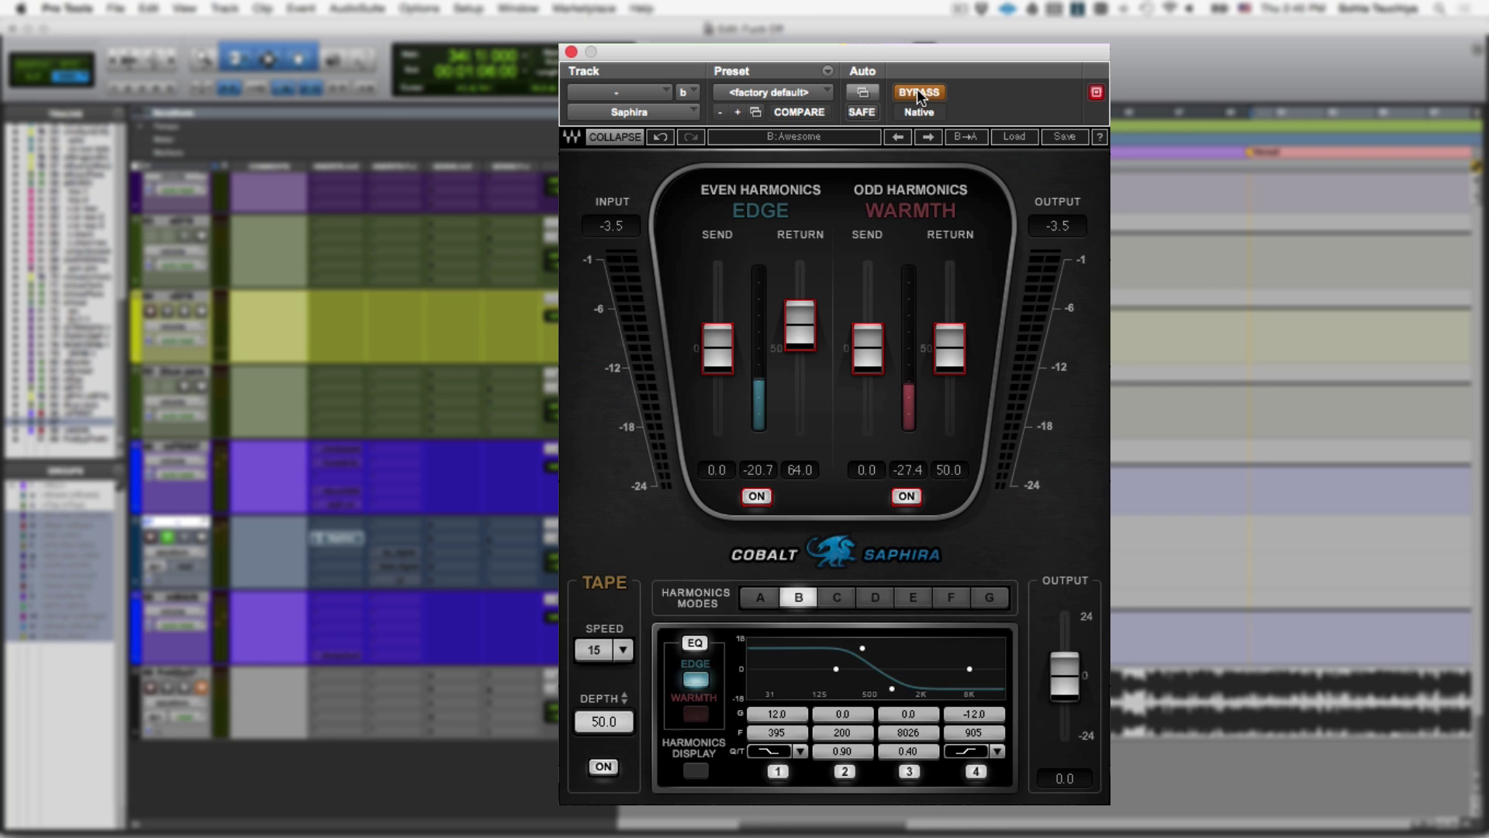
click(917, 92)
key(space)
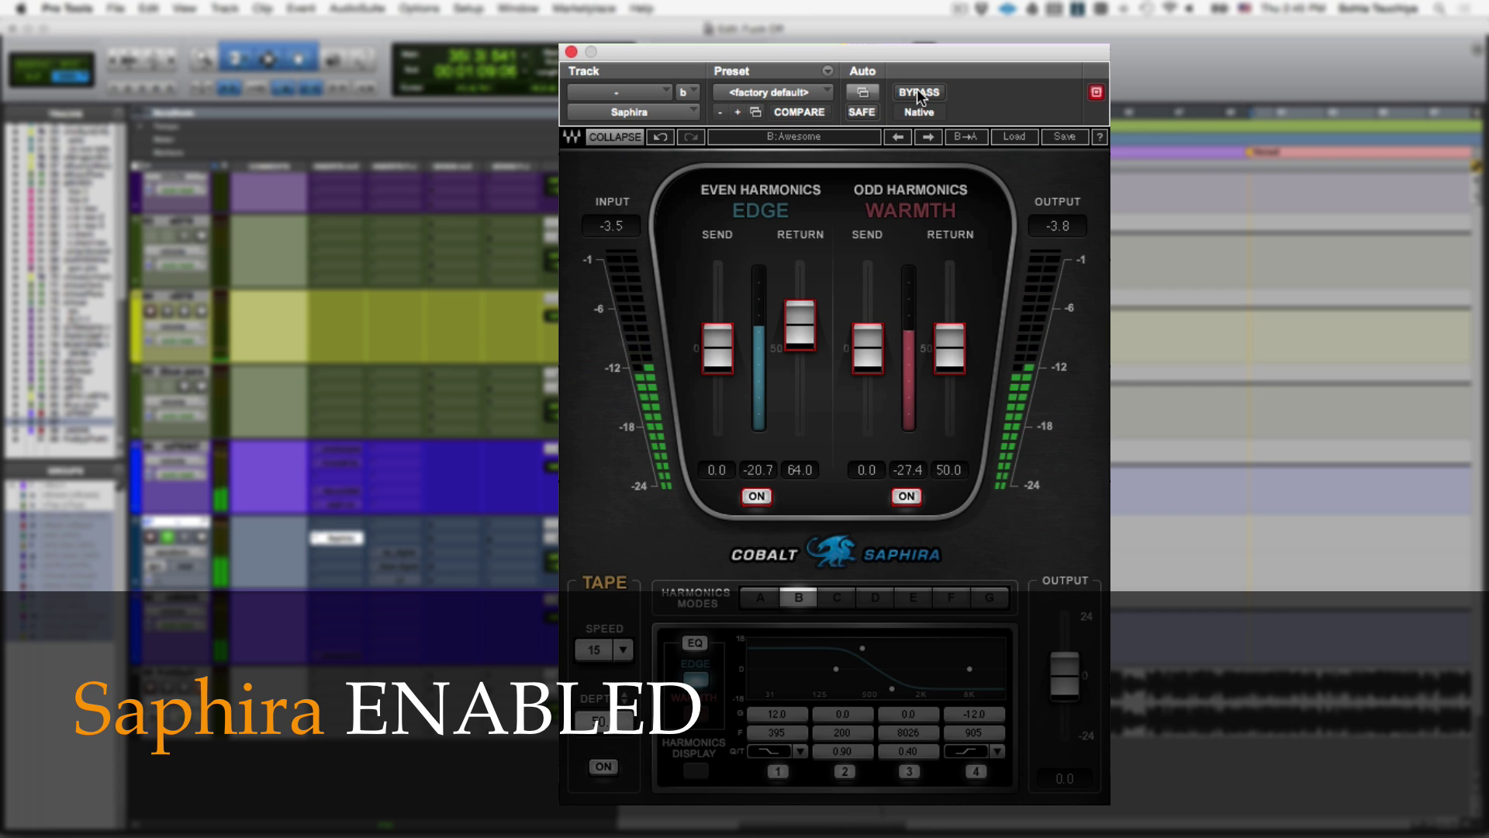
key(space)
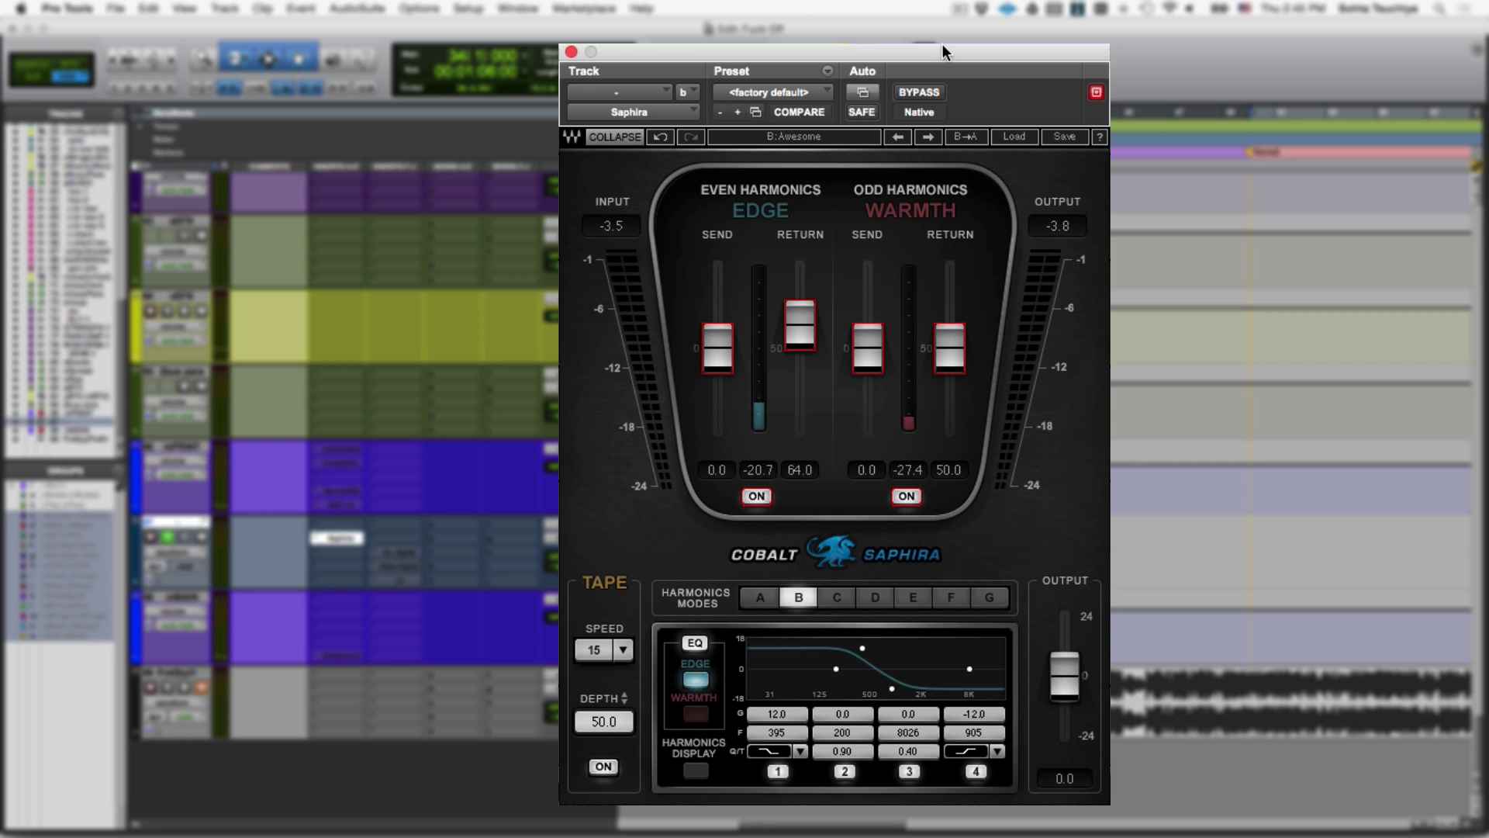
- Display the Warmth EQ curve of the Awesome preset for examination and reposition the Saphira window
drag(944, 52, 1177, 14)
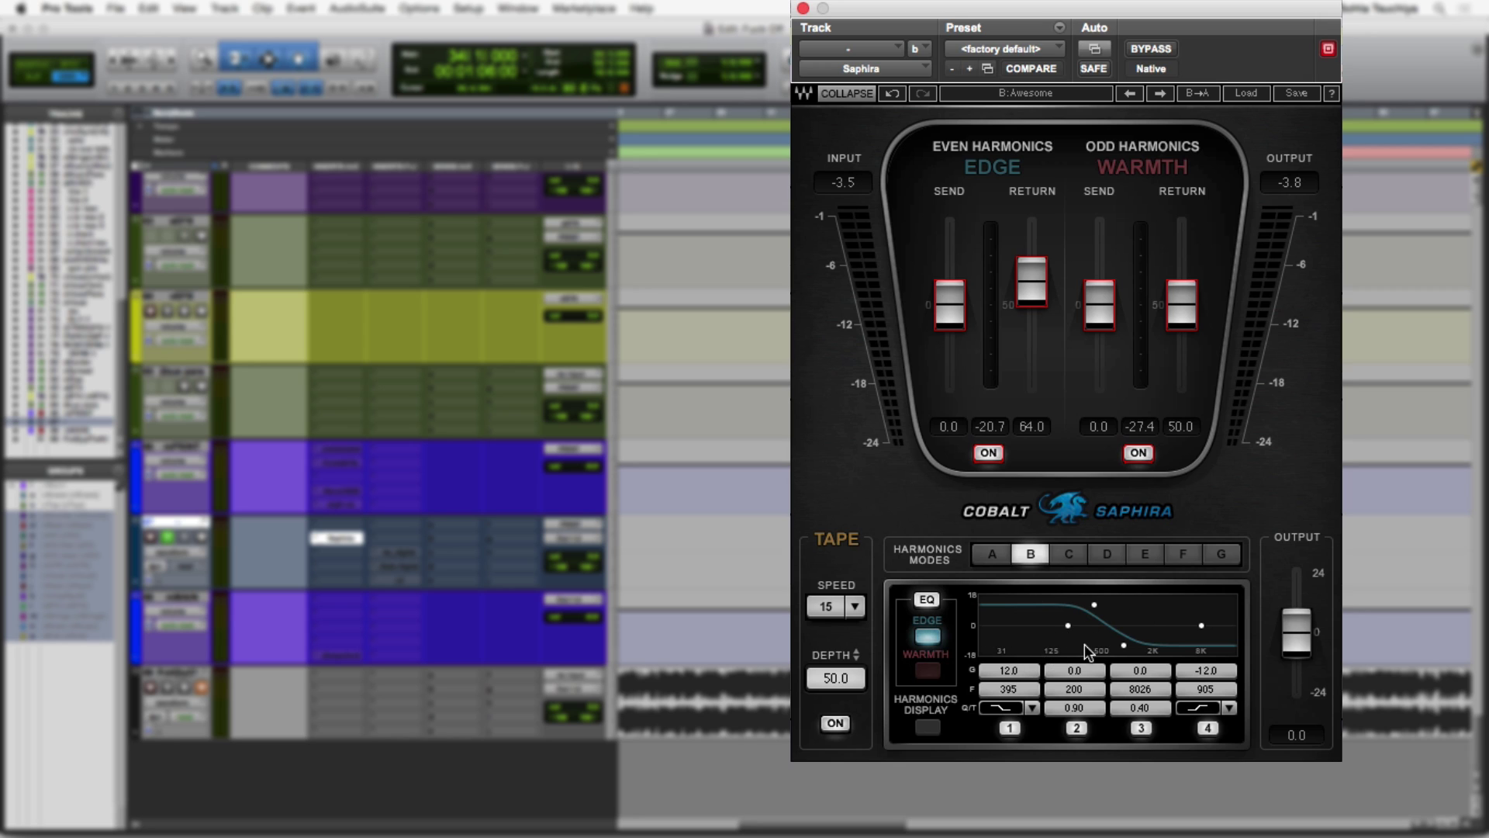
click(928, 671)
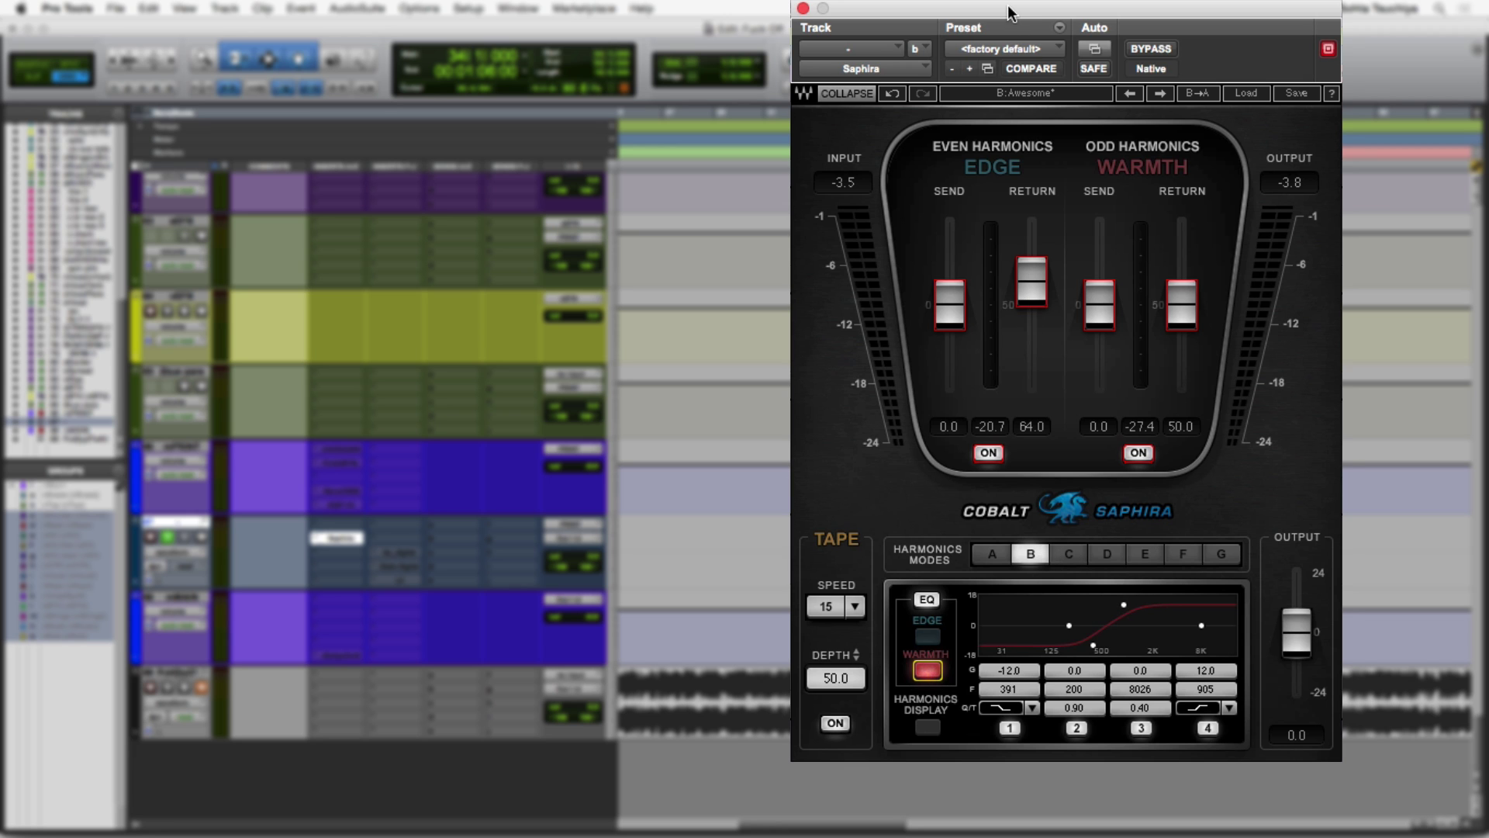
drag(1013, 10, 840, 14)
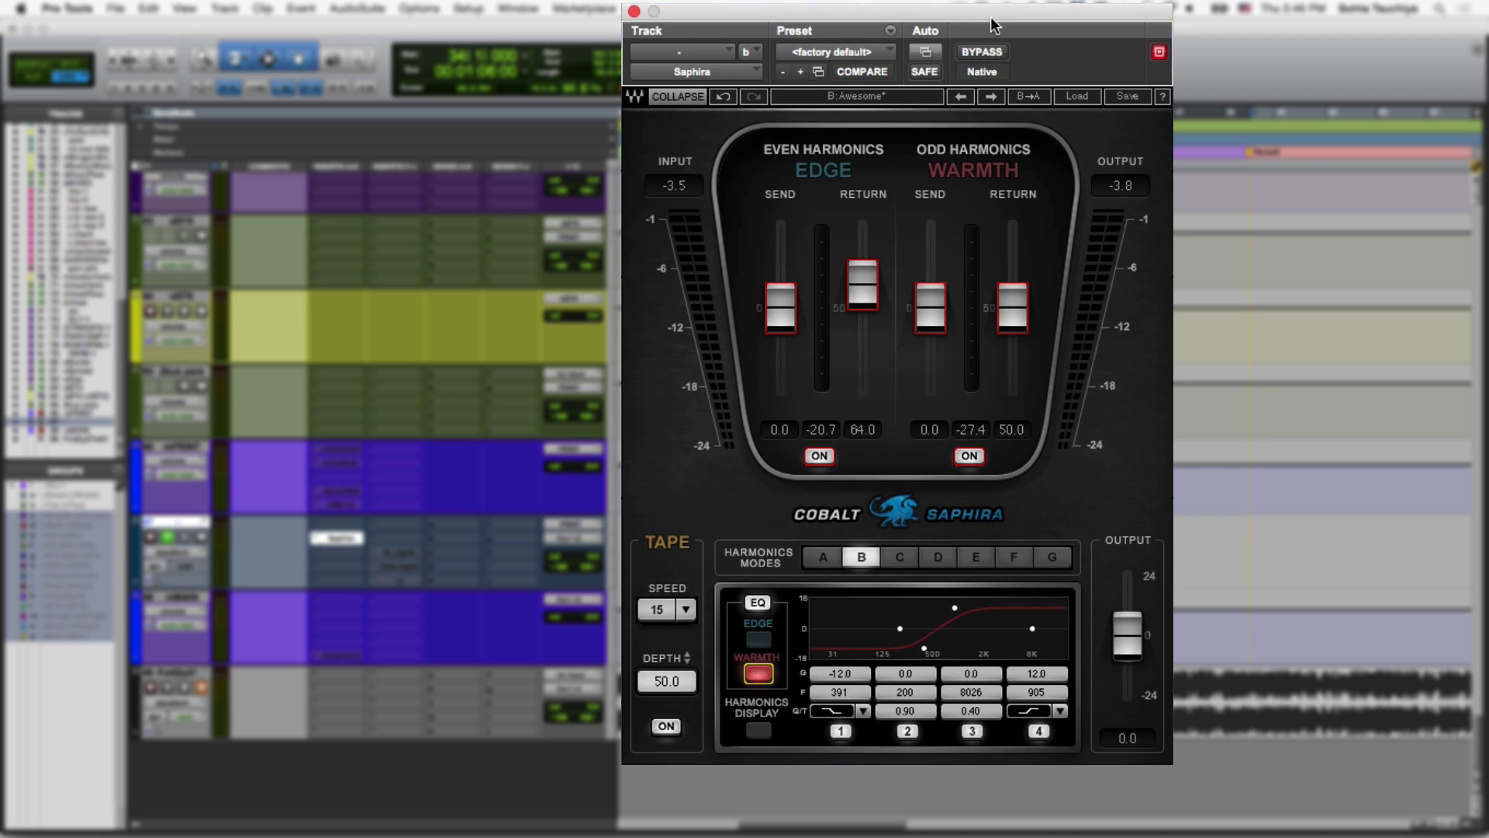
drag(992, 16, 854, 81)
- Start playback of the mix with Saphira bypassed and re-enable the plug-in while it plays
click(848, 117)
key(space)
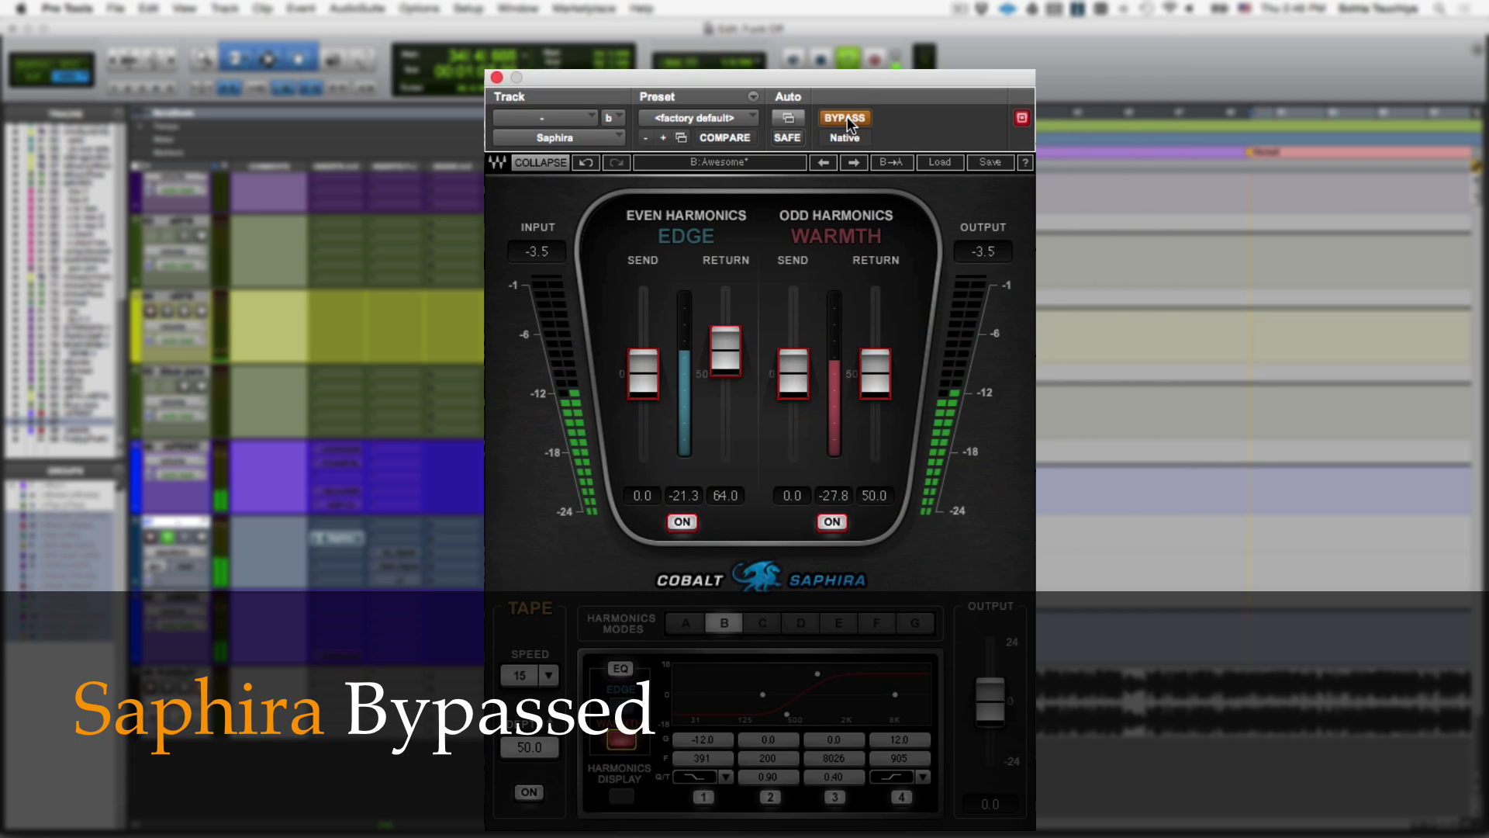
click(847, 118)
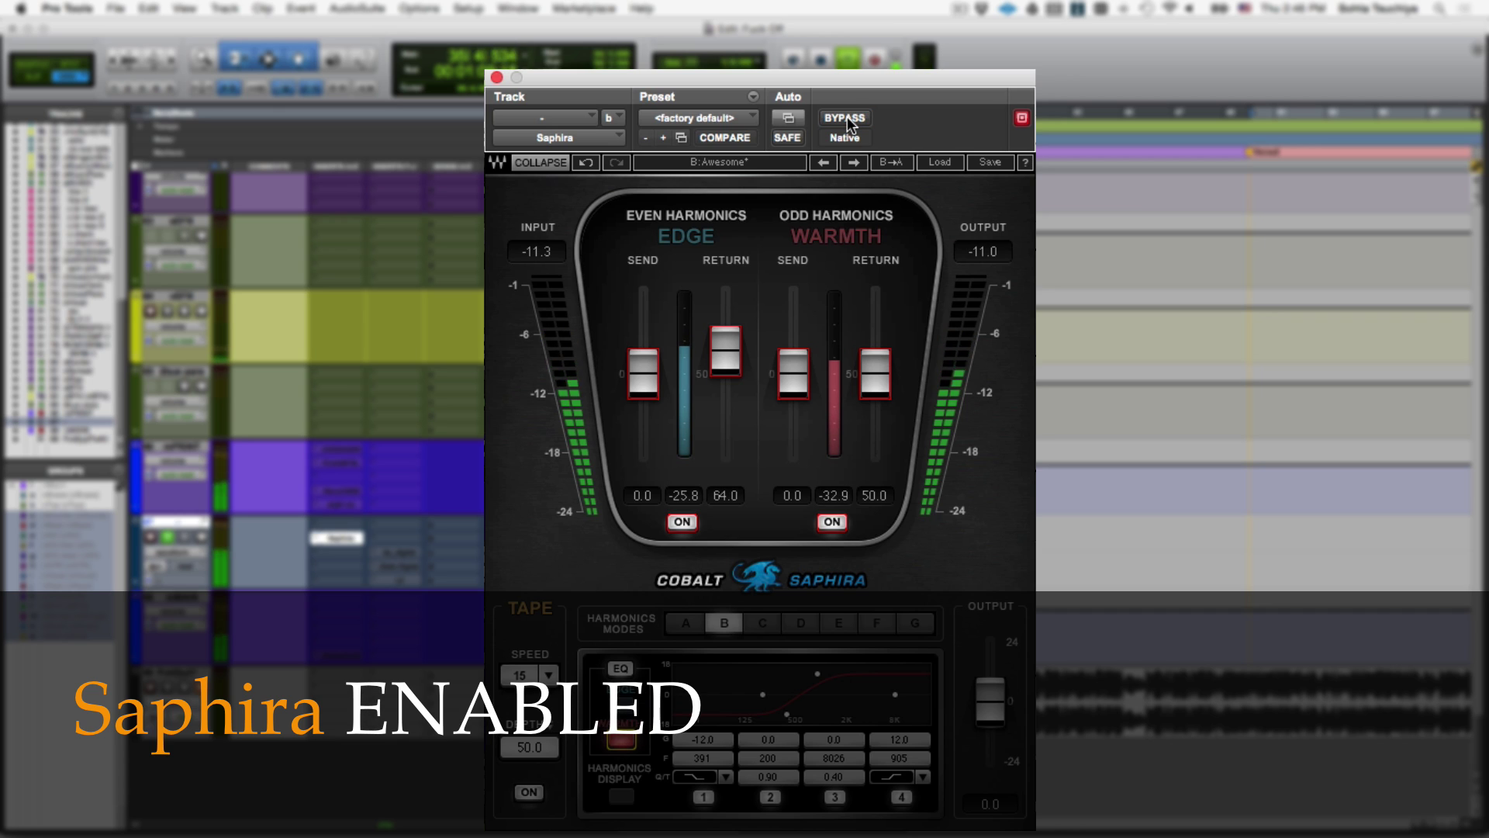